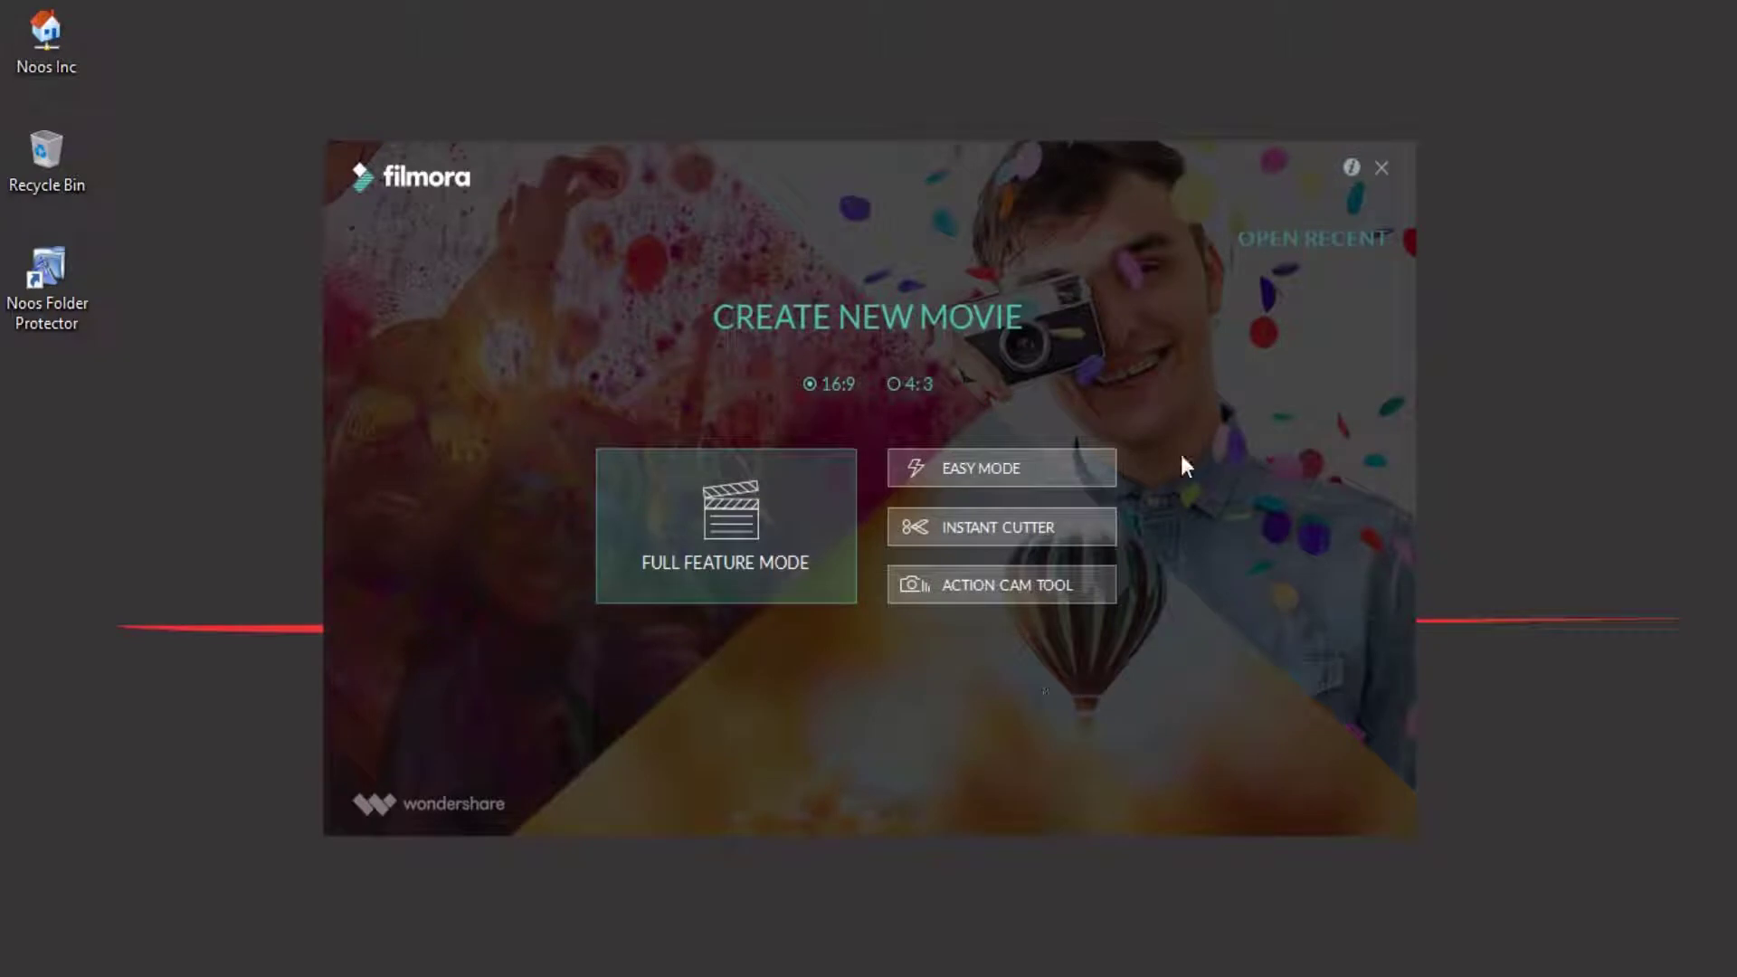
# Start a new 16:9 movie in full feature mode and delete the Game W Sound and SOUND files from the album
pyautogui.click(698, 529)
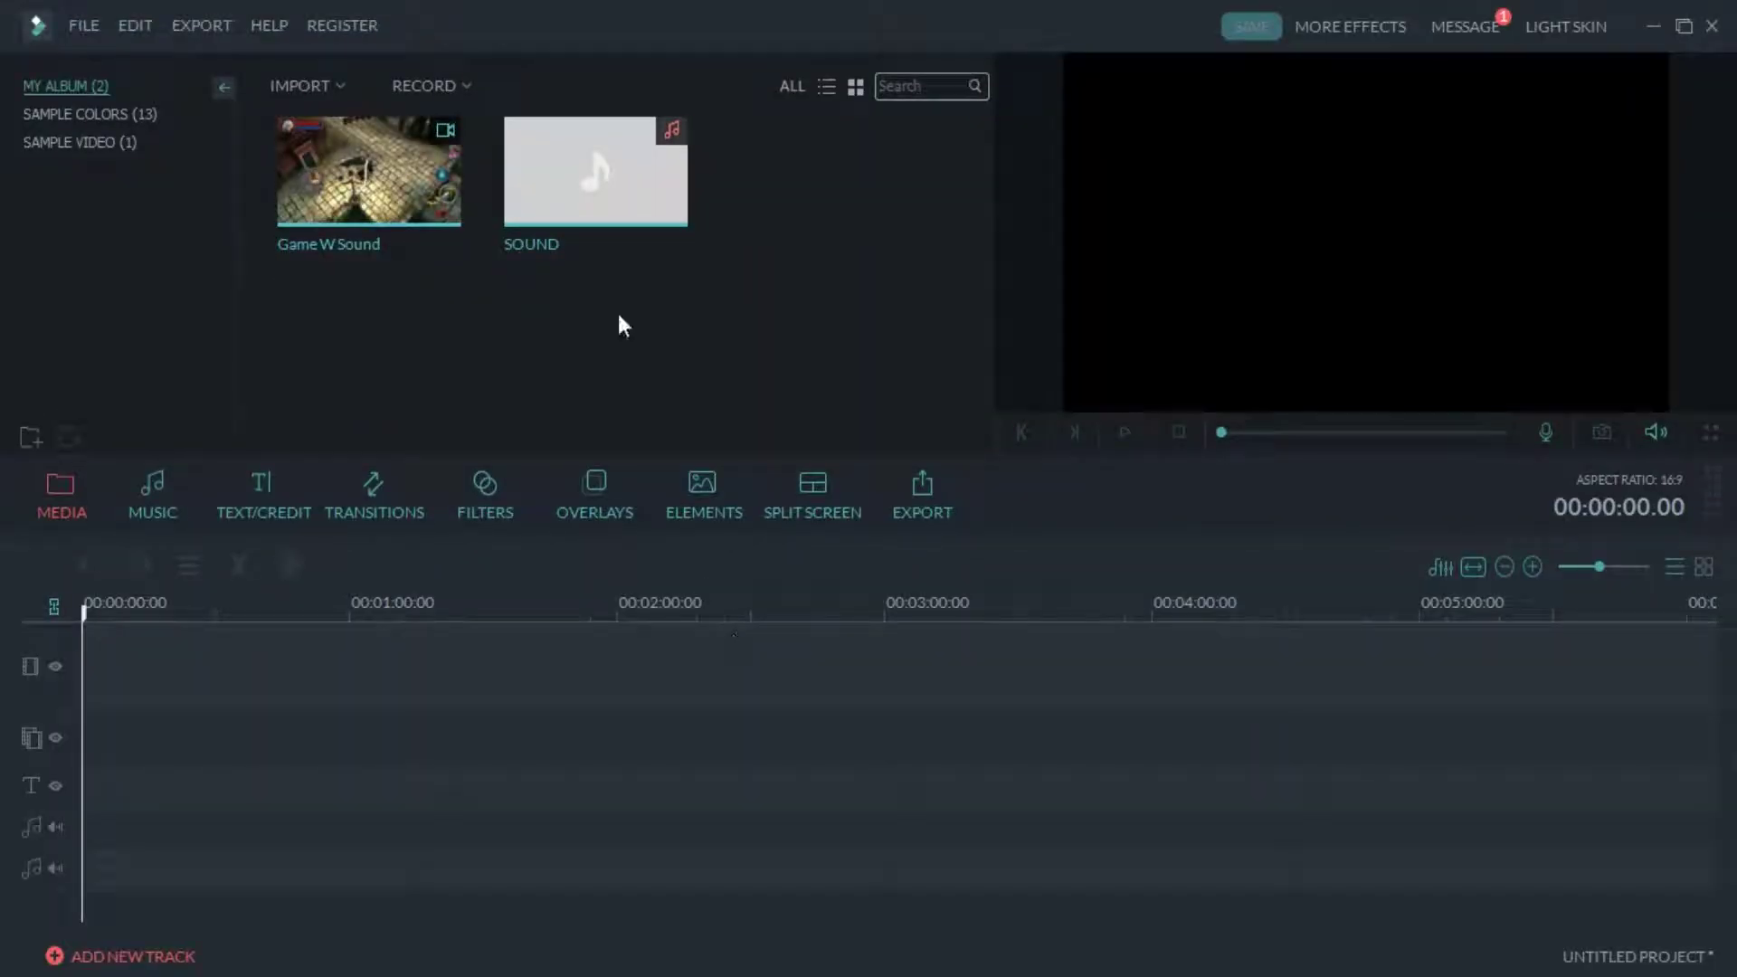
pyautogui.moveTo(833, 338); pyautogui.dragTo(348, 172)
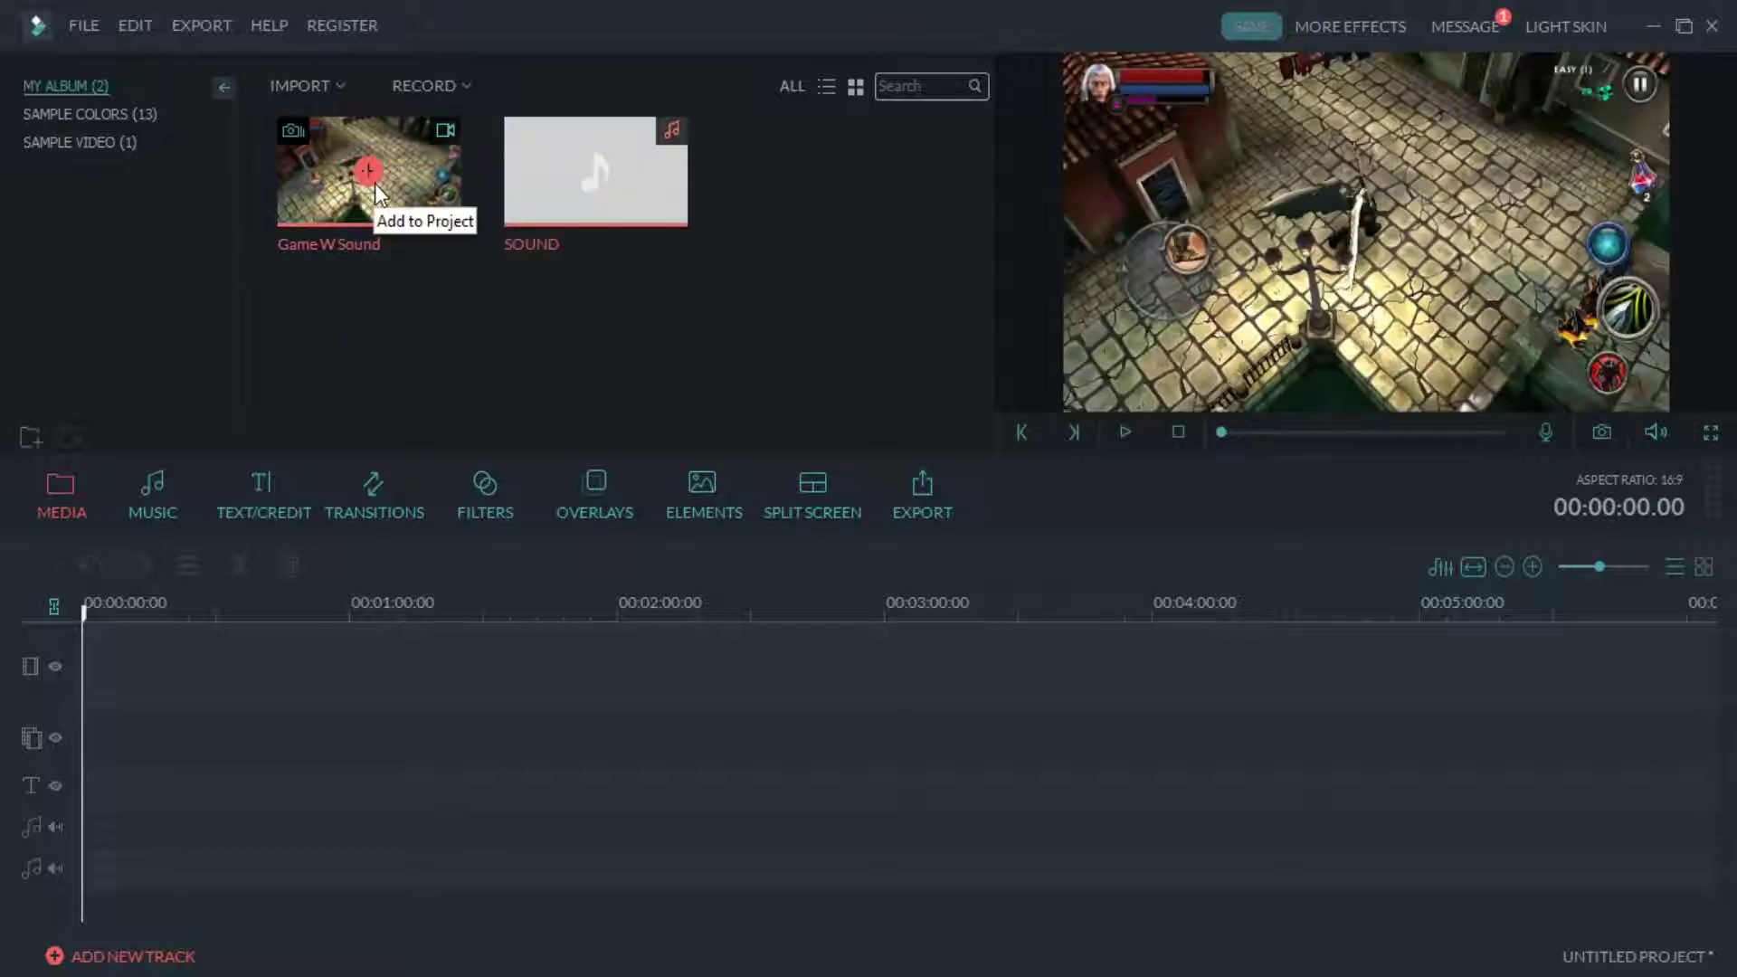
pyautogui.rightClick(440, 190)
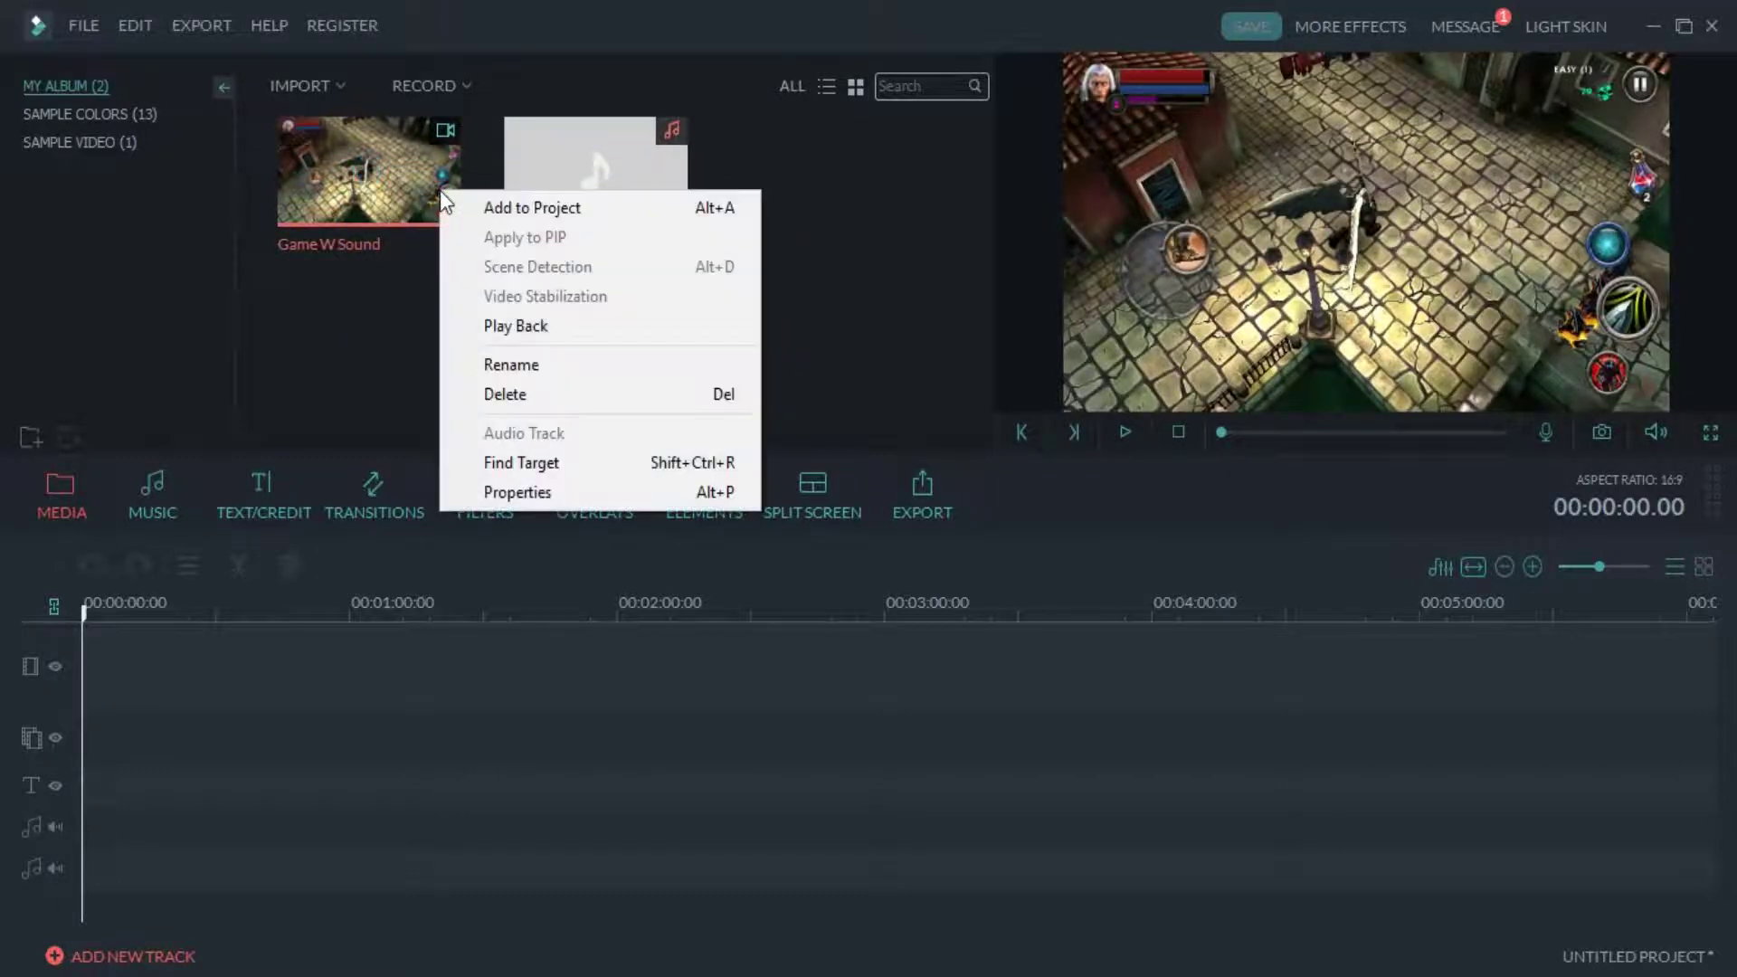
pyautogui.click(541, 398)
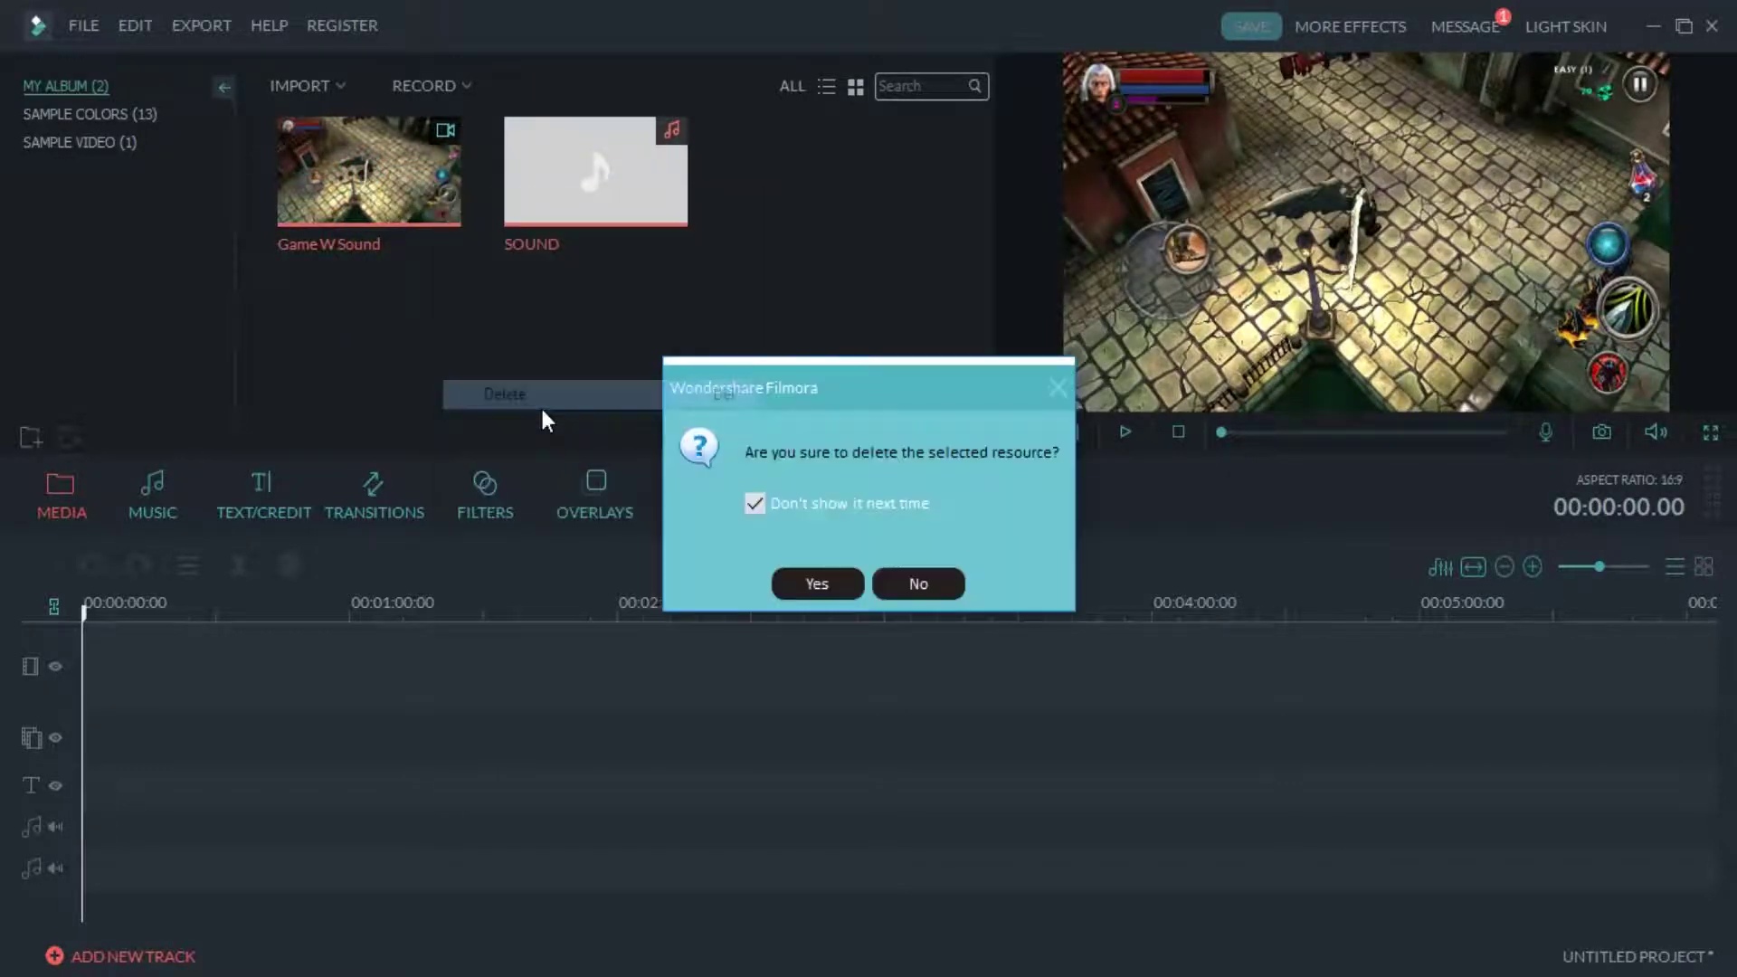
pyautogui.click(833, 588)
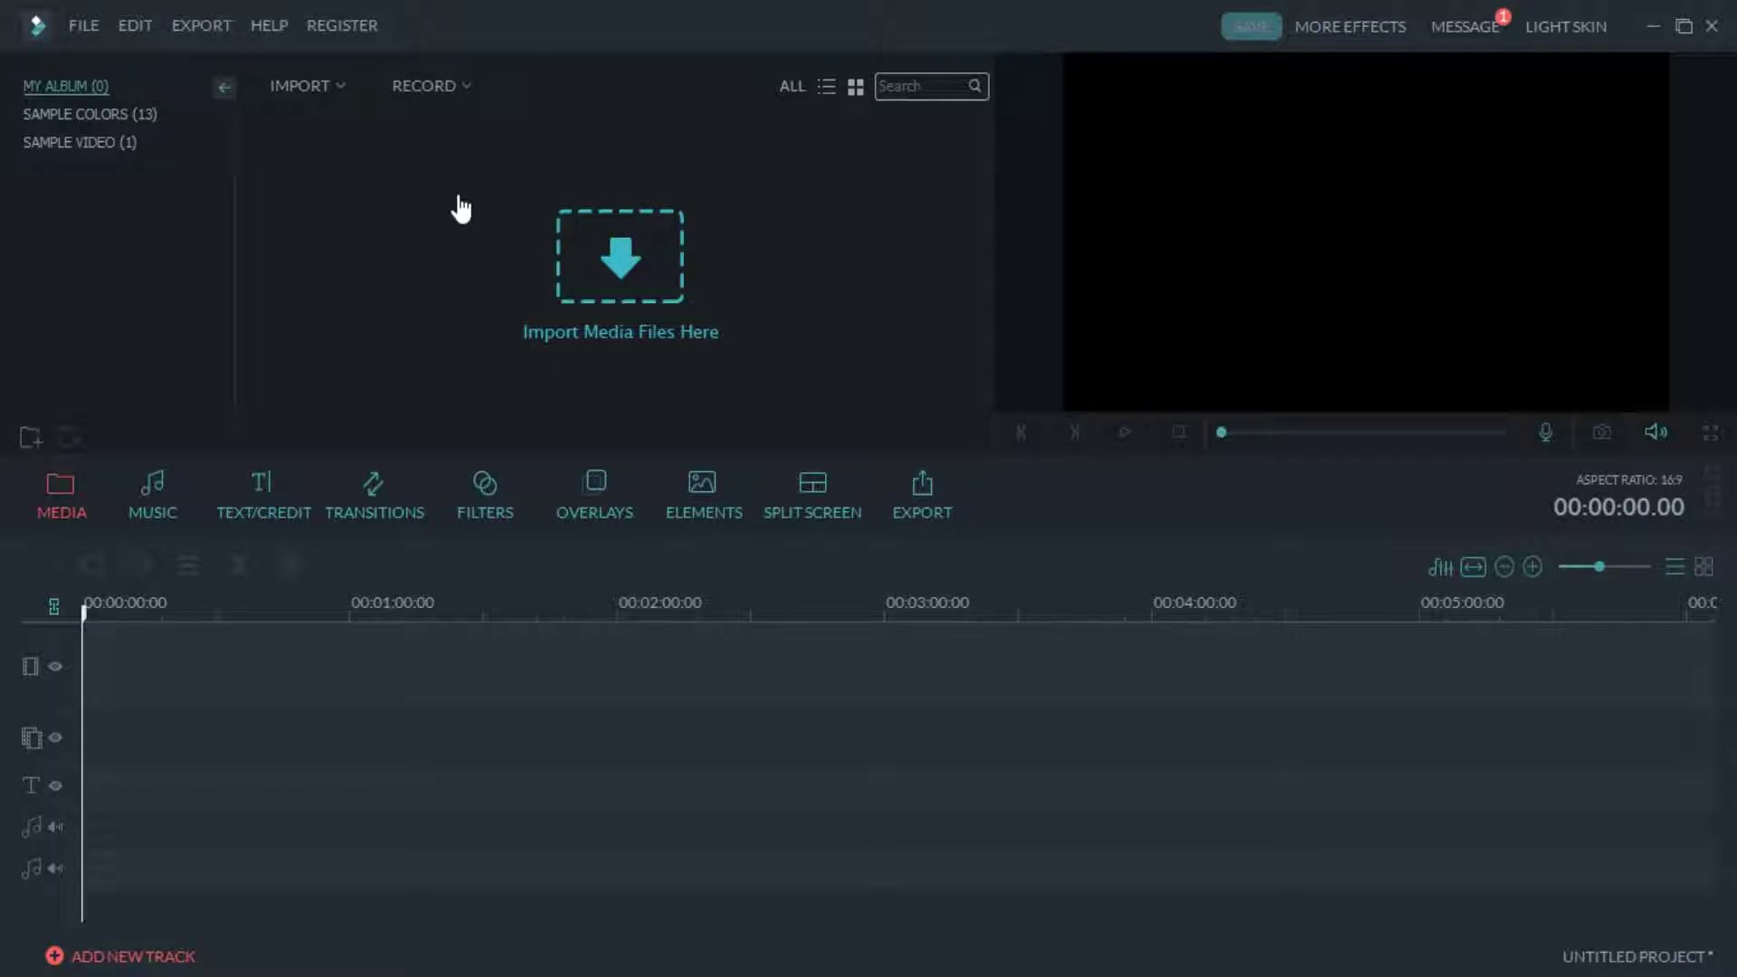
# Import Game W Sound.mp4 and SOUND.mp3 from the VIDEO FOOTAGE folder on the desktop into the album
pyautogui.click(640, 259)
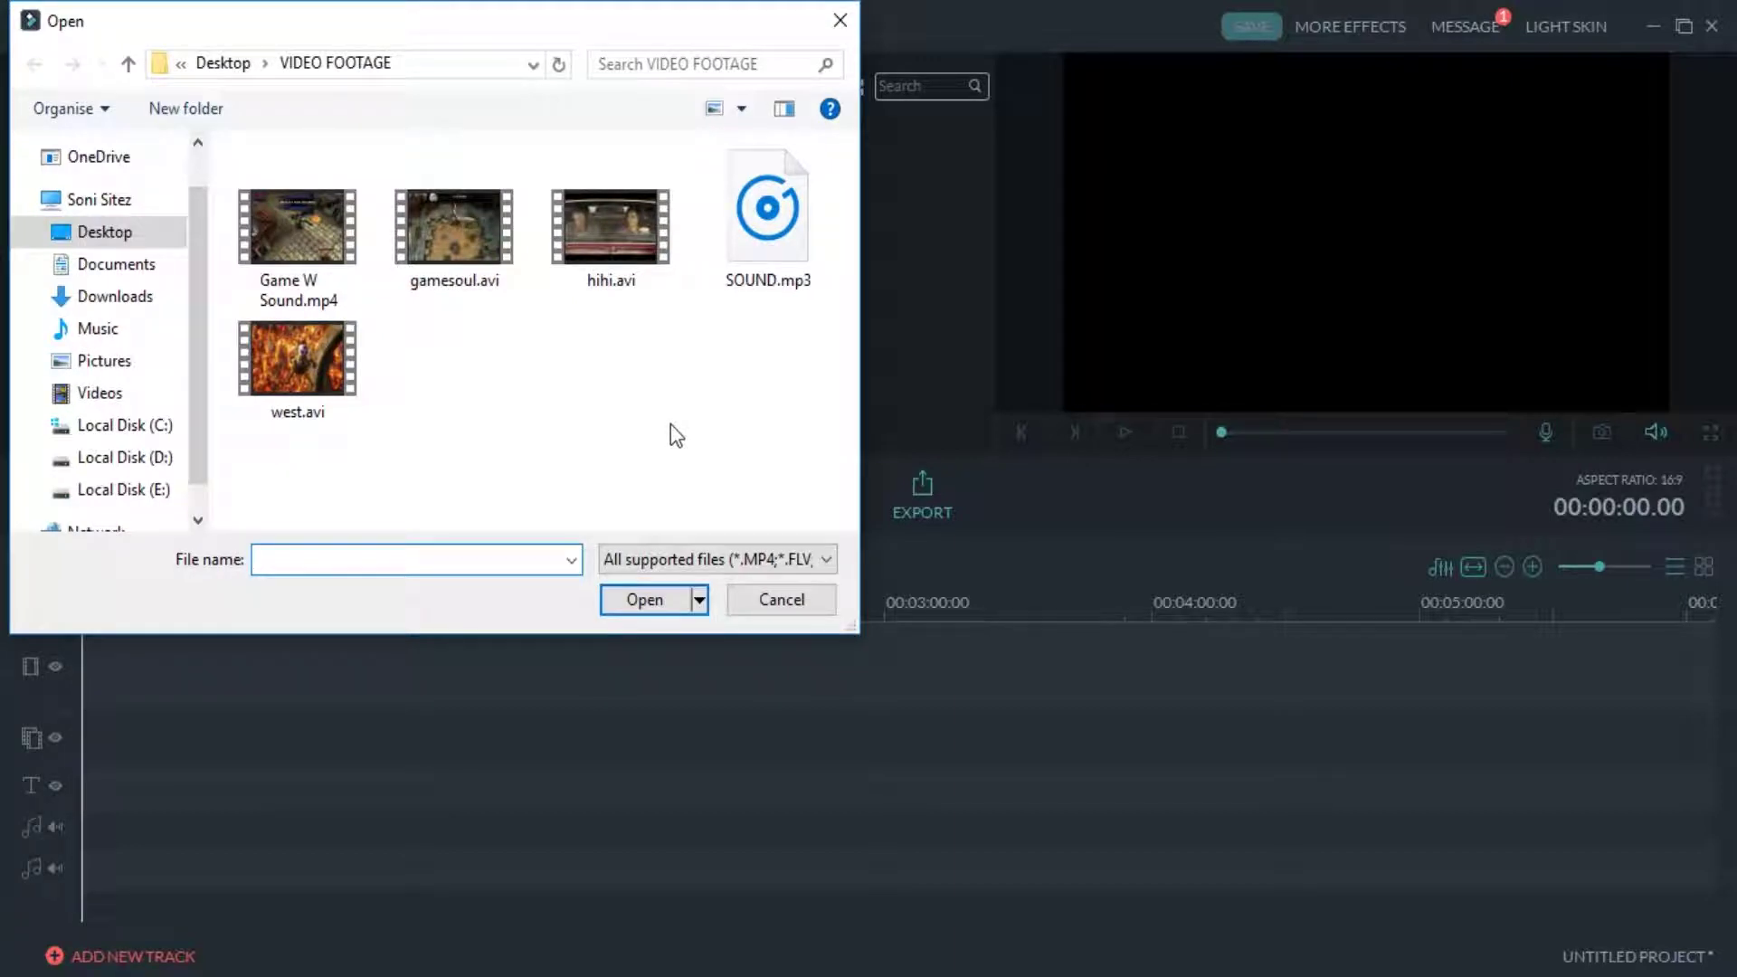
pyautogui.click(279, 204)
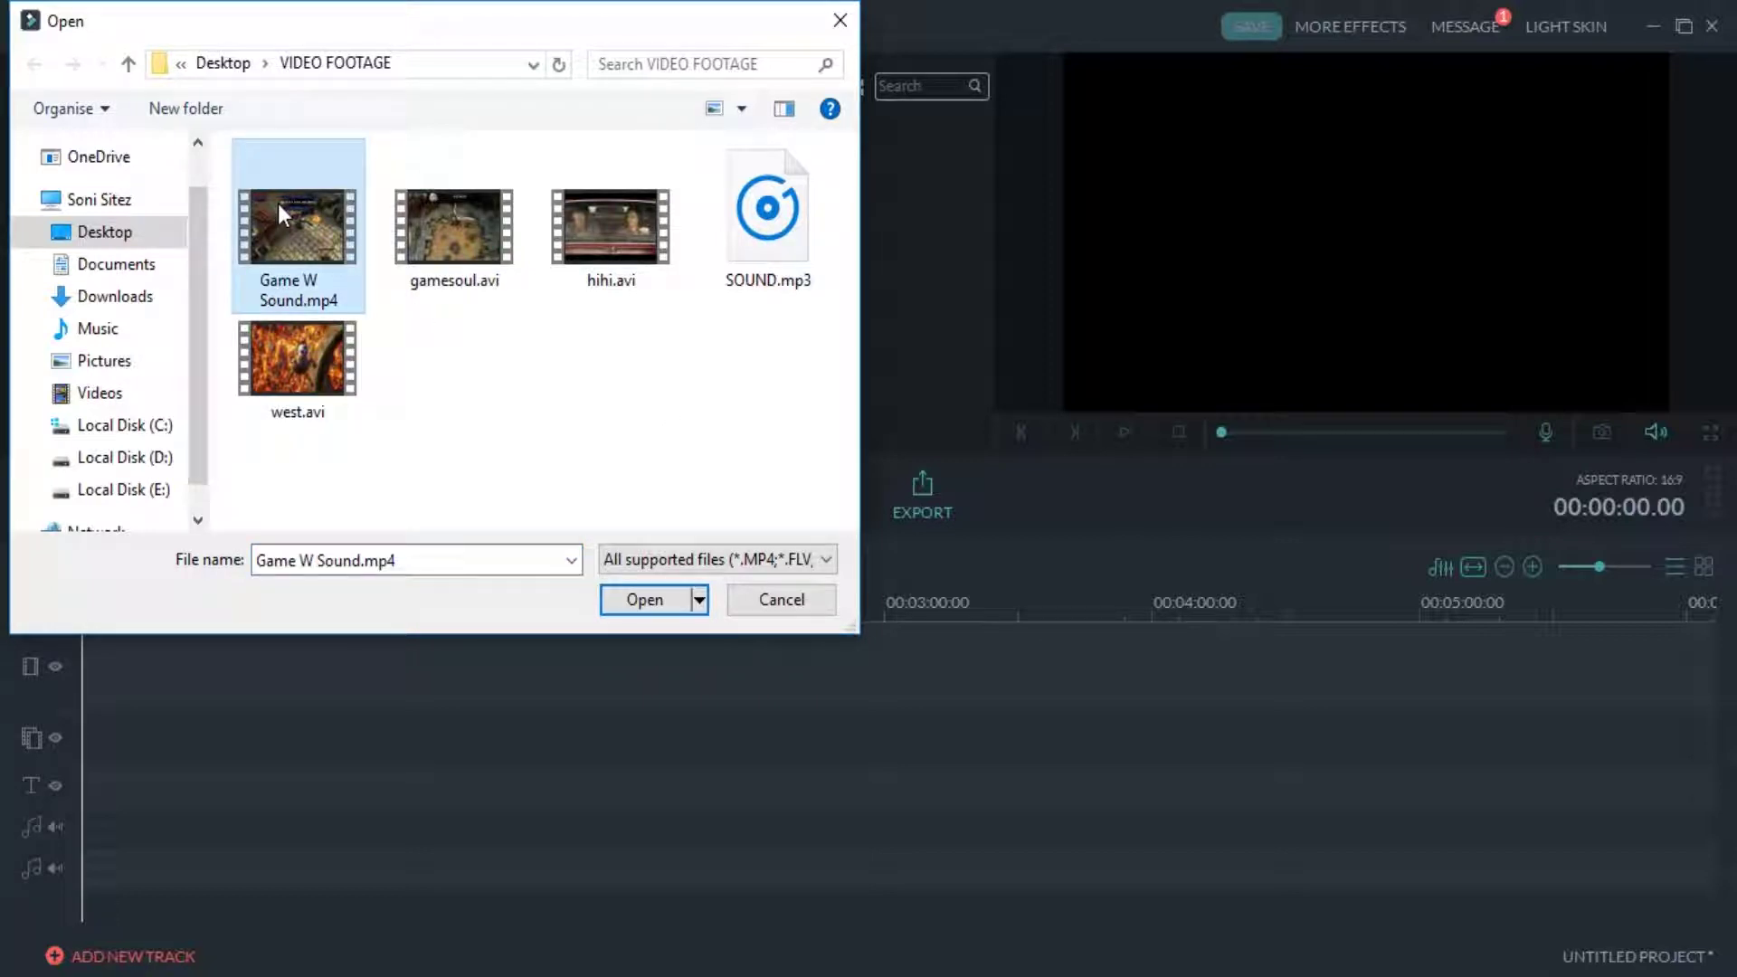
pyautogui.keyDown('ctrl'); pyautogui.click(787, 262); pyautogui.keyUp('ctrl')
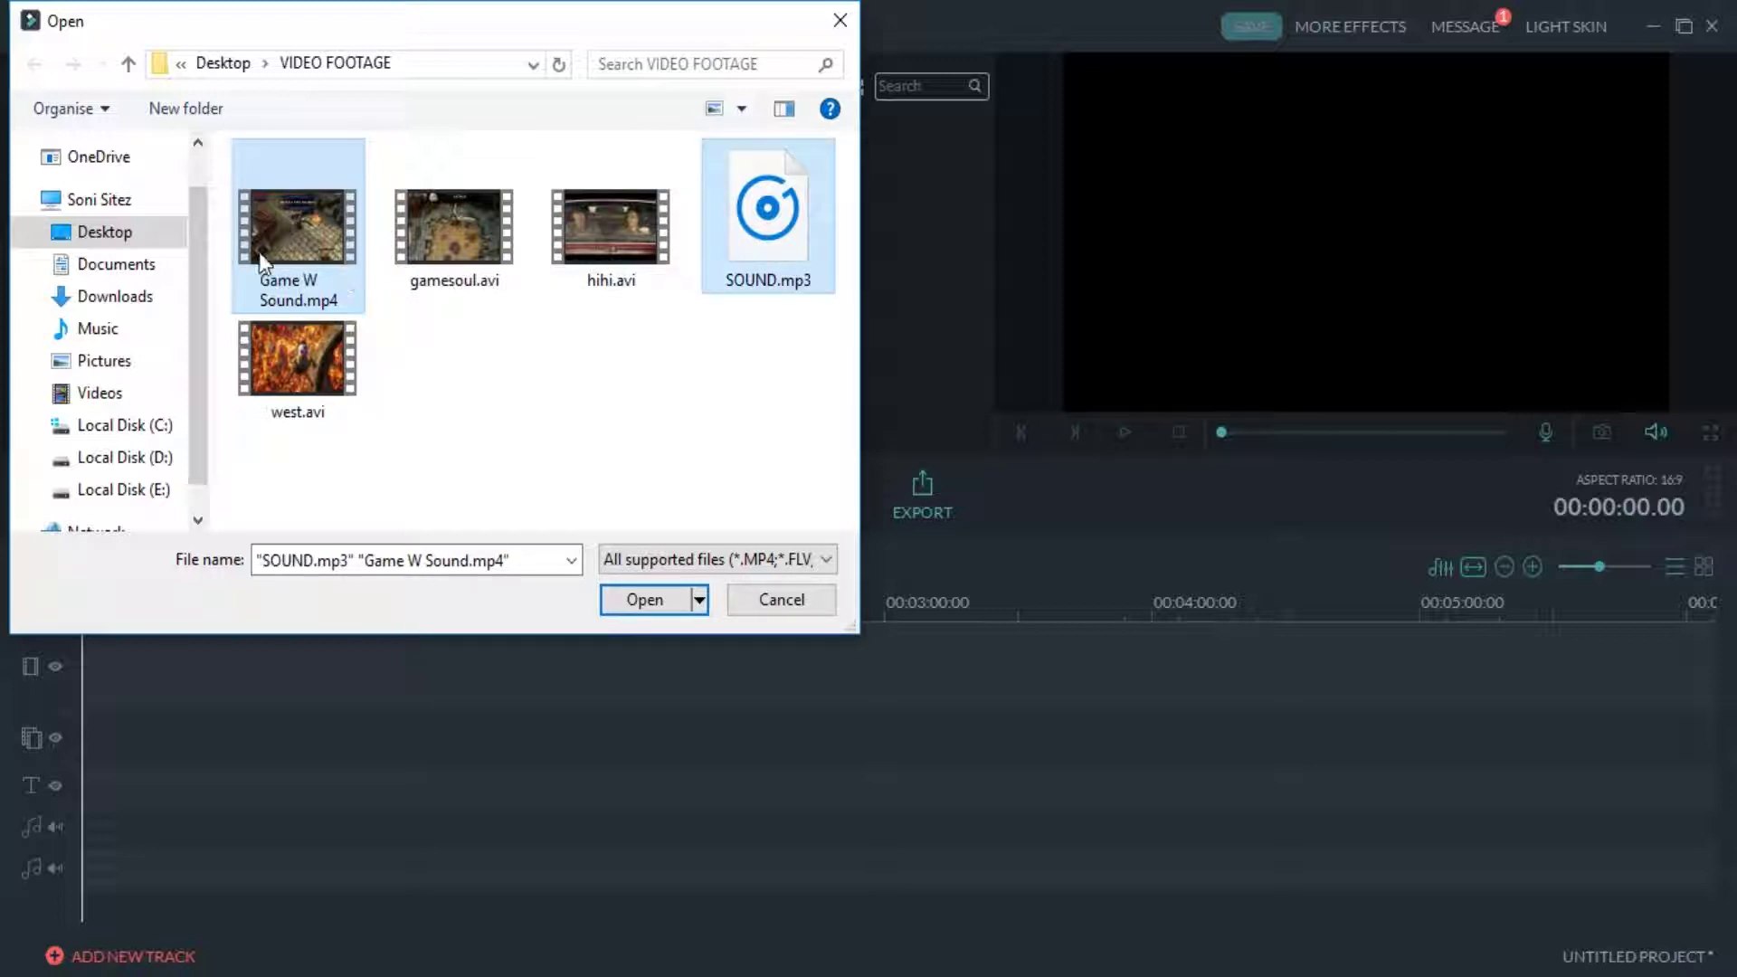
pyautogui.click(683, 597)
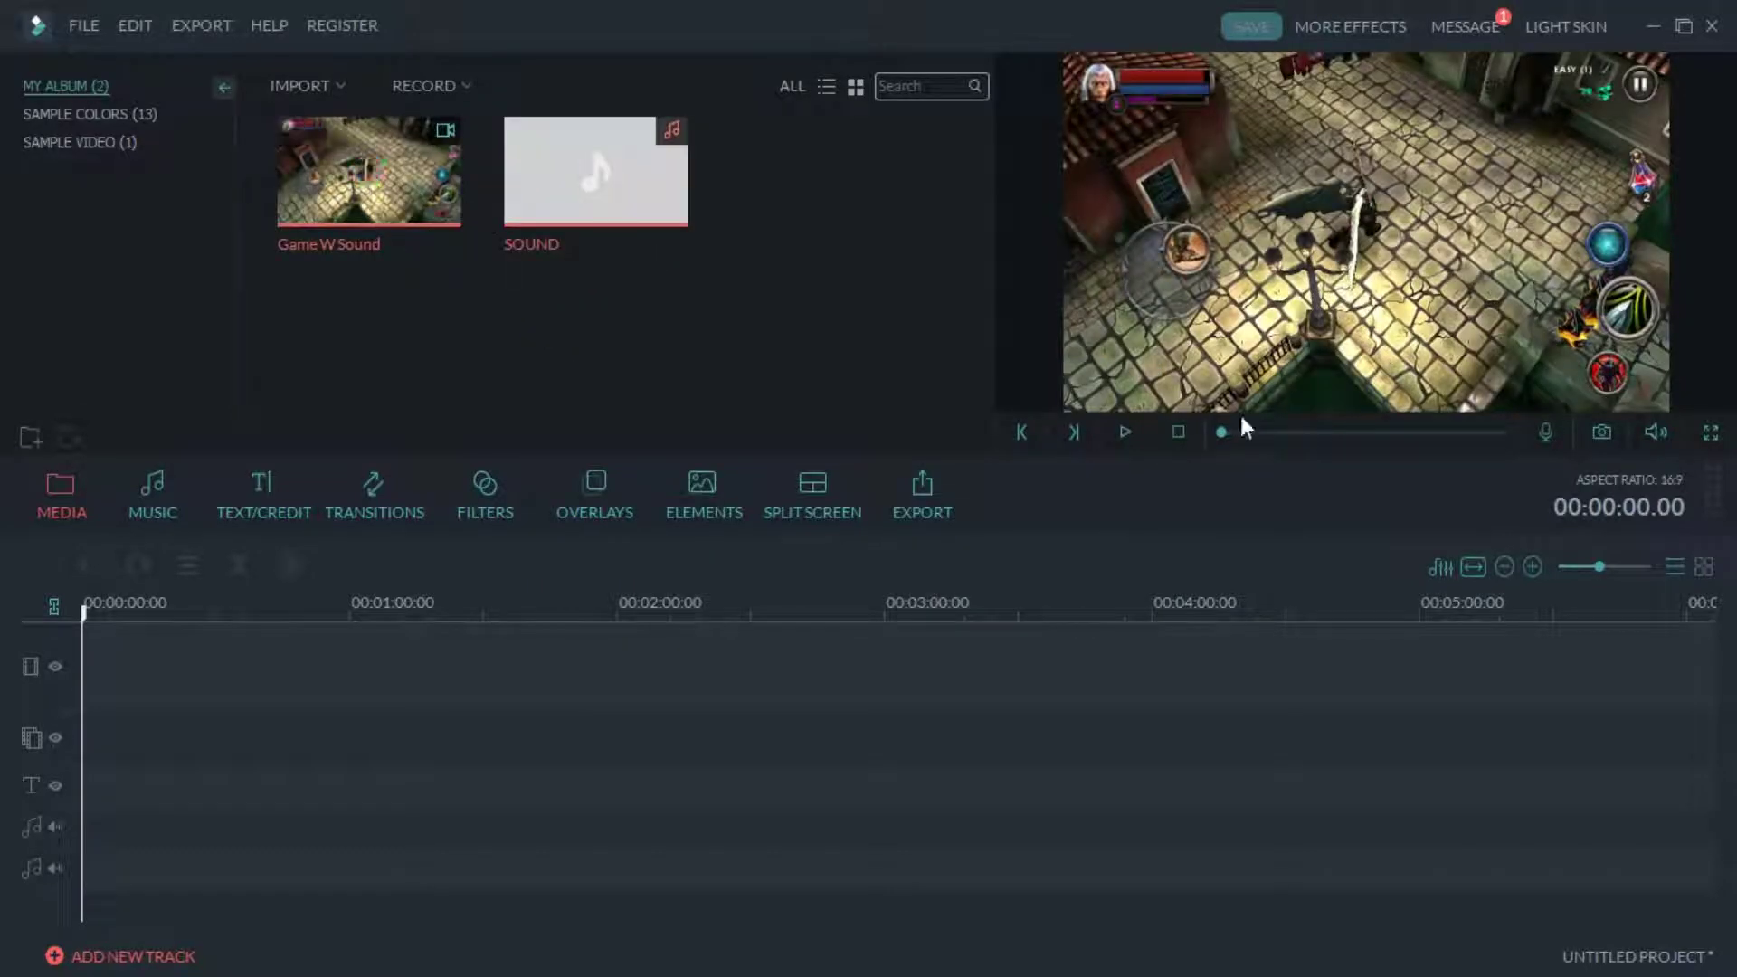
# Preview the Game W Sound video and the SOUND audio file, and clear the media selection
pyautogui.click(1126, 432)
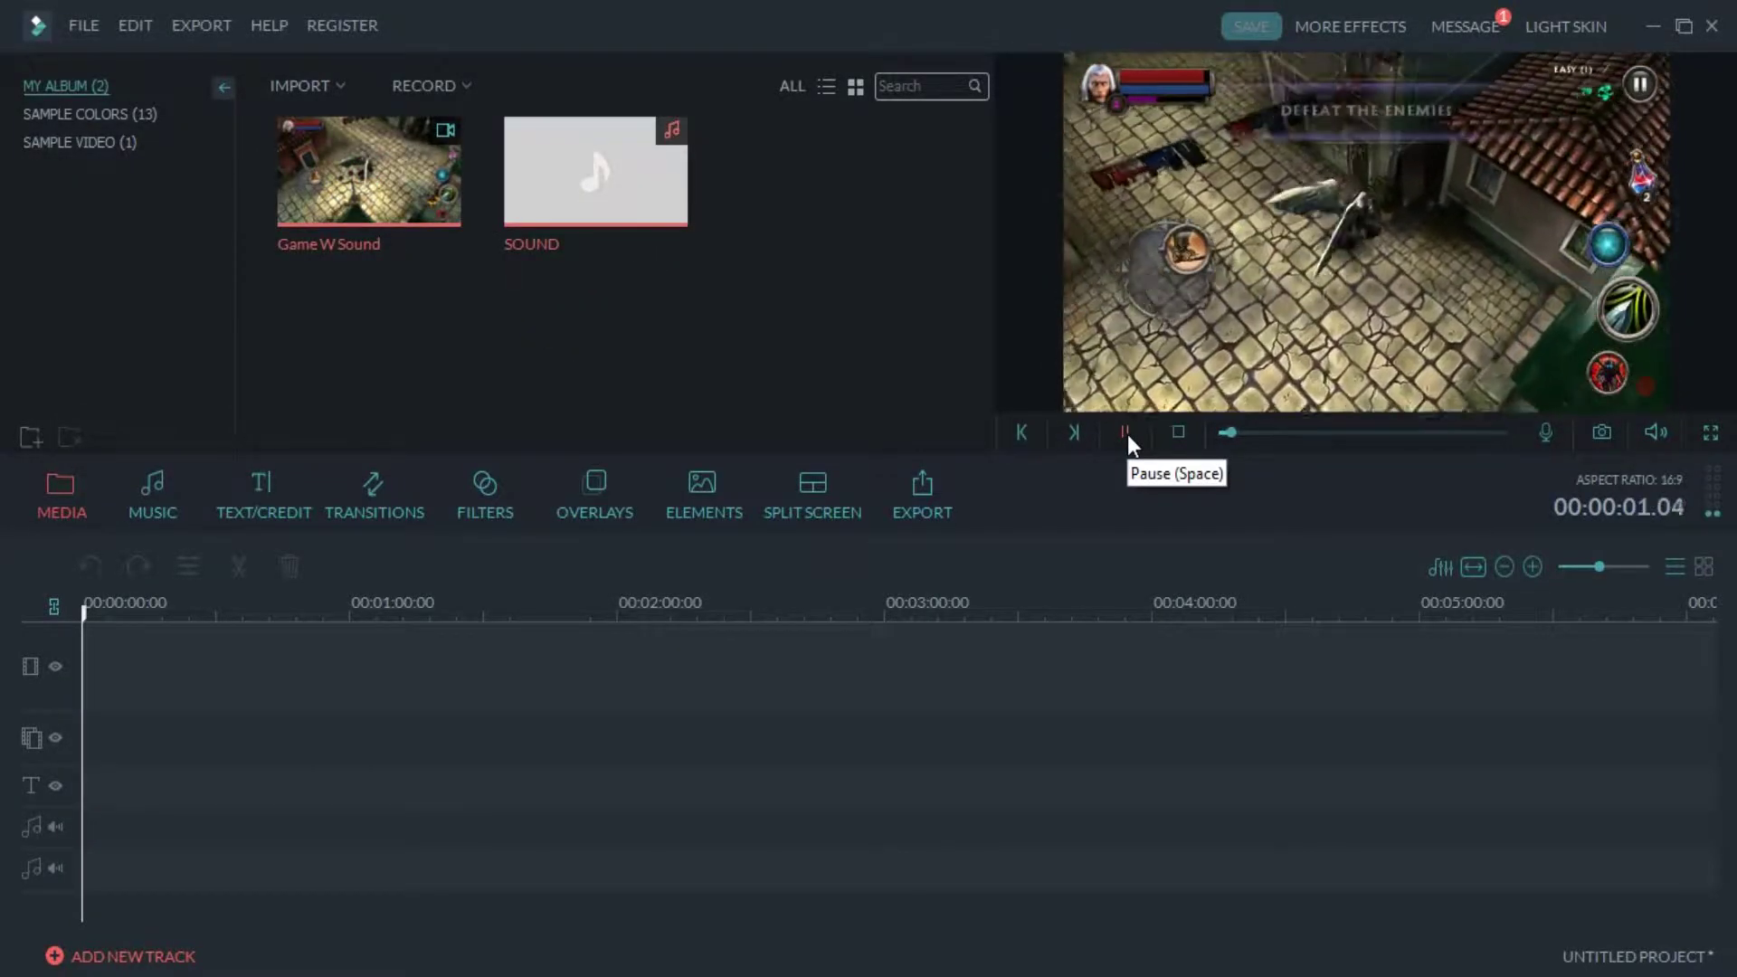
pyautogui.click(615, 217)
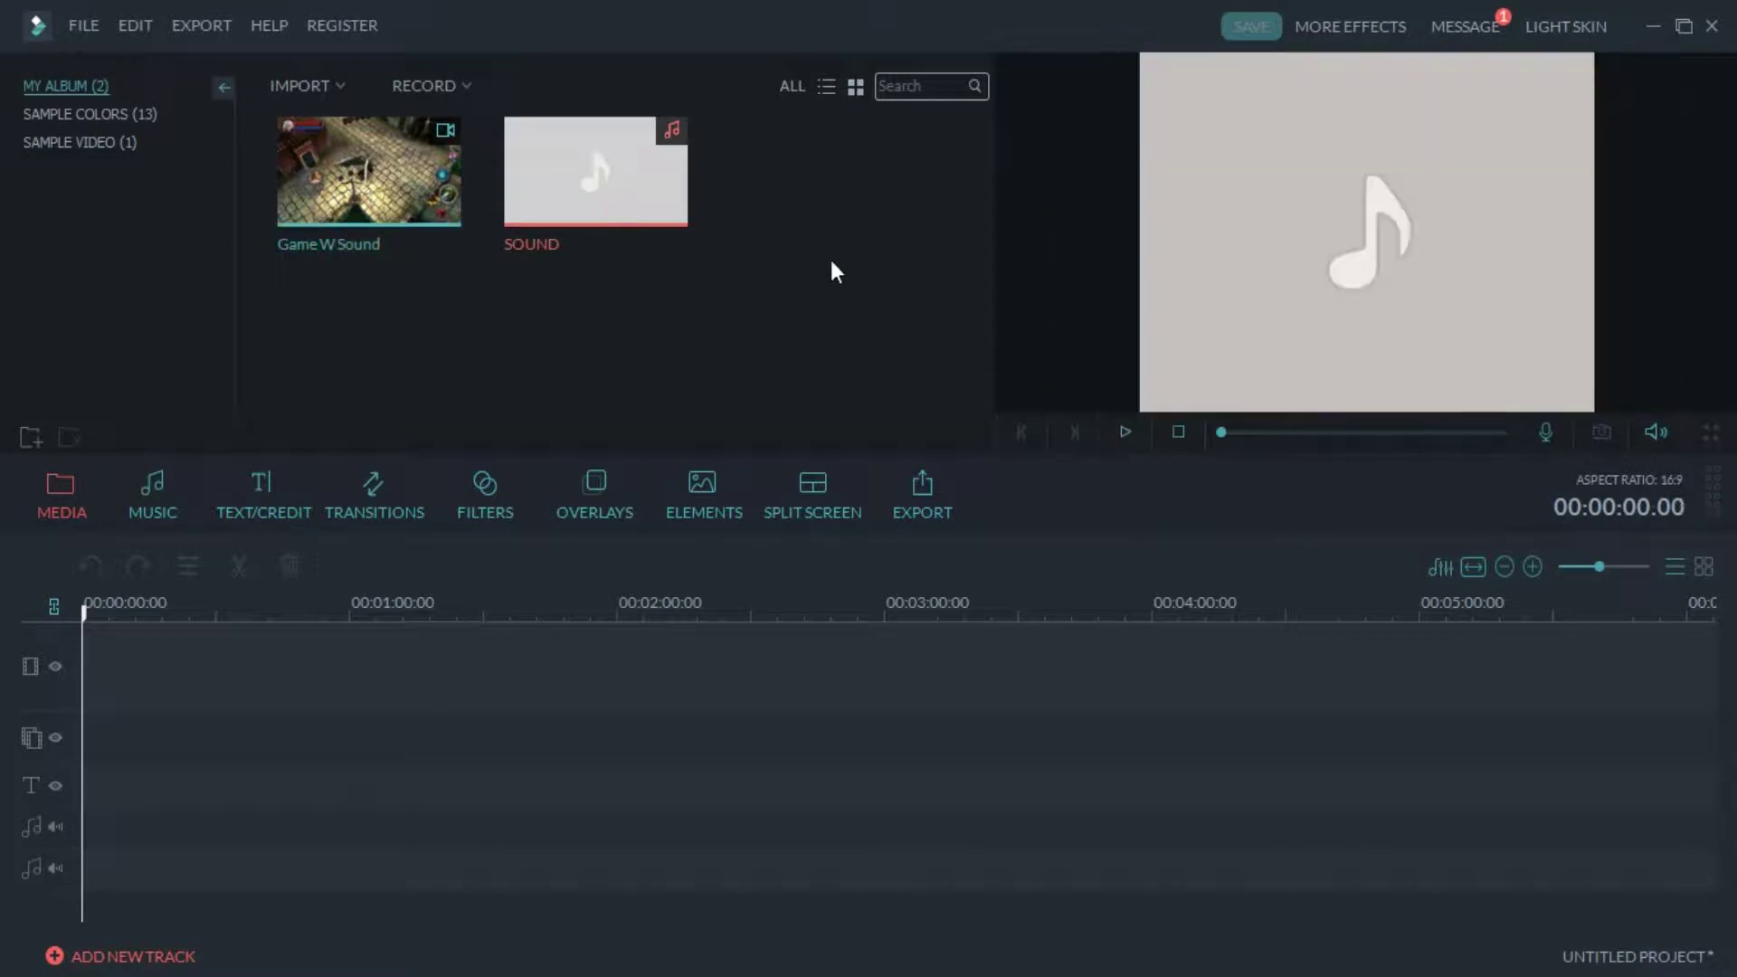
pyautogui.click(1125, 432)
pyautogui.moveTo(445, 226)
pyautogui.click(578, 304)
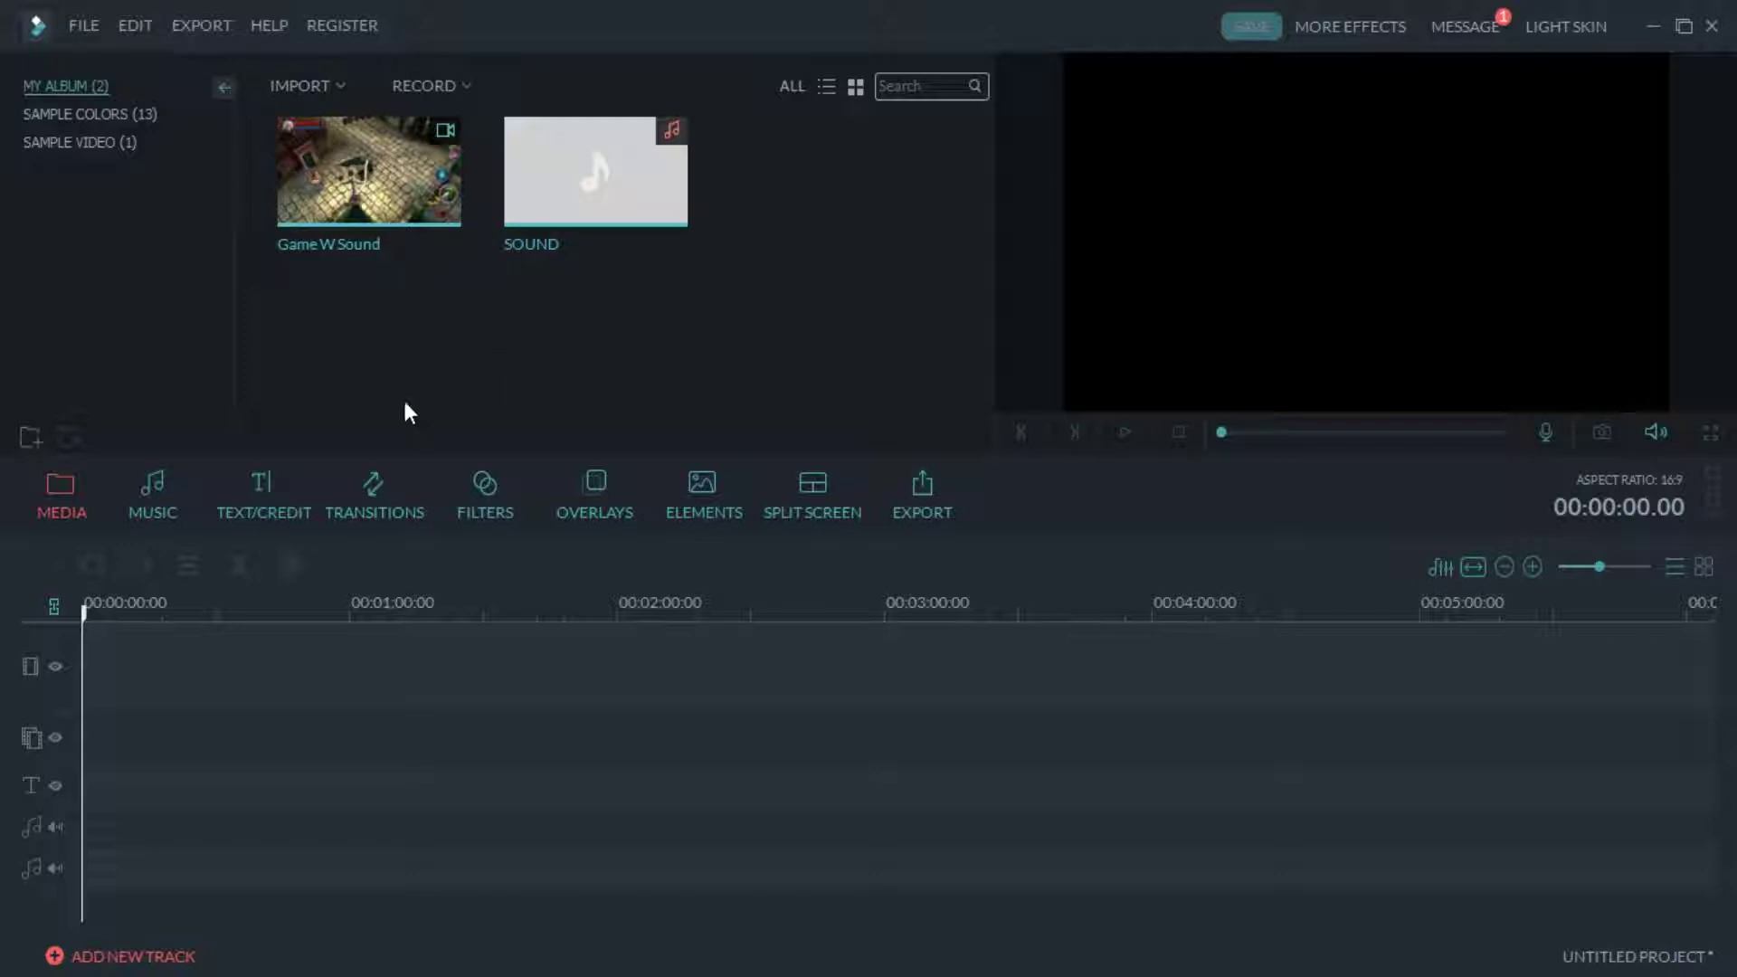
# Add the Opener 1 title template to the start of the timeline
pyautogui.click(257, 481)
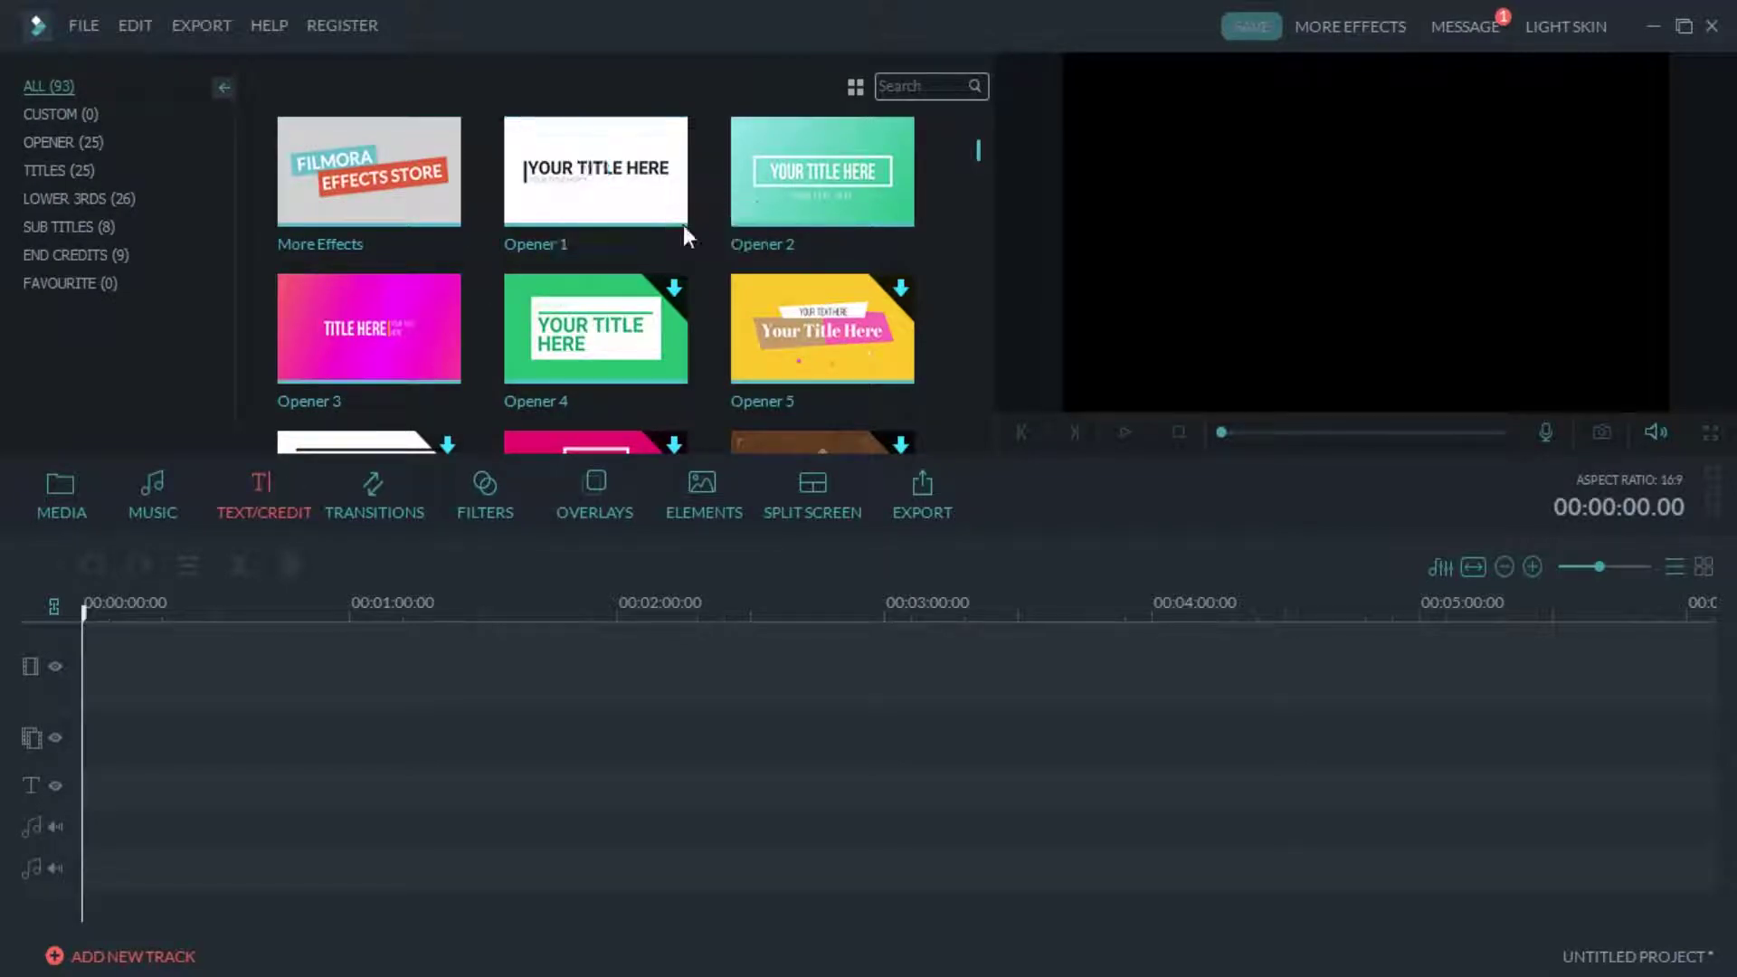
pyautogui.moveTo(977, 154); pyautogui.dragTo(984, 103)
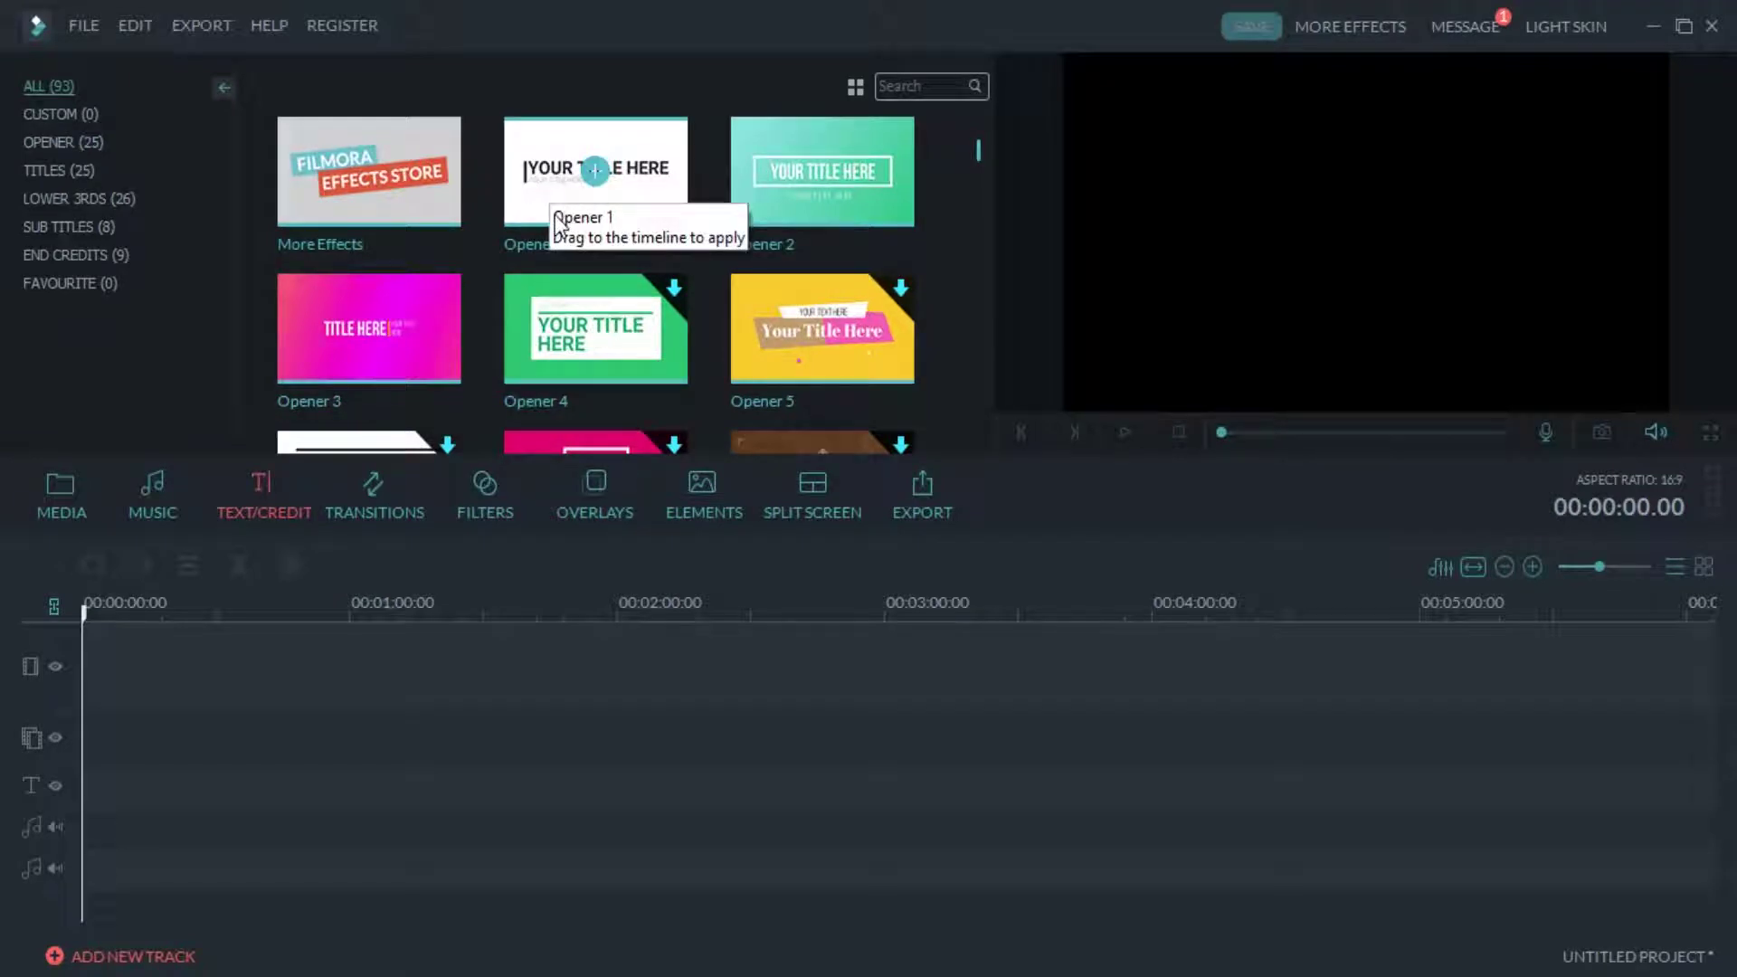
pyautogui.click(597, 172)
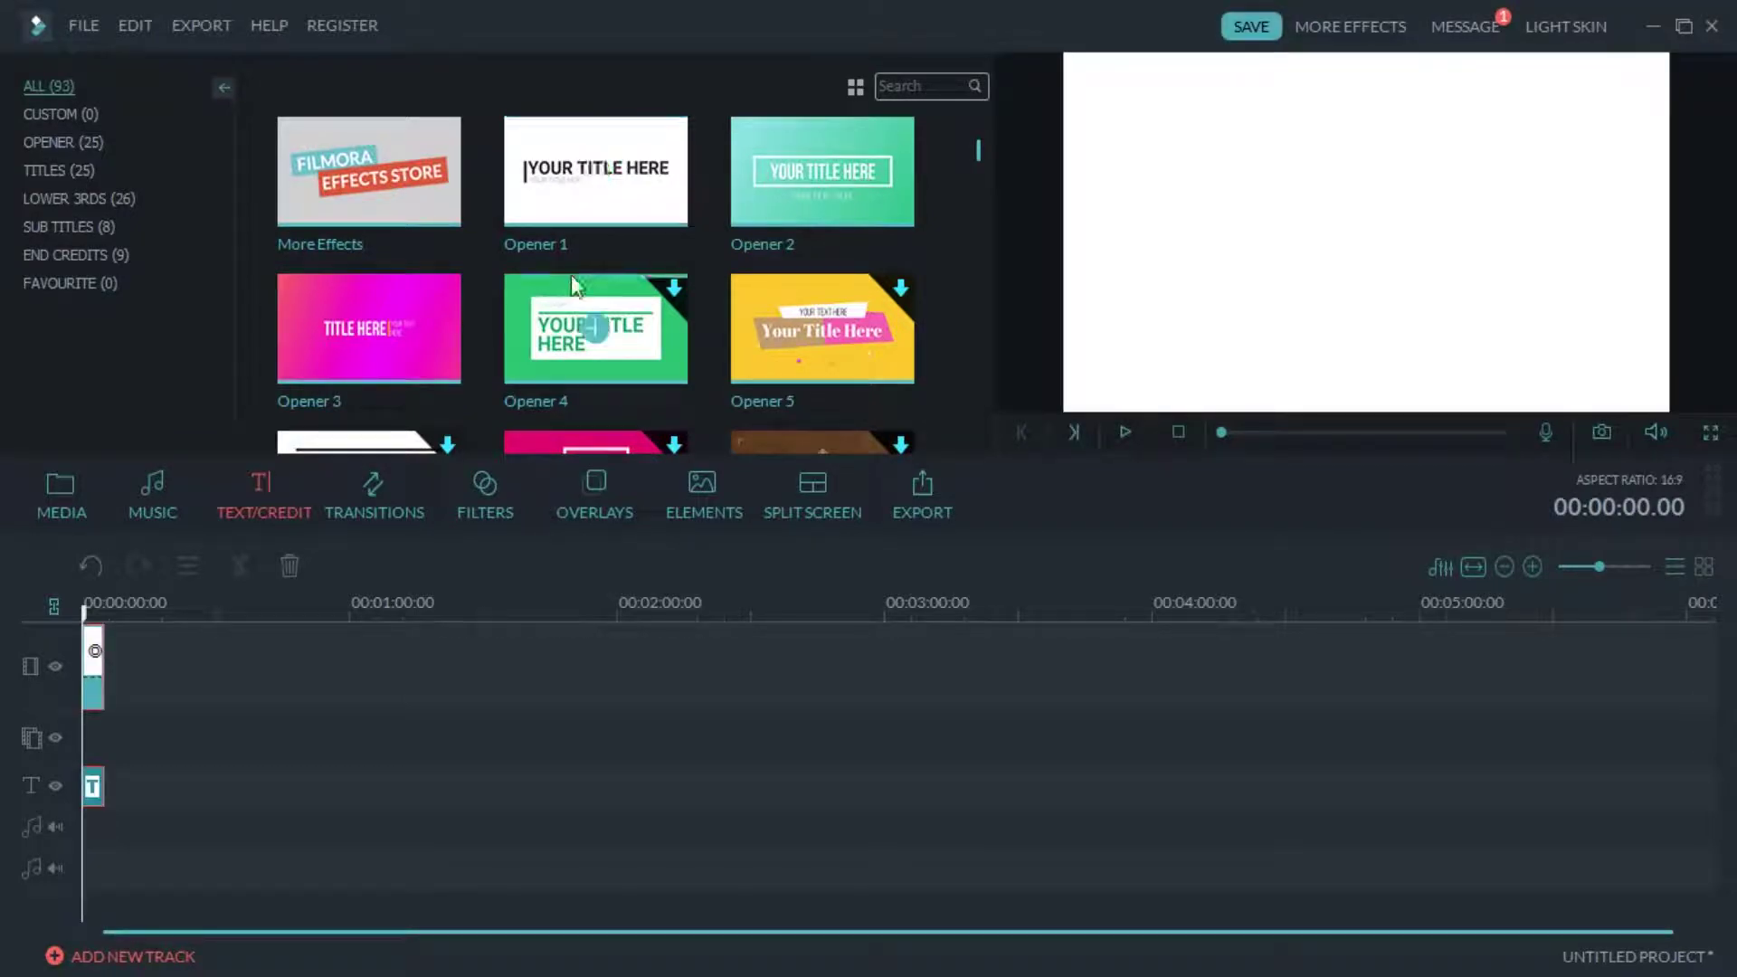
# Play the opener in the preview and pause it with its title text showing
pyautogui.click(1127, 432)
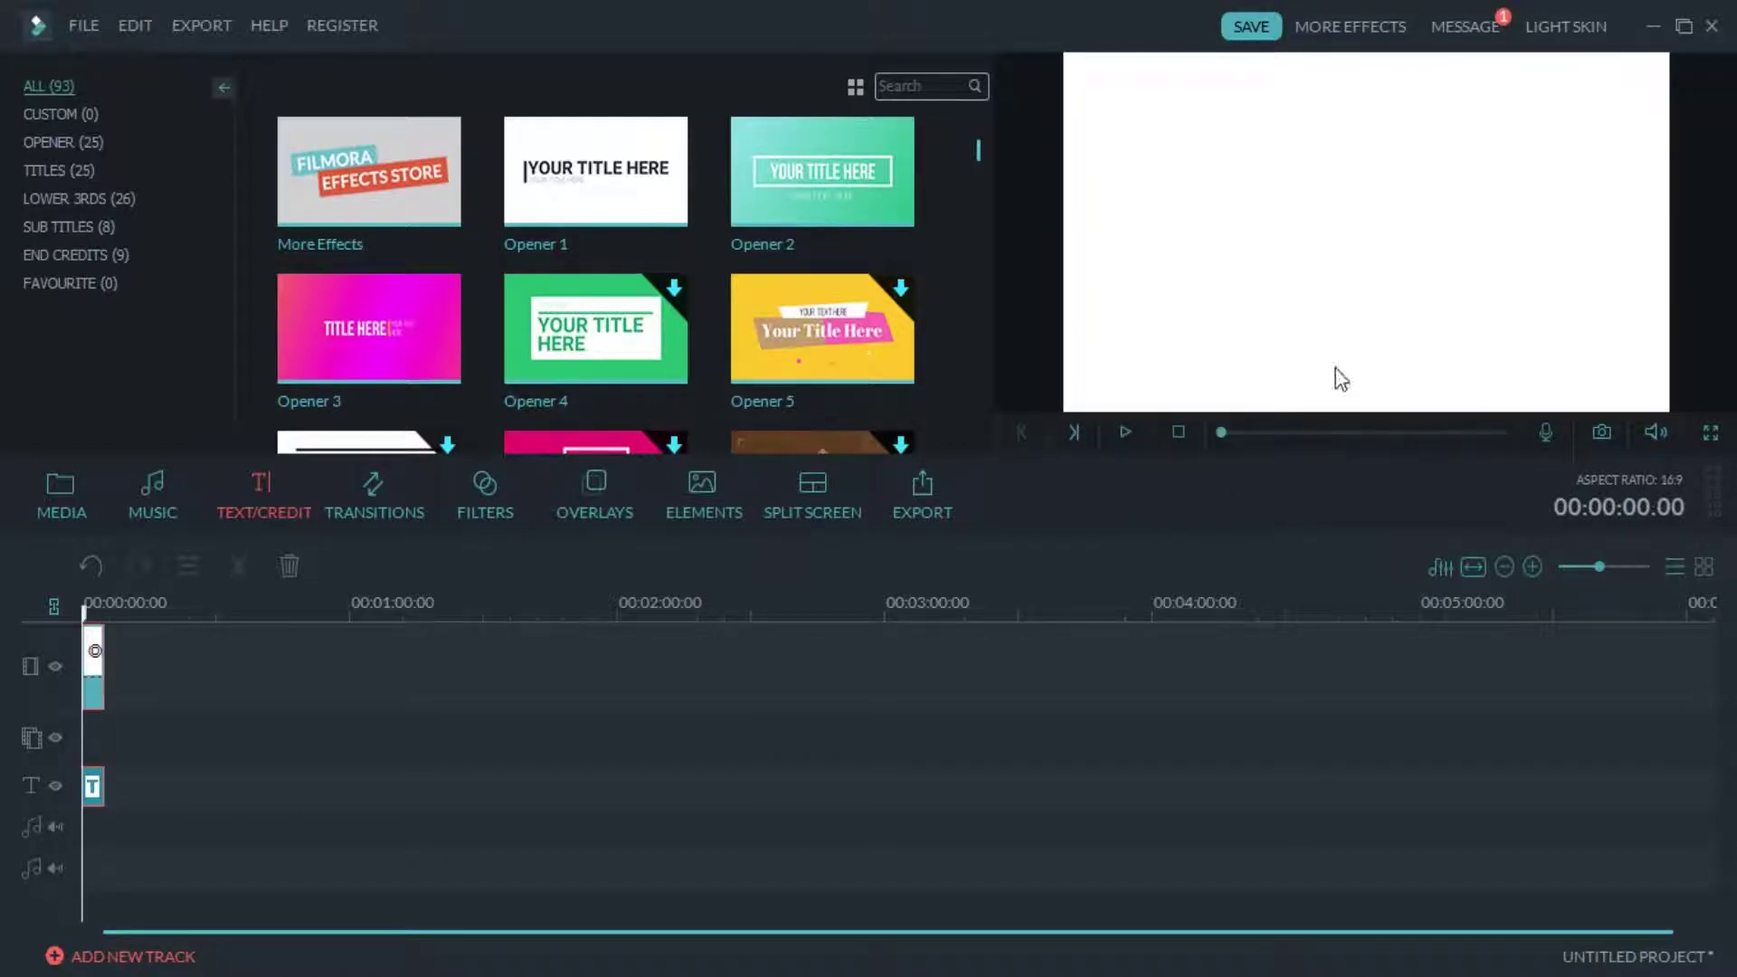
pyautogui.click(1127, 436)
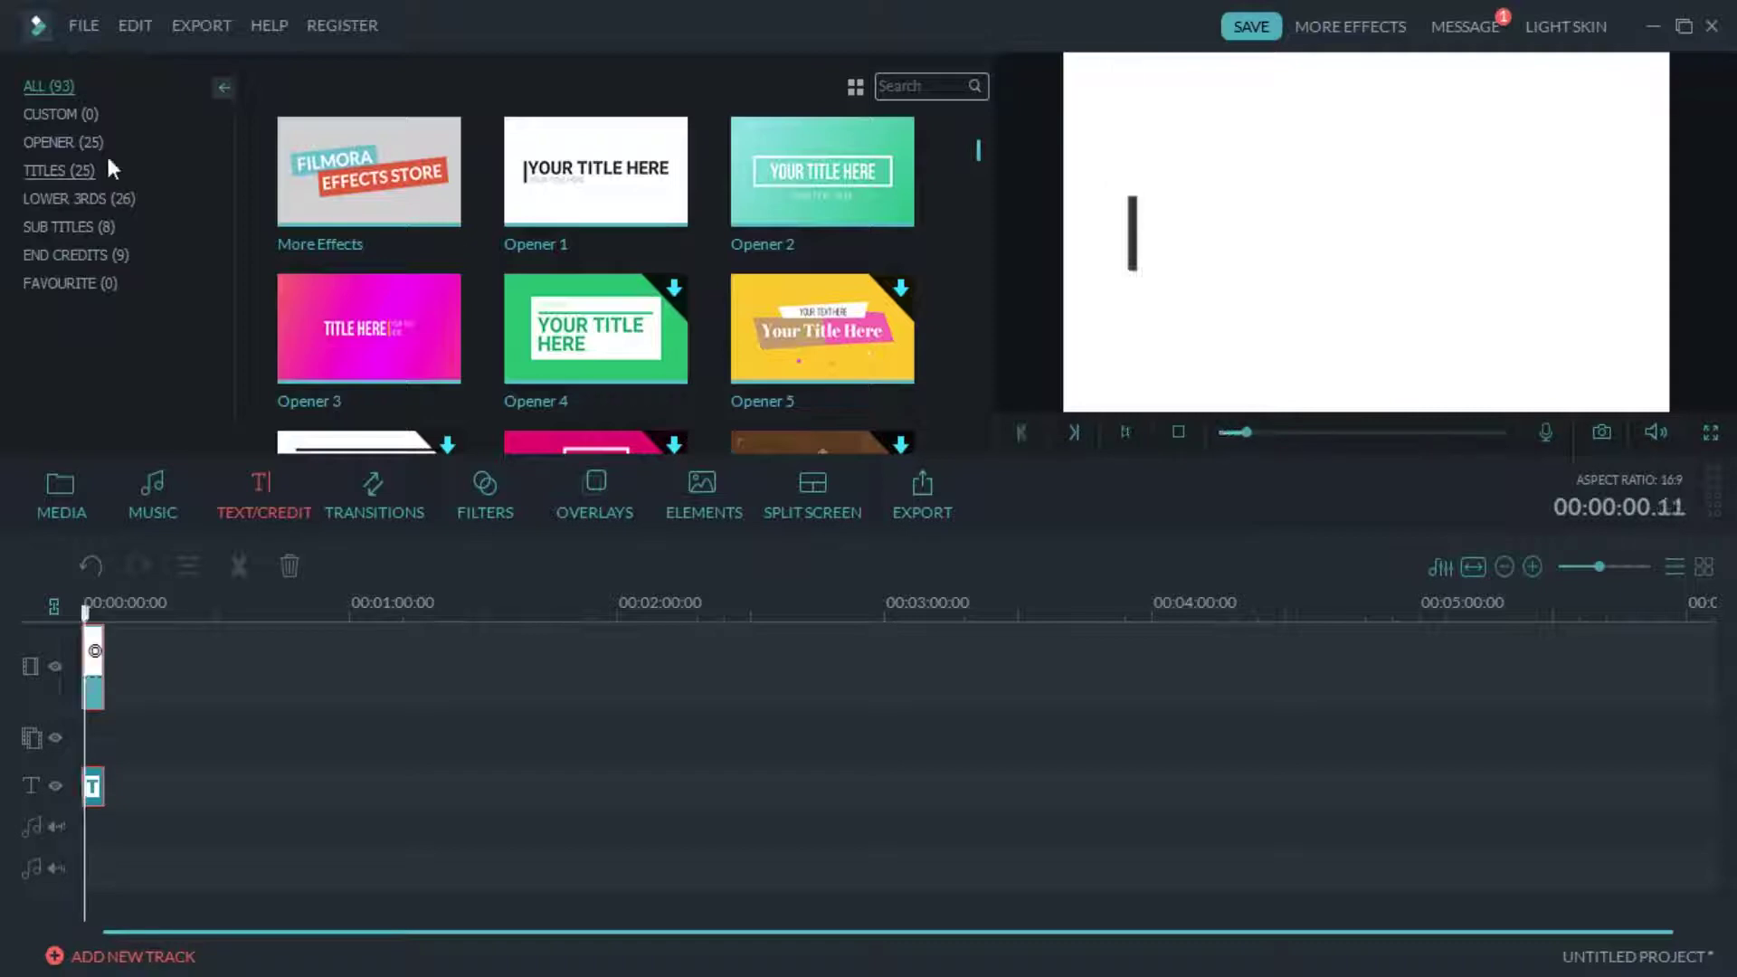
pyautogui.click(1126, 432)
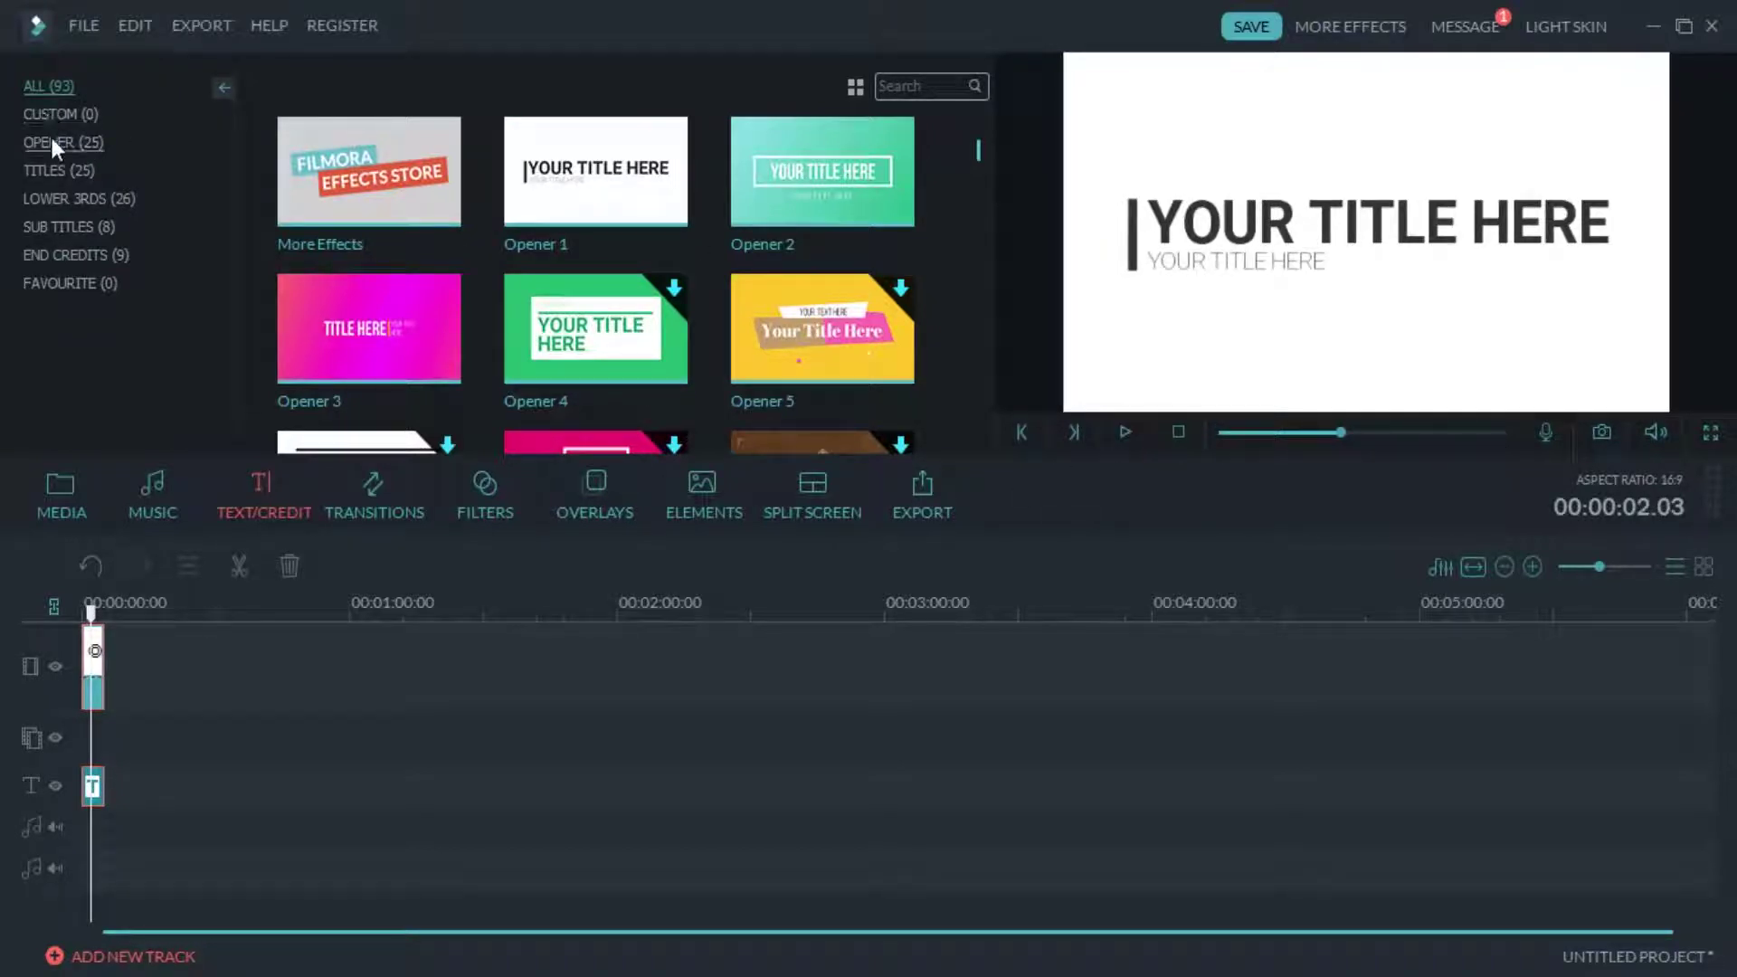
# Look through the subtitle, end credit, favourite, lower third, title and opener categories of the text templates
pyautogui.click(85, 226)
pyautogui.click(67, 254)
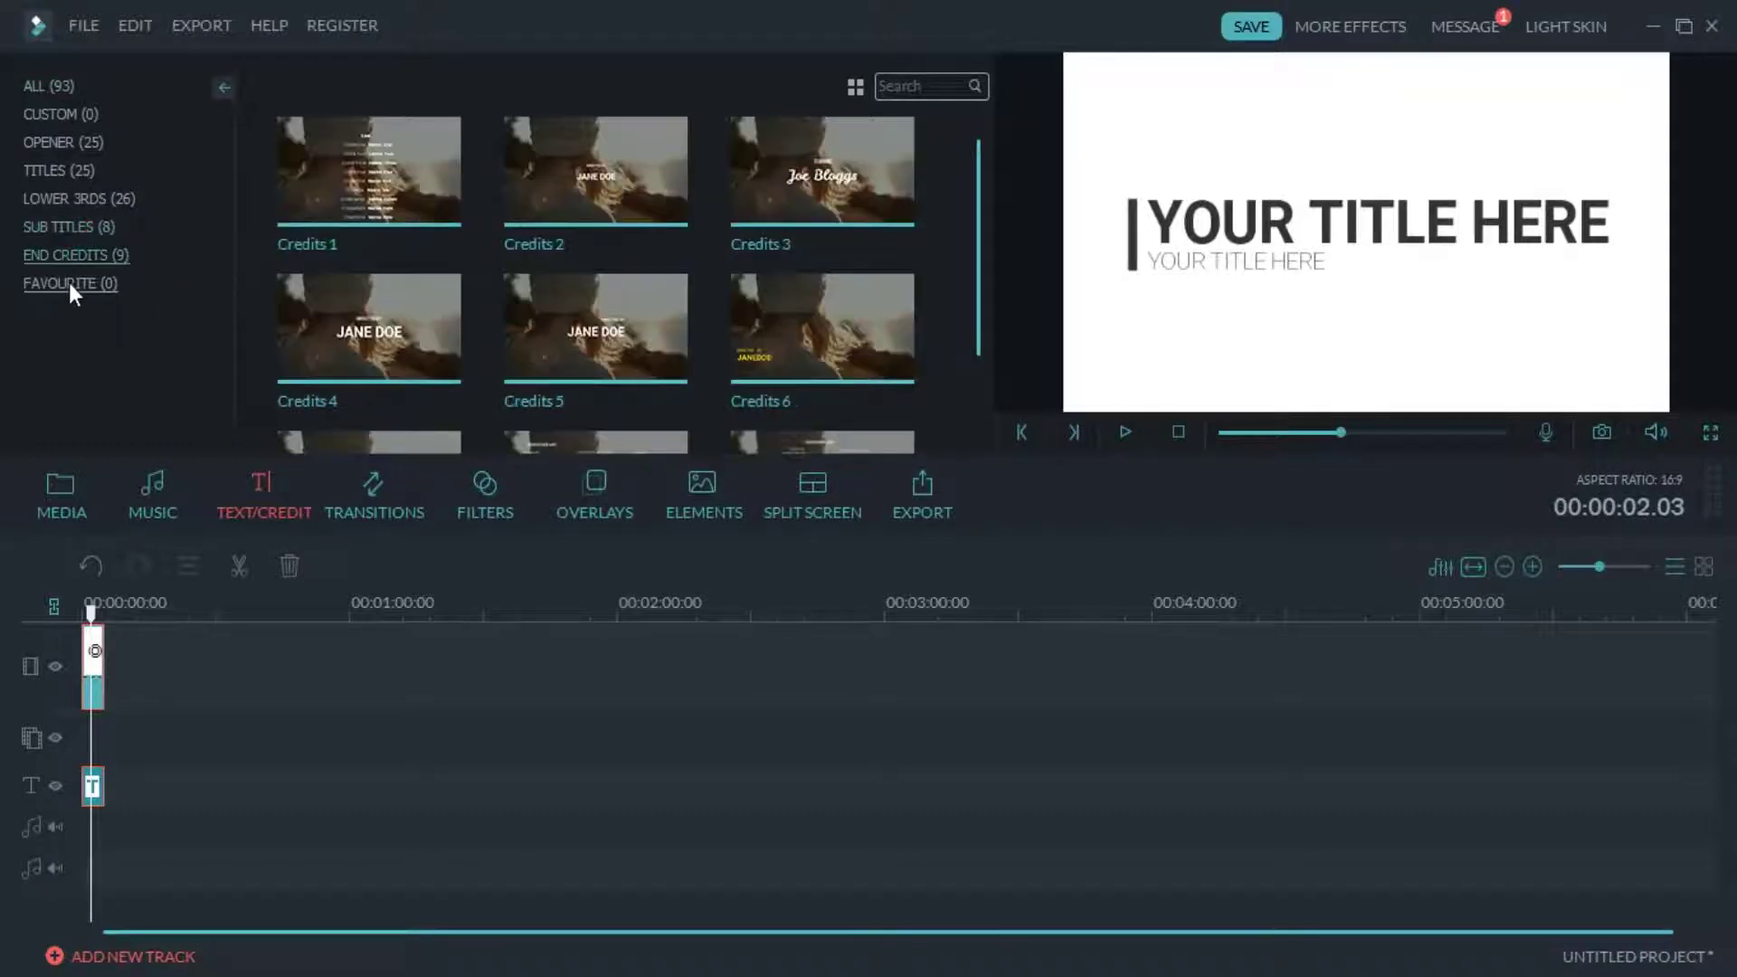
pyautogui.click(68, 282)
pyautogui.click(96, 254)
pyautogui.click(87, 226)
pyautogui.click(78, 198)
pyautogui.click(69, 171)
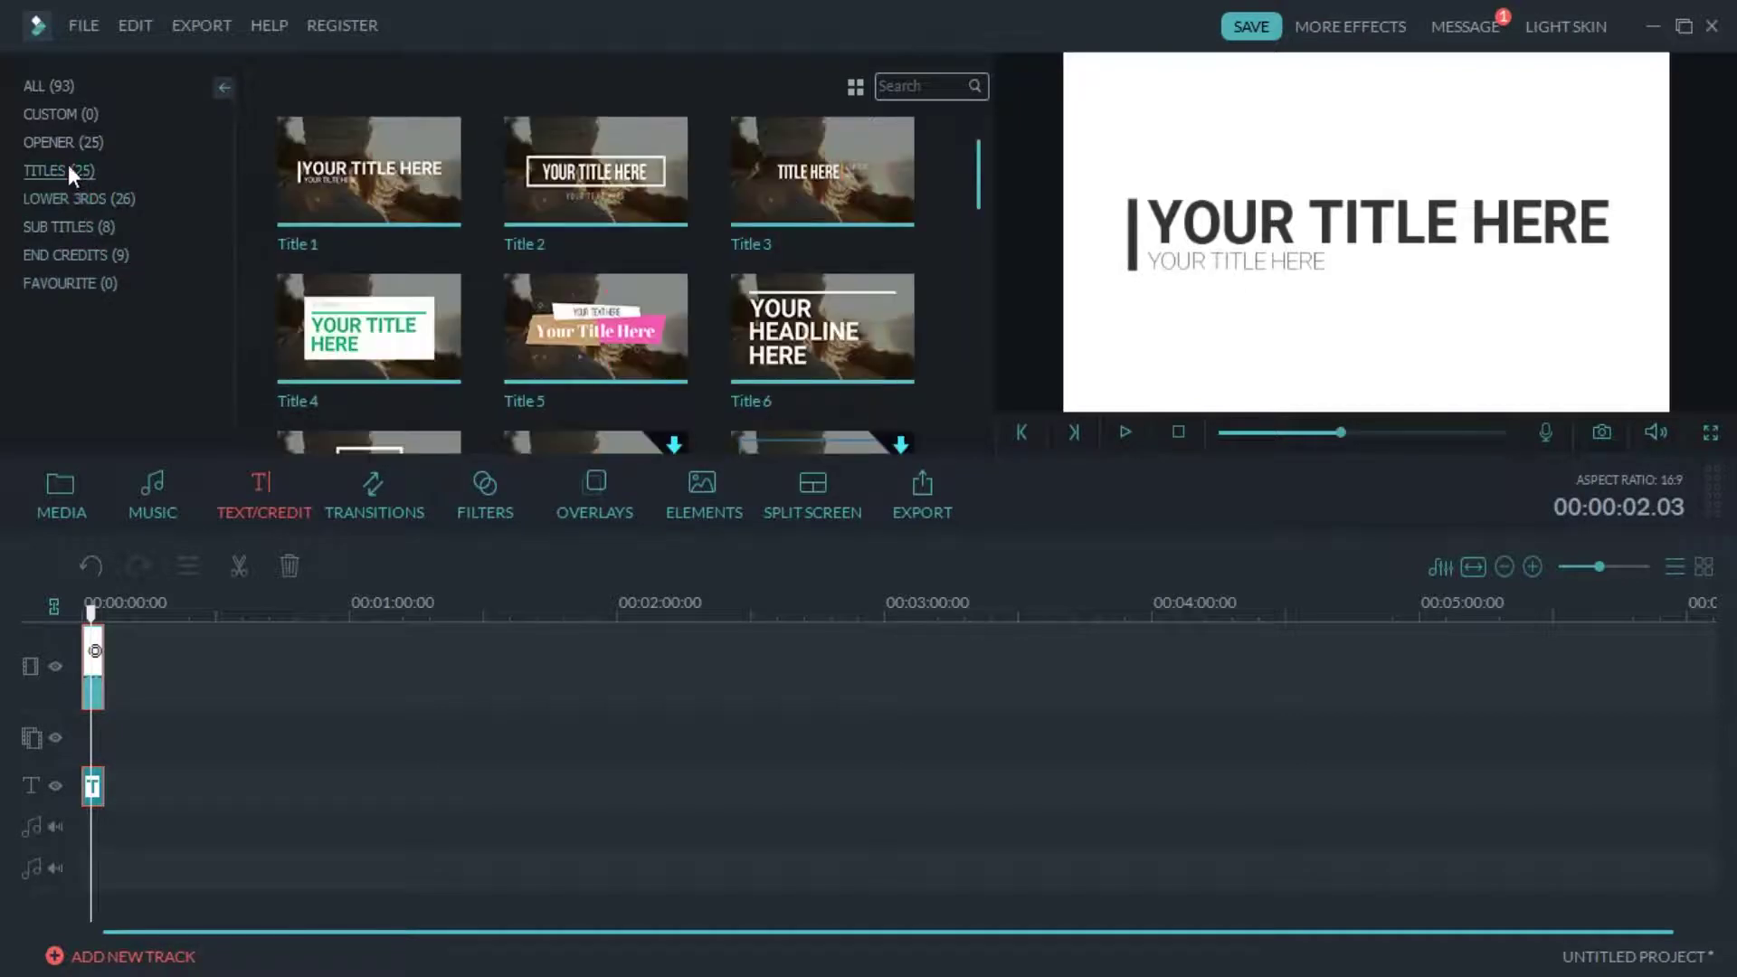
pyautogui.click(68, 149)
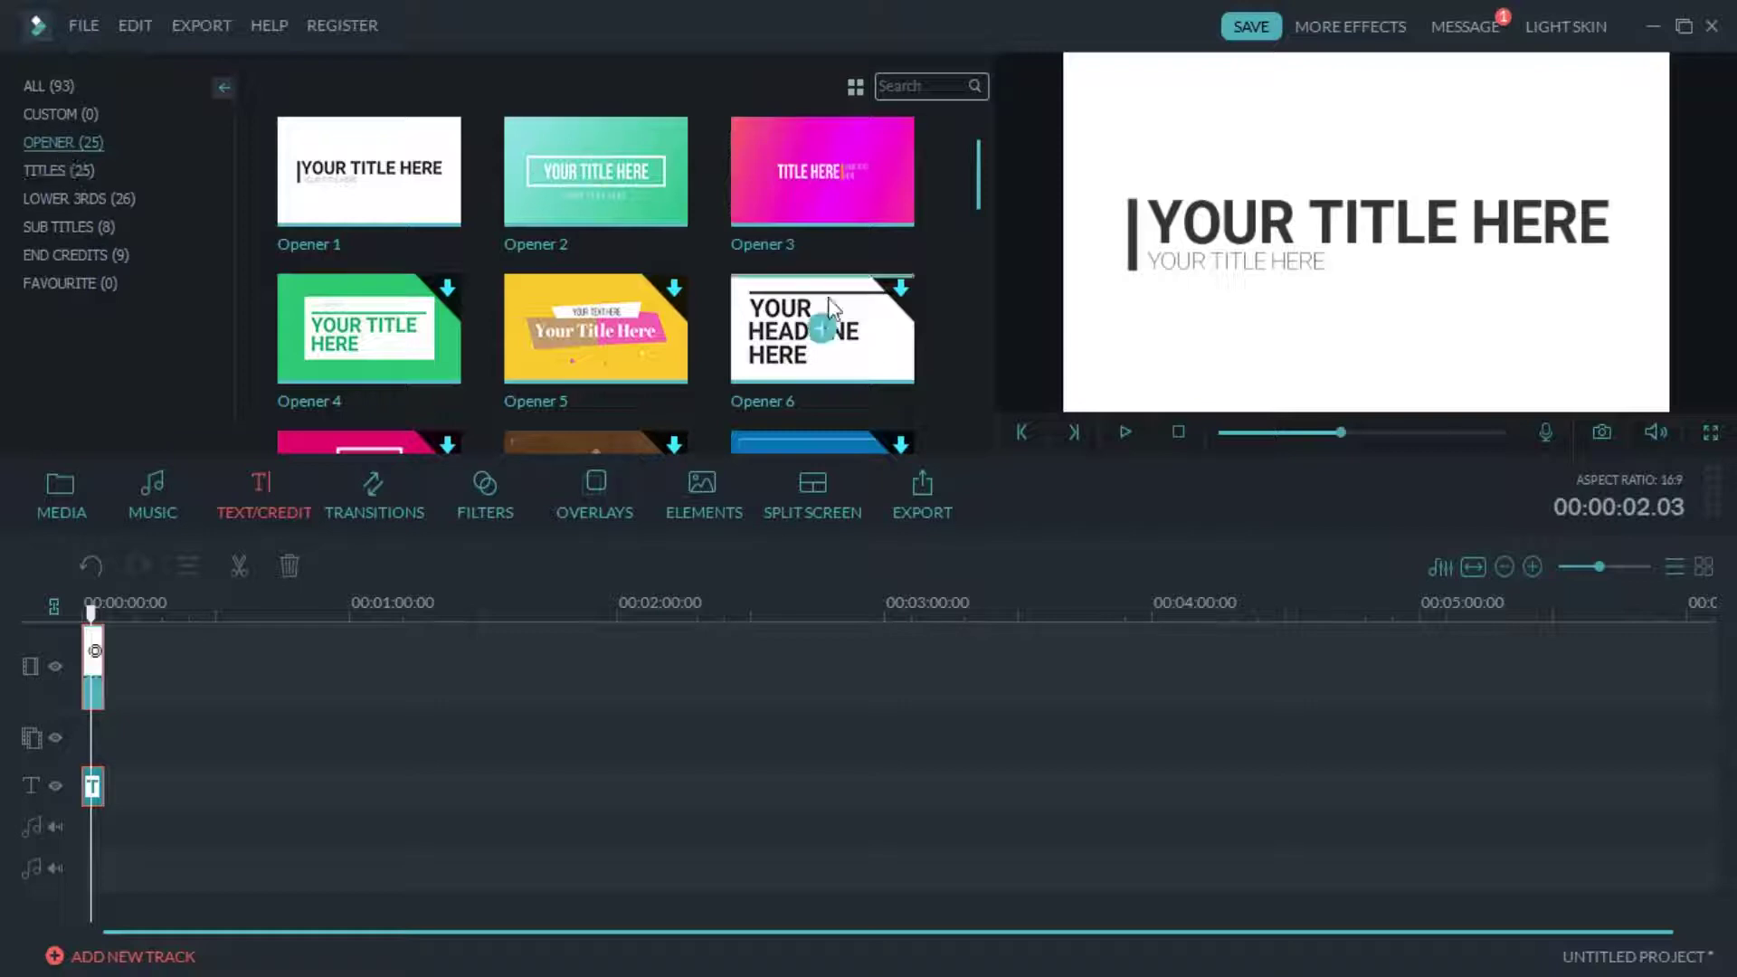
# Browse the whole Opener collection, switching the template thumbnails to a smaller size
pyautogui.moveTo(981, 186); pyautogui.dragTo(971, 432)
pyautogui.moveTo(974, 326); pyautogui.dragTo(977, 124)
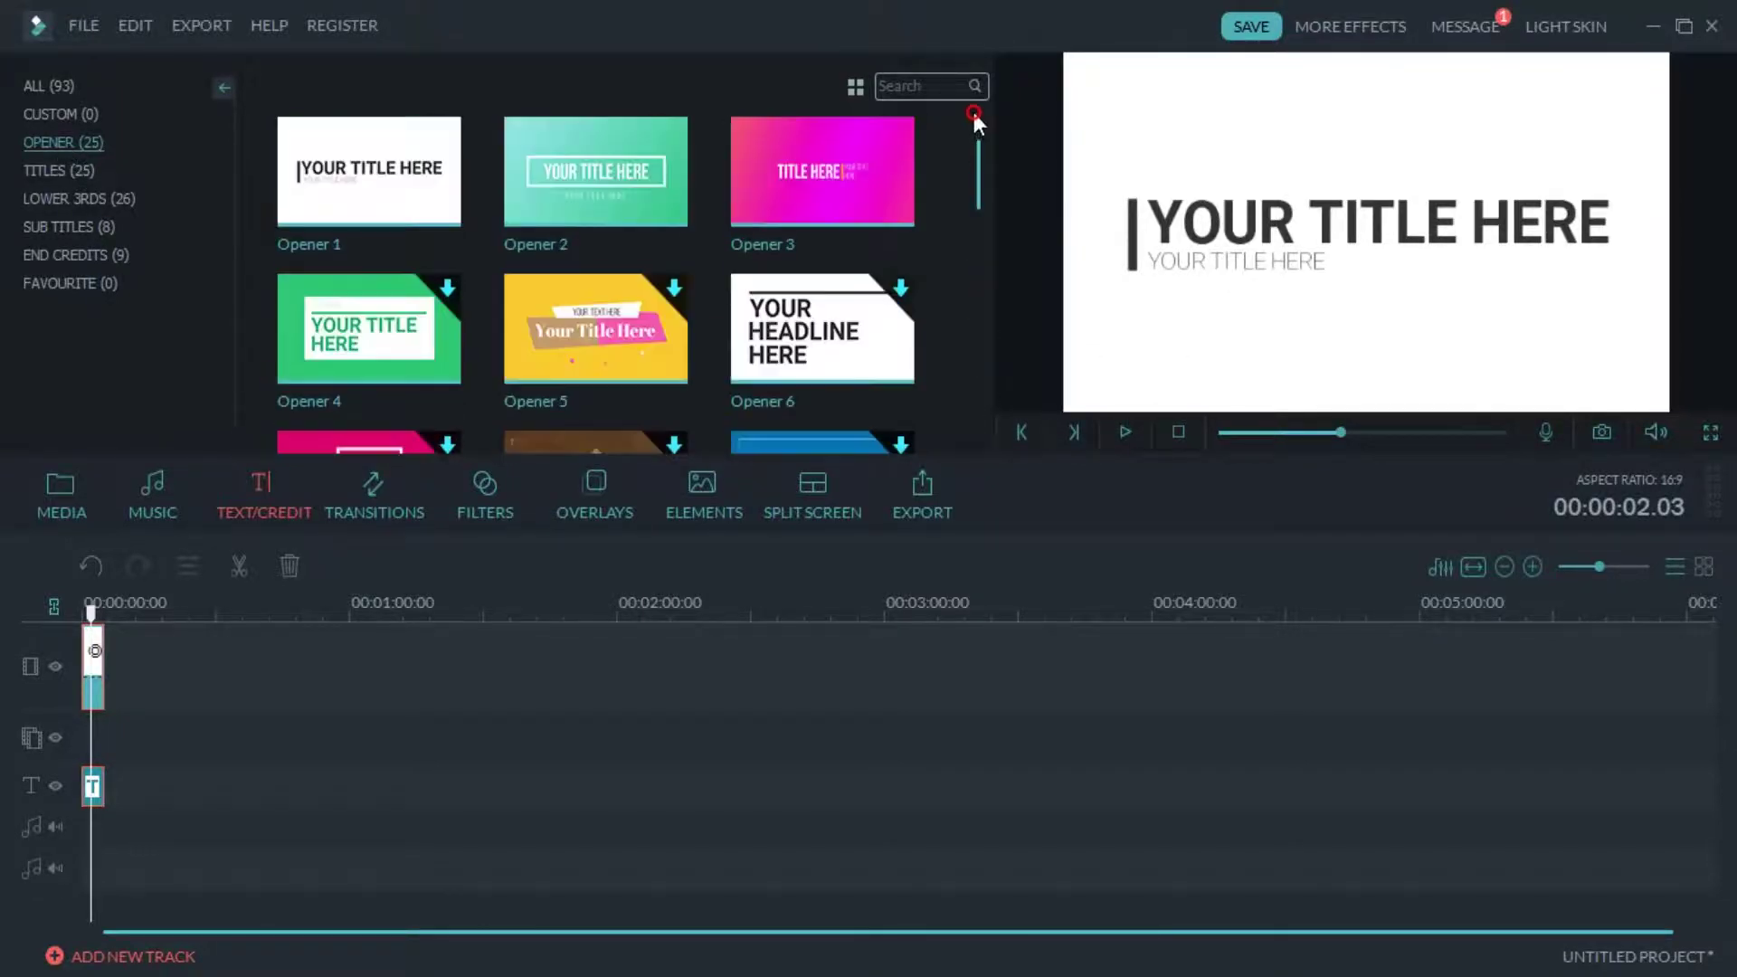
pyautogui.click(855, 86)
pyautogui.click(922, 176)
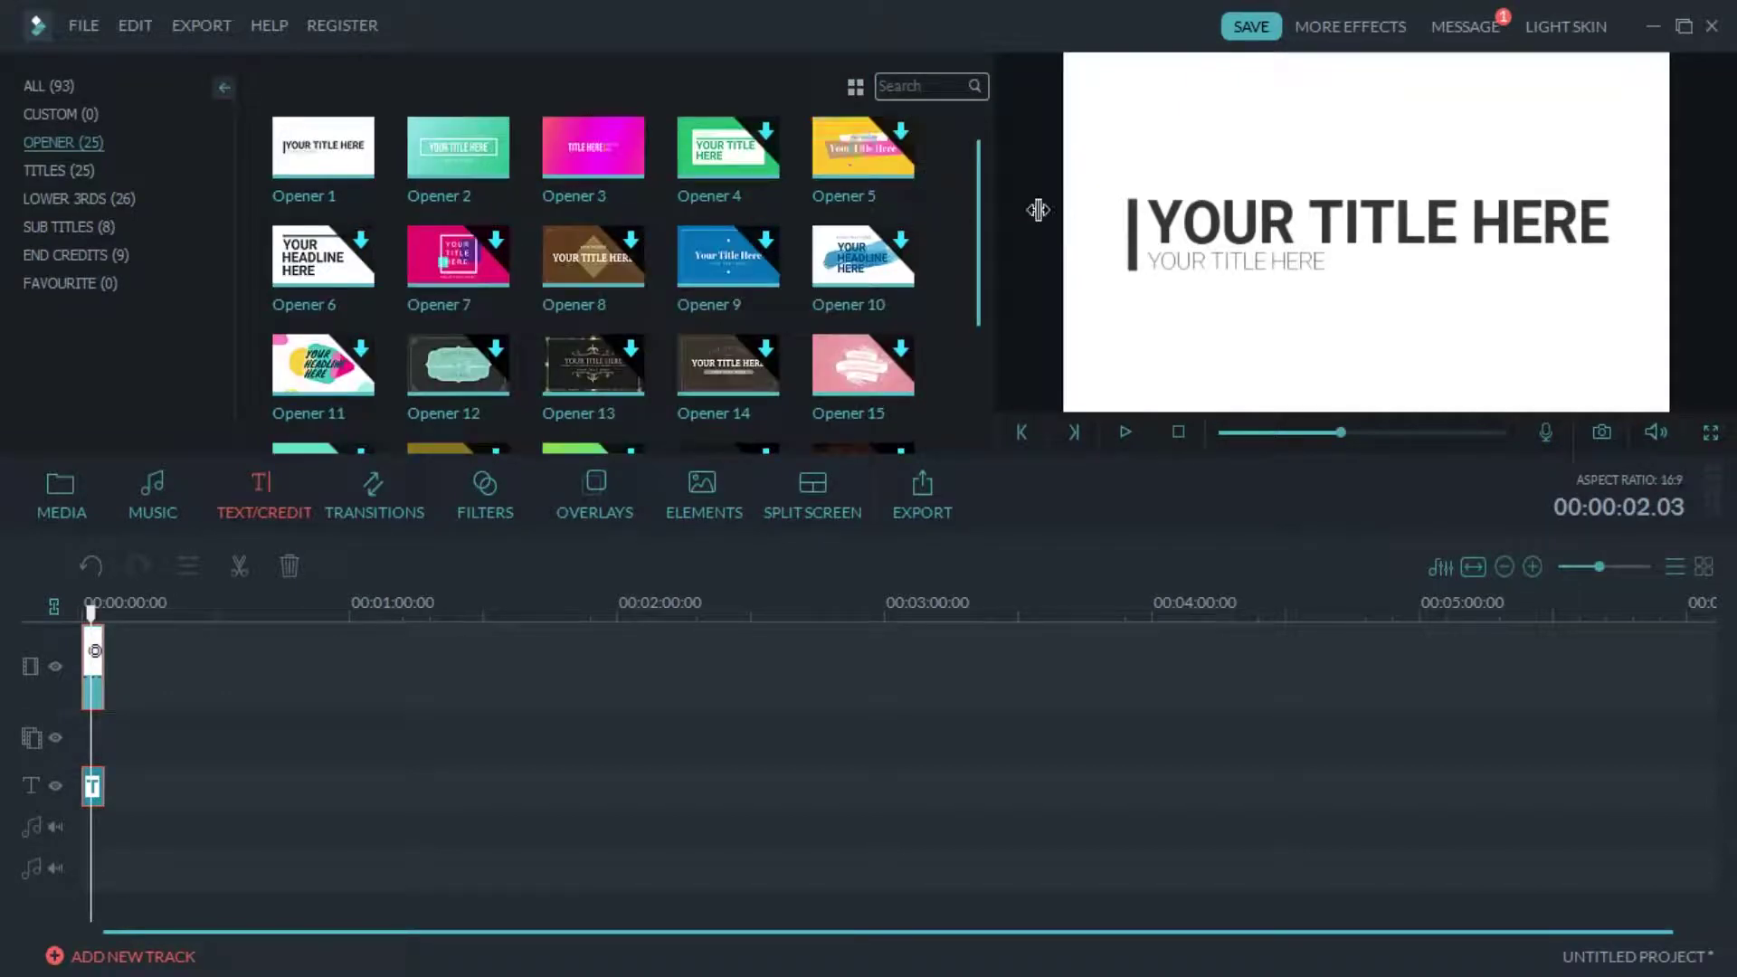
pyautogui.moveTo(980, 243); pyautogui.dragTo(985, 176)
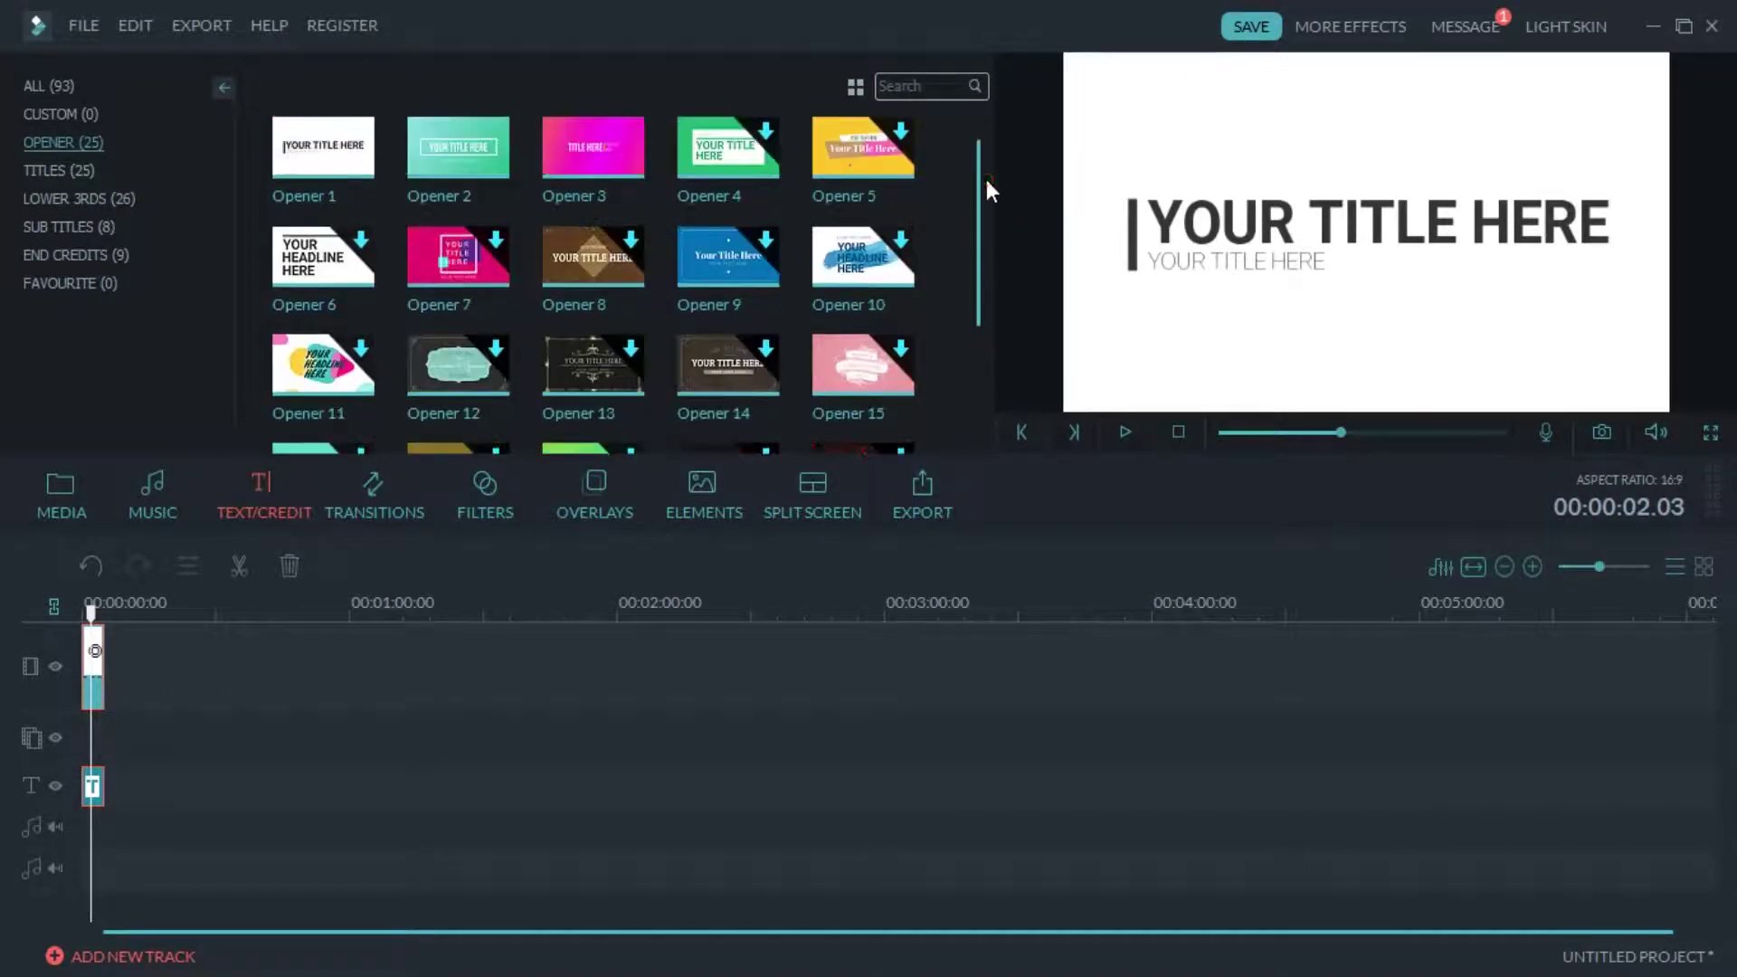
pyautogui.moveTo(979, 278); pyautogui.dragTo(977, 395)
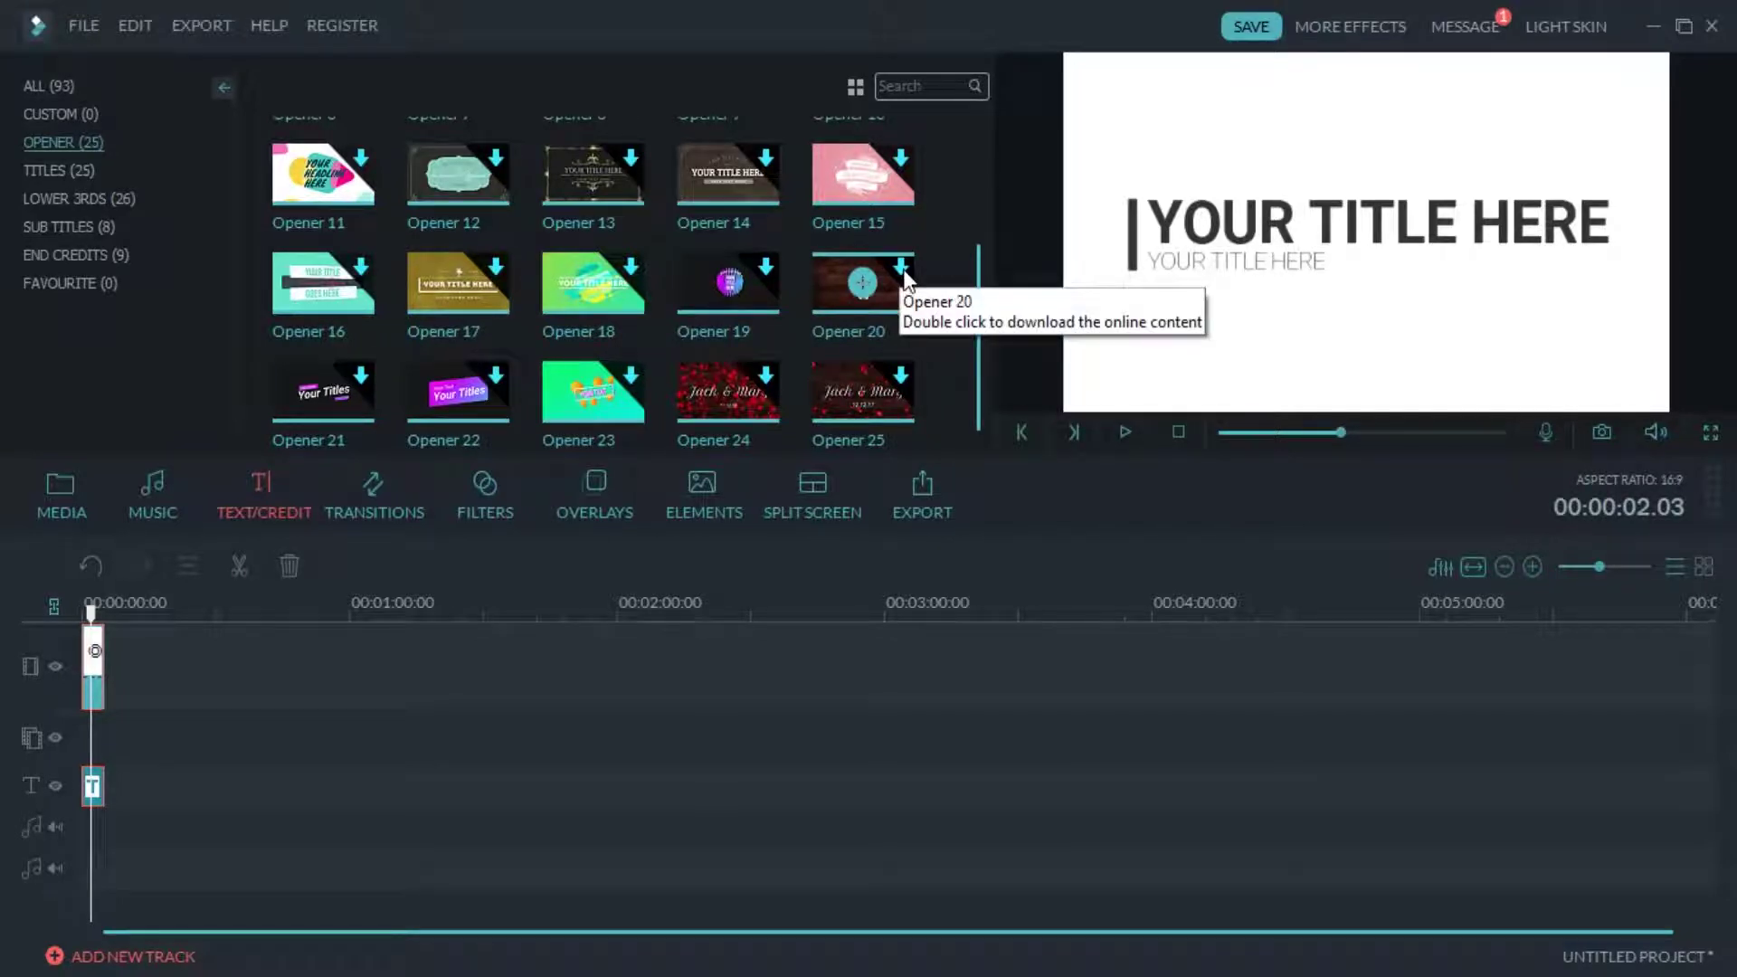
pyautogui.moveTo(979, 297); pyautogui.dragTo(973, 159)
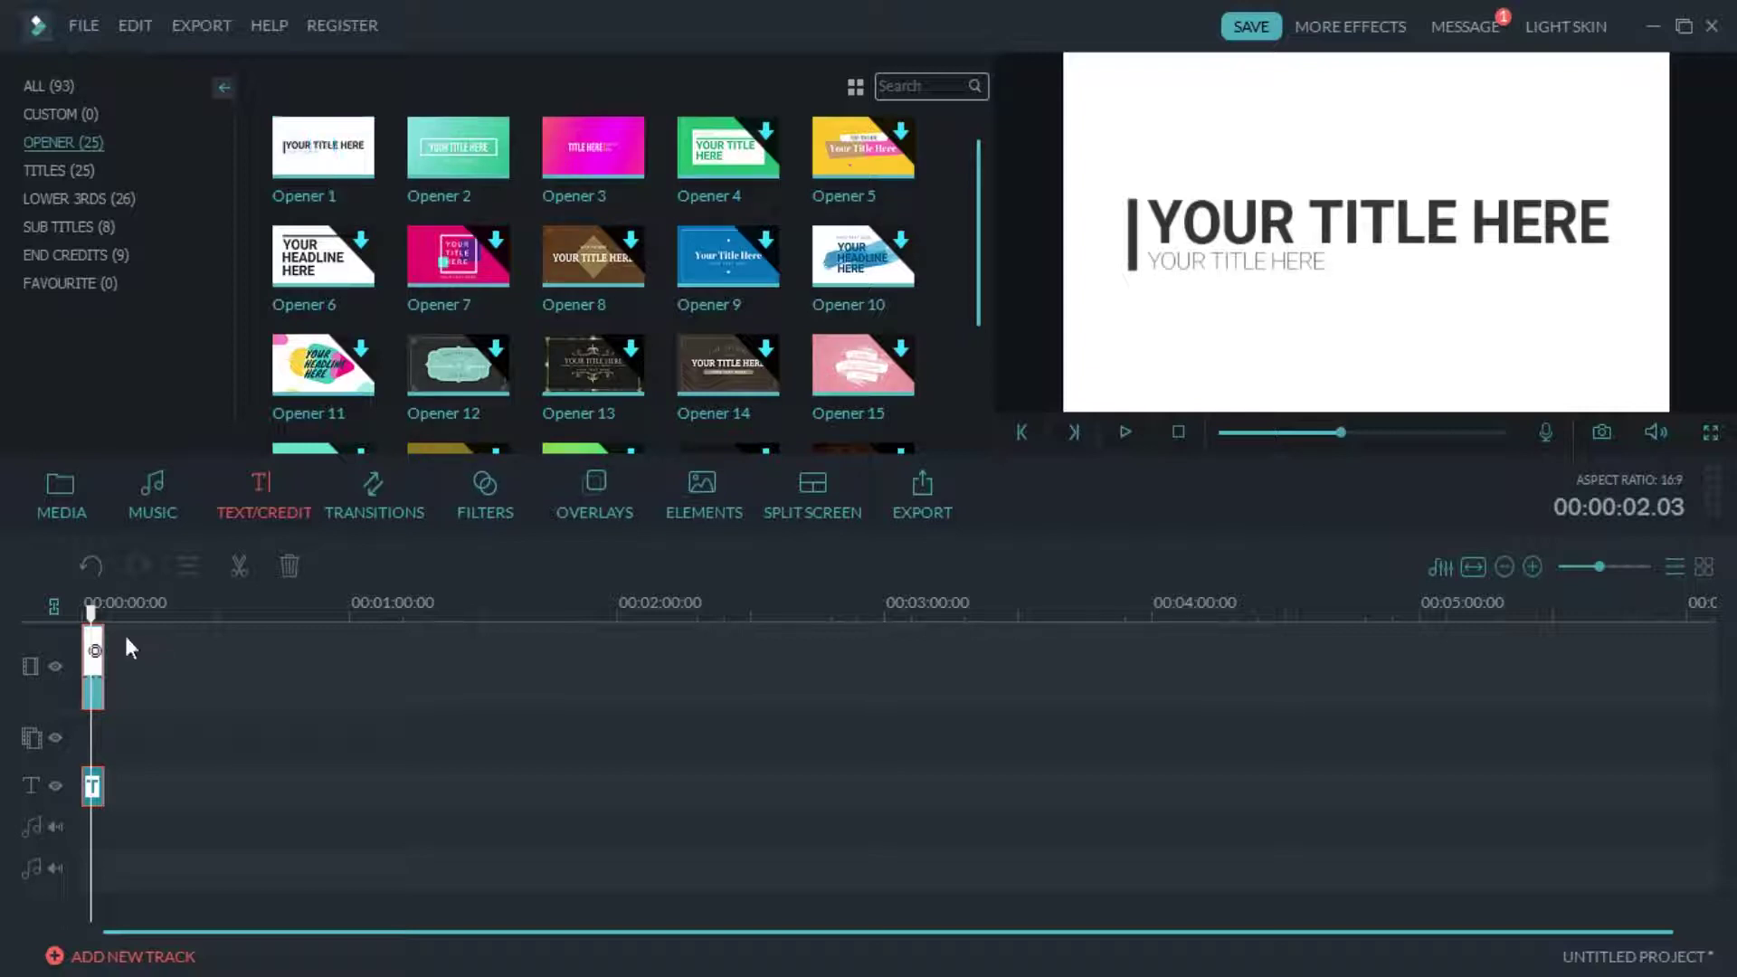
# Replay the opener from the beginning of the timeline and pause once both title lines are shown
pyautogui.moveTo(91, 614); pyautogui.dragTo(63, 611)
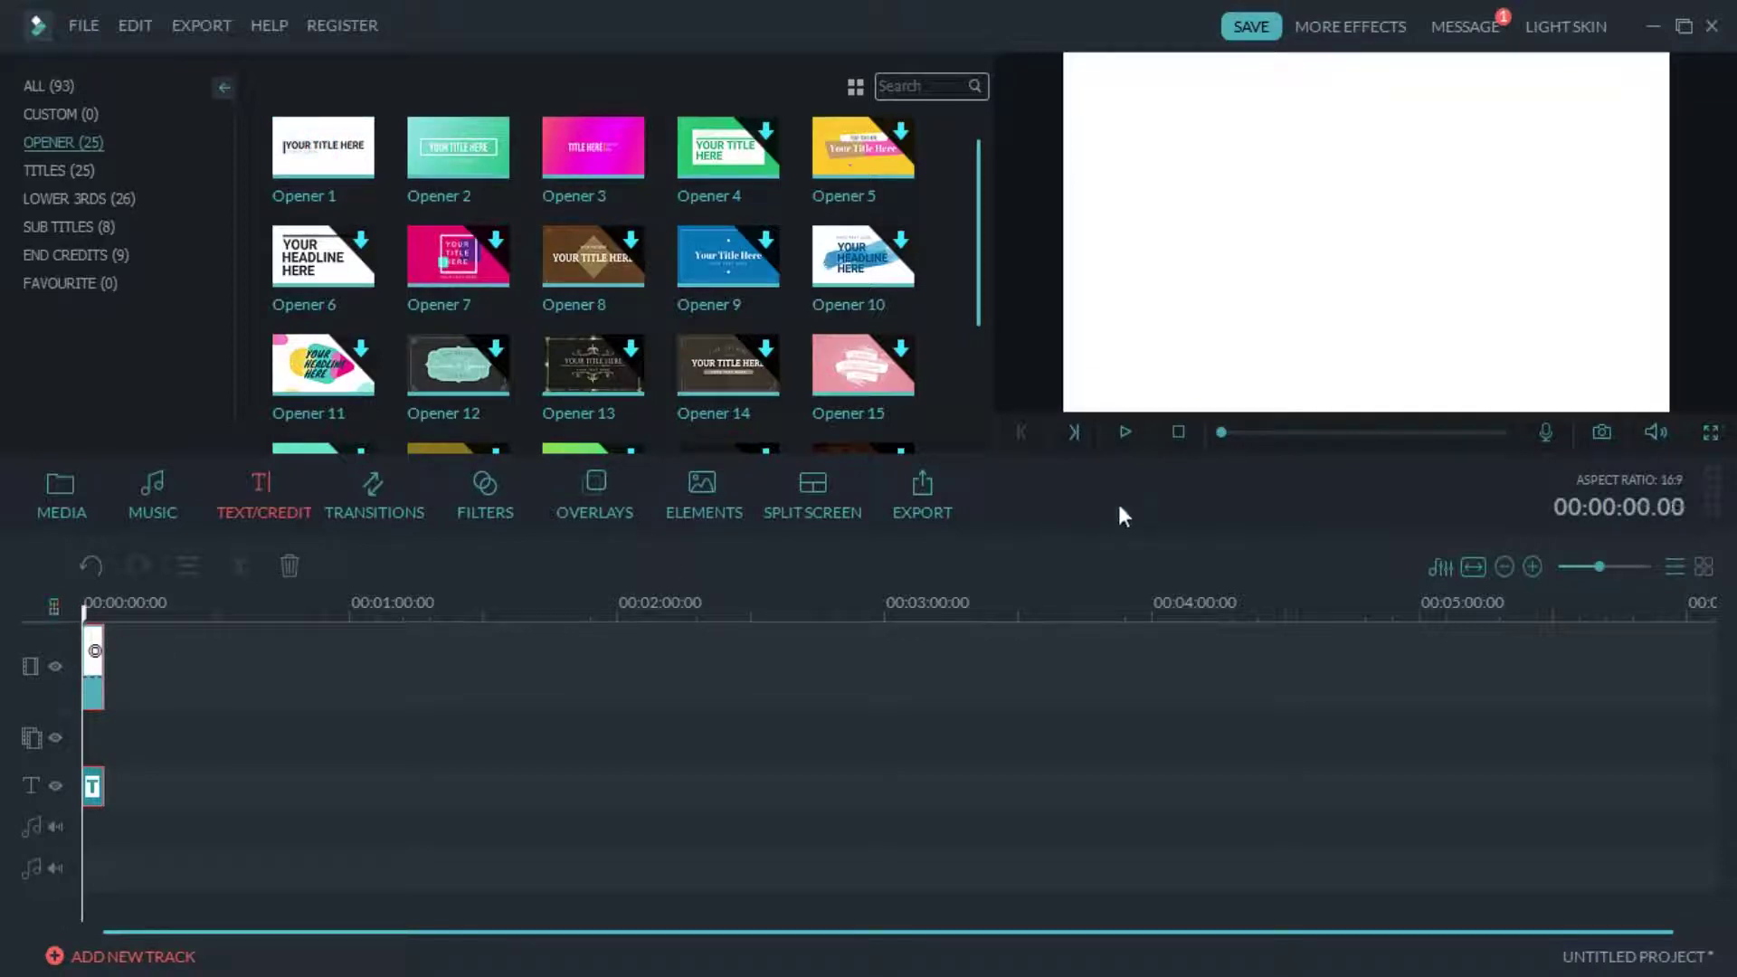
pyautogui.click(1123, 439)
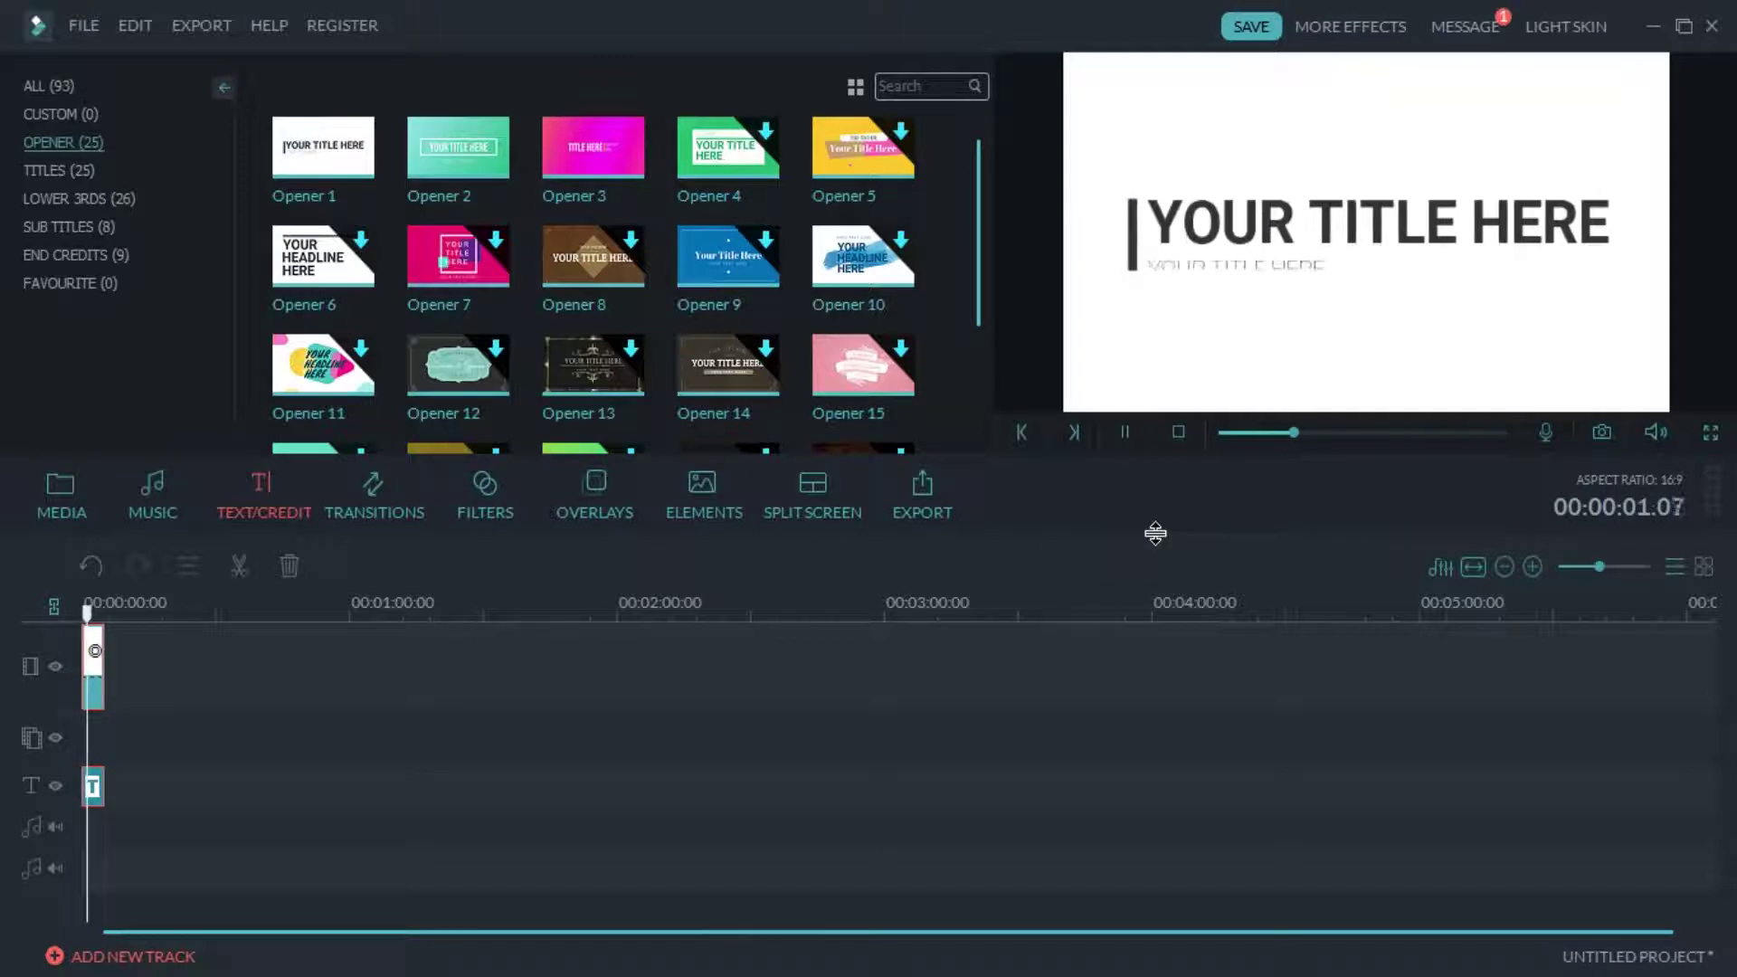
pyautogui.click(1122, 434)
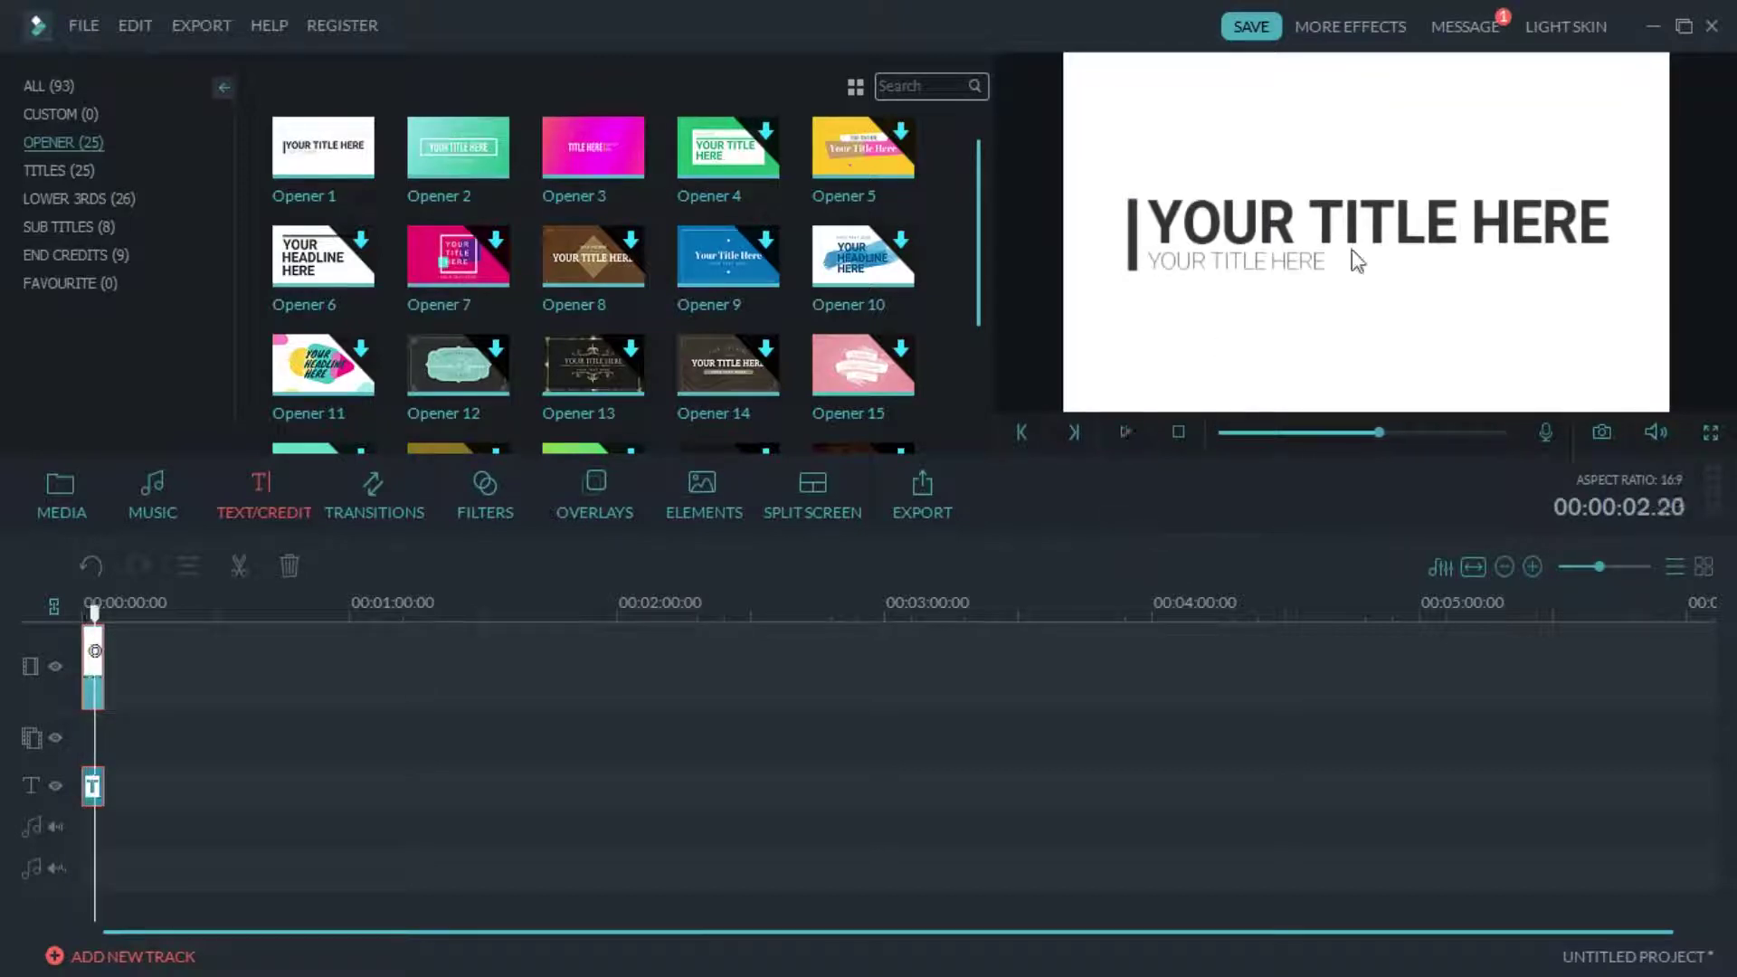
# Open the opener's text clip for editing and replace its main title with "NOOS INC."
pyautogui.click(95, 787)
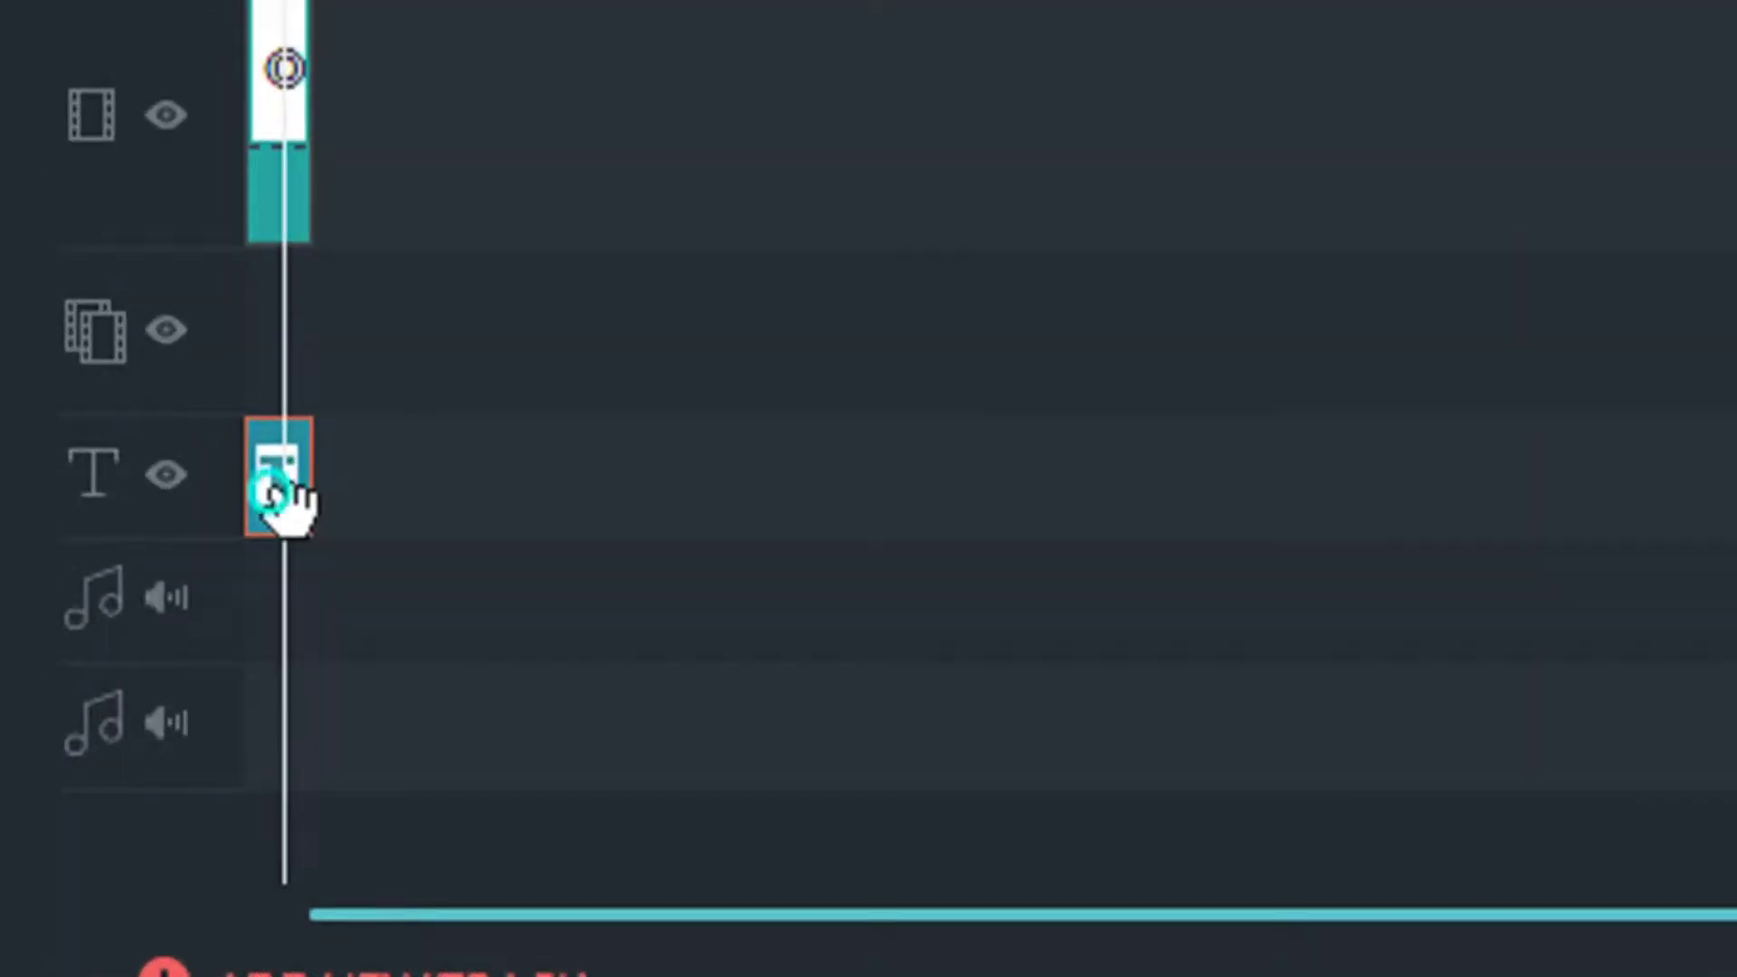
pyautogui.rightClick(95, 794)
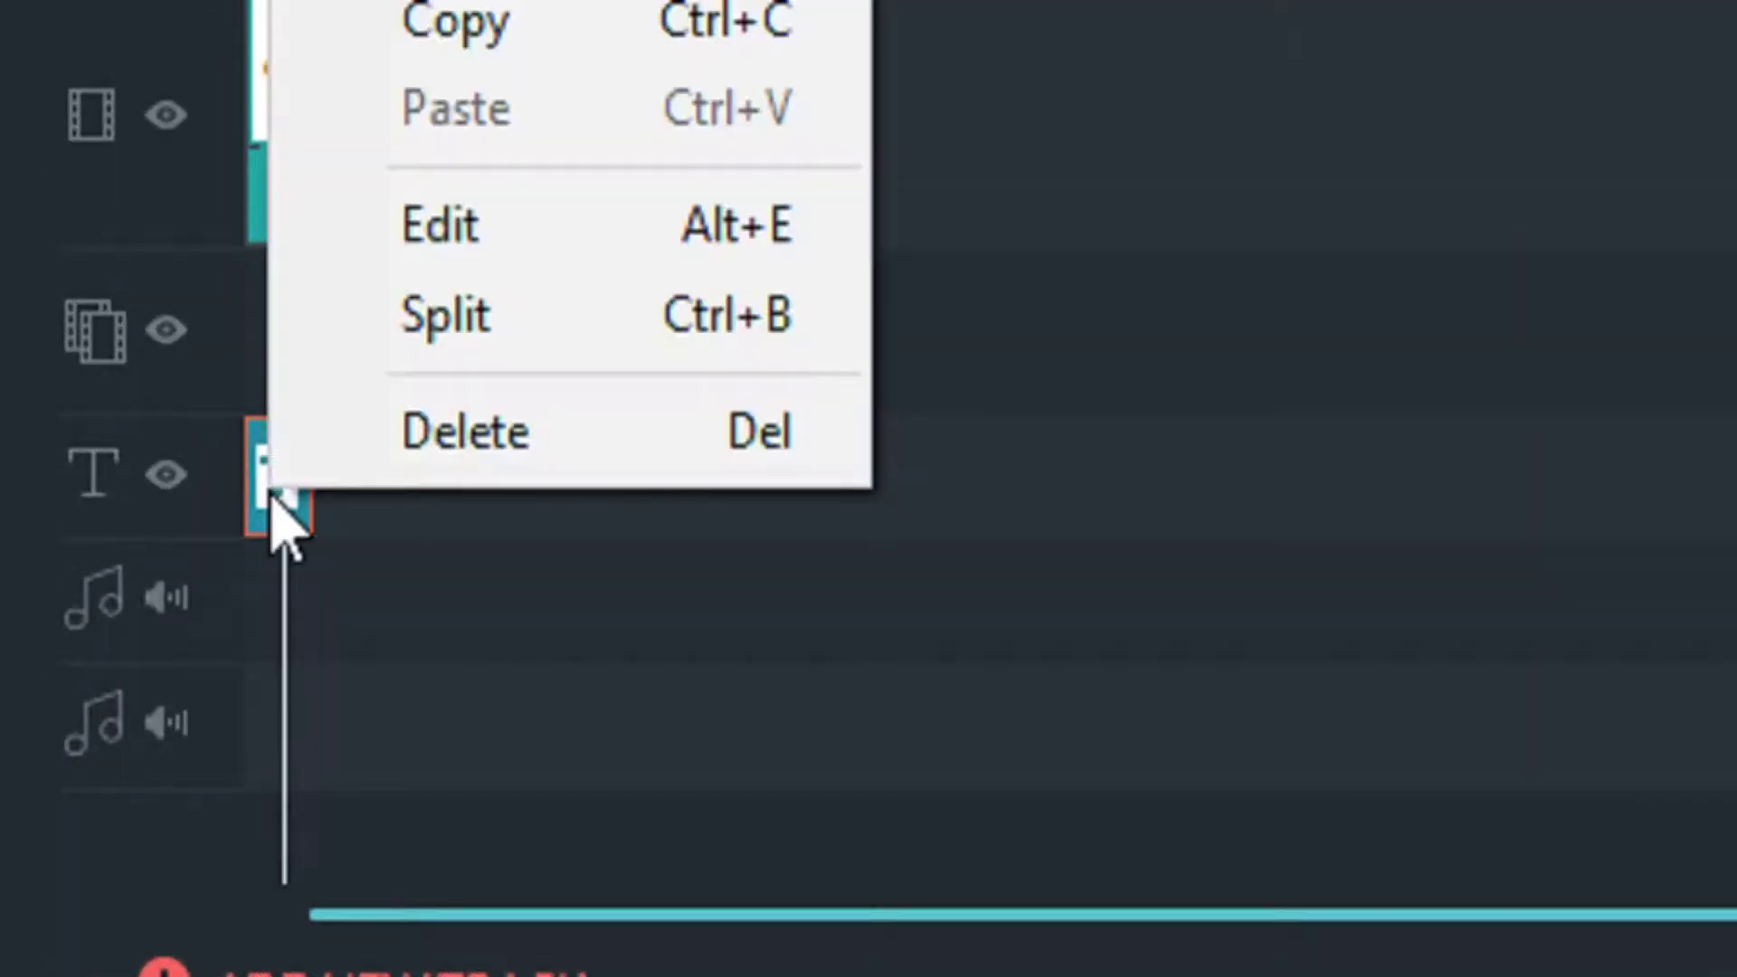
pyautogui.press('Escape')
pyautogui.rightClick(272, 488)
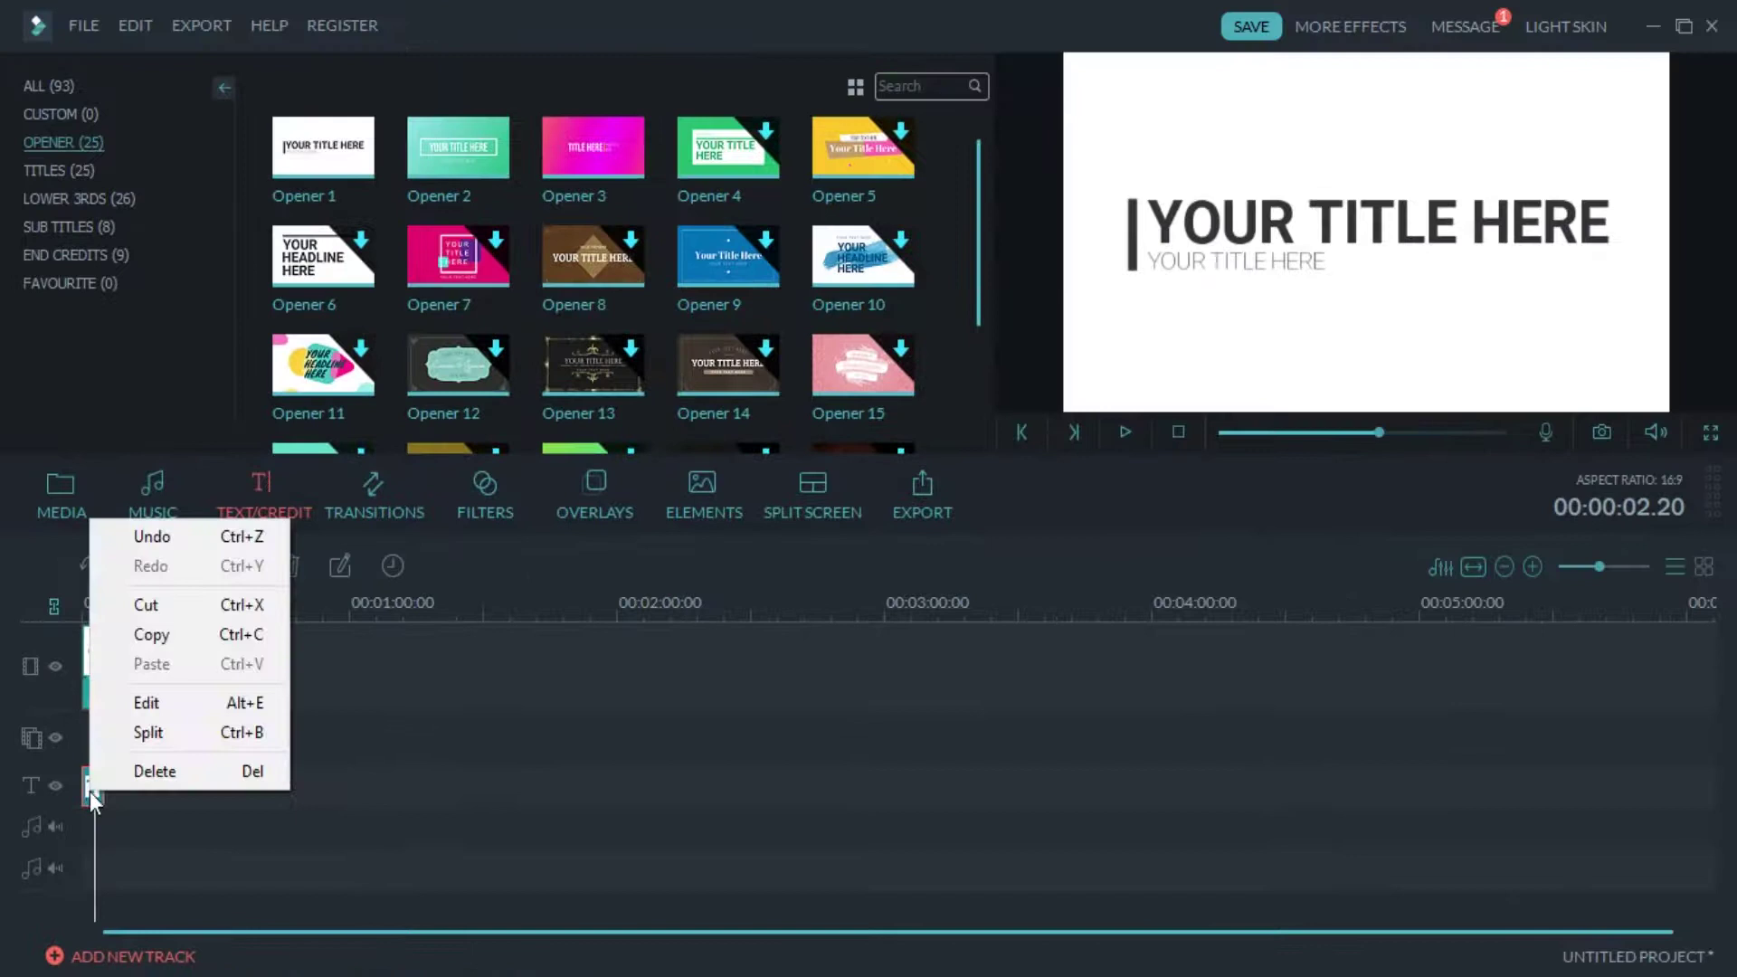
pyautogui.click(152, 711)
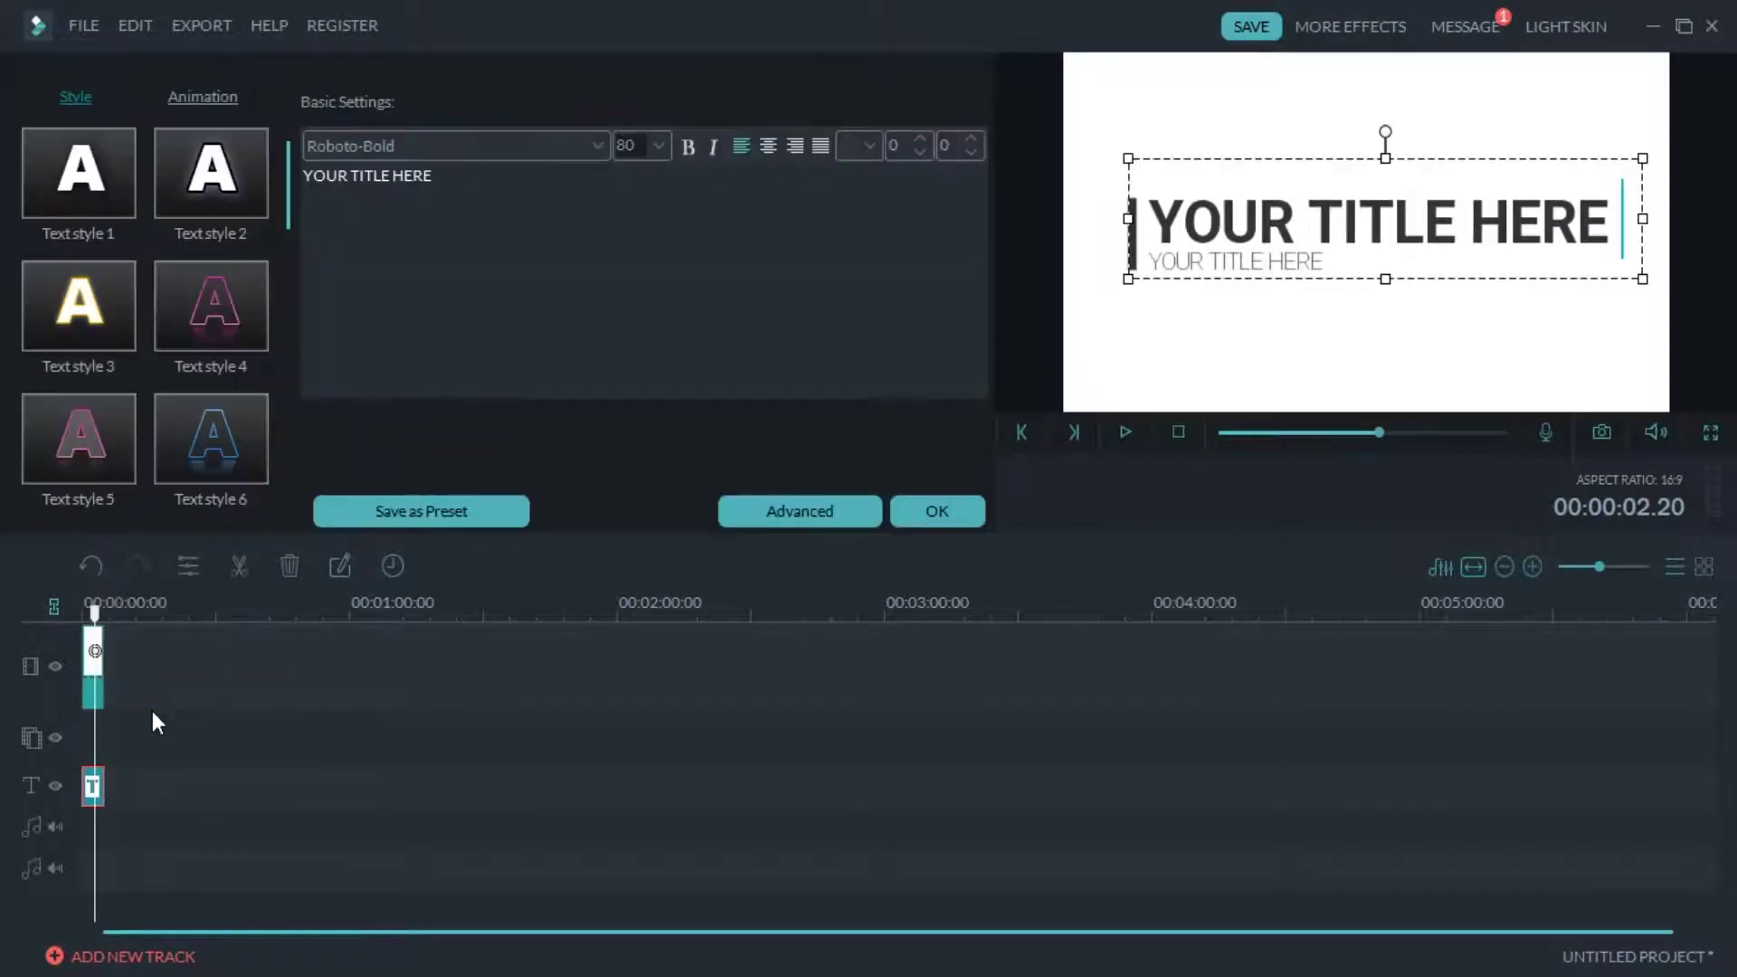
pyautogui.moveTo(492, 178); pyautogui.dragTo(302, 181)
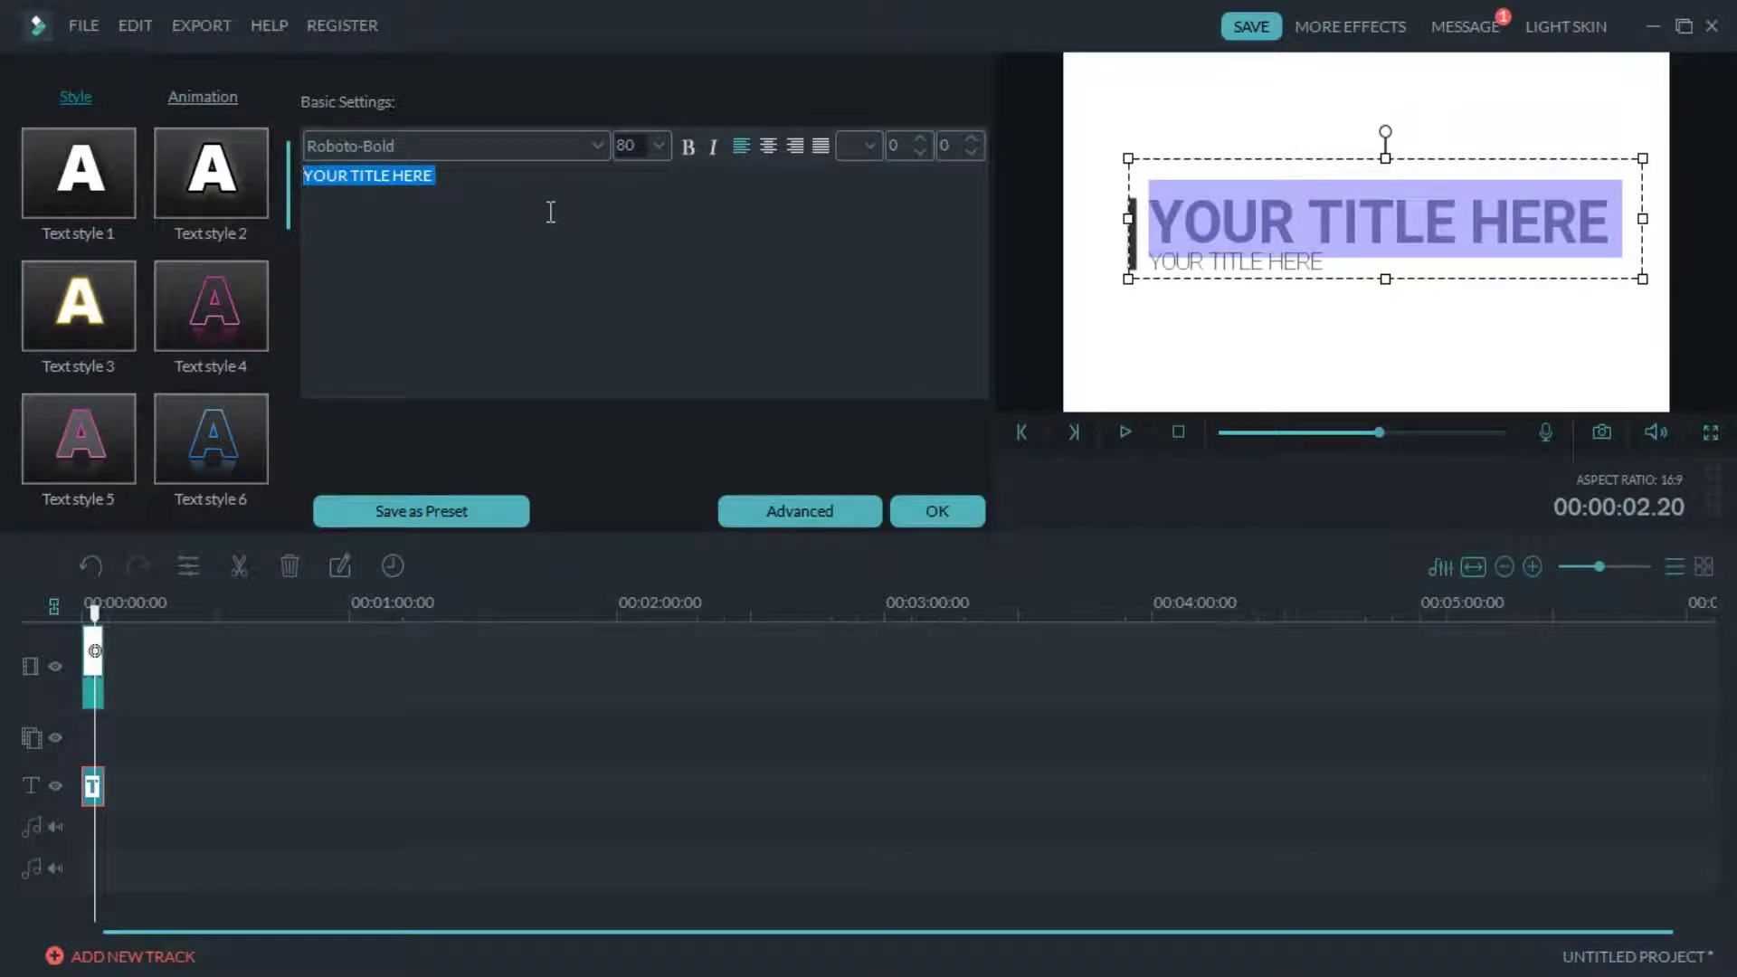
pyautogui.write('N')
pyautogui.press('BackSpace')
pyautogui.write('NOOS')
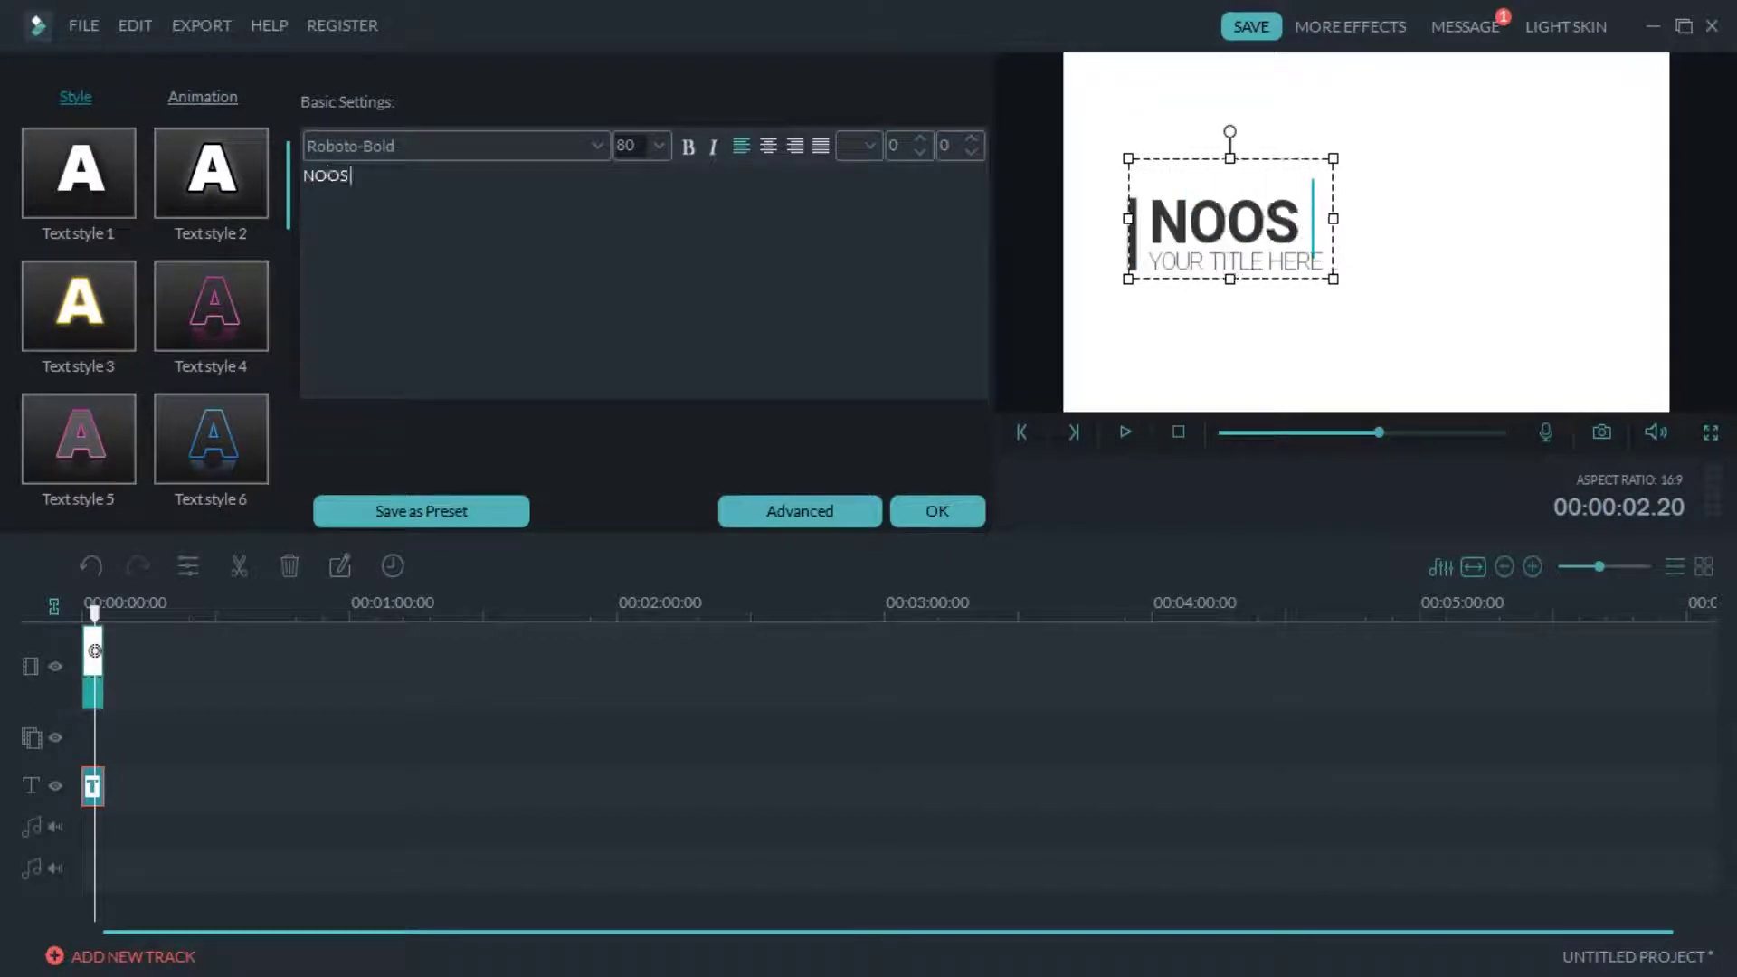
pyautogui.write(' INC')
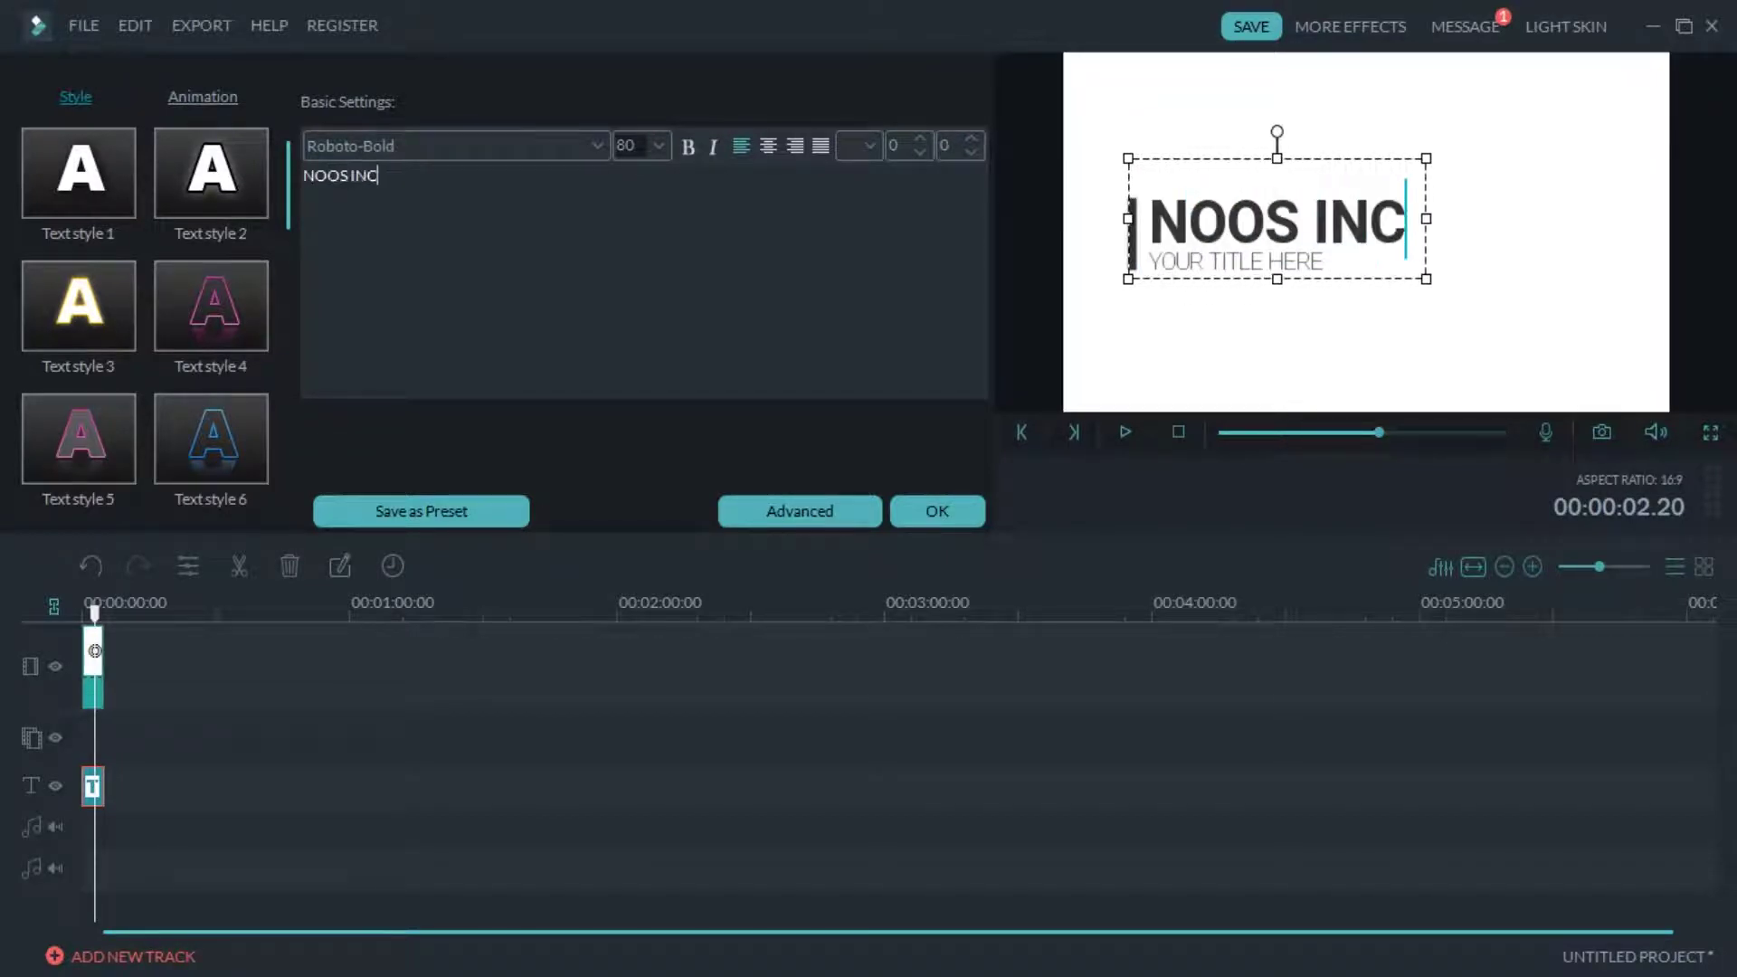
pyautogui.write('.')
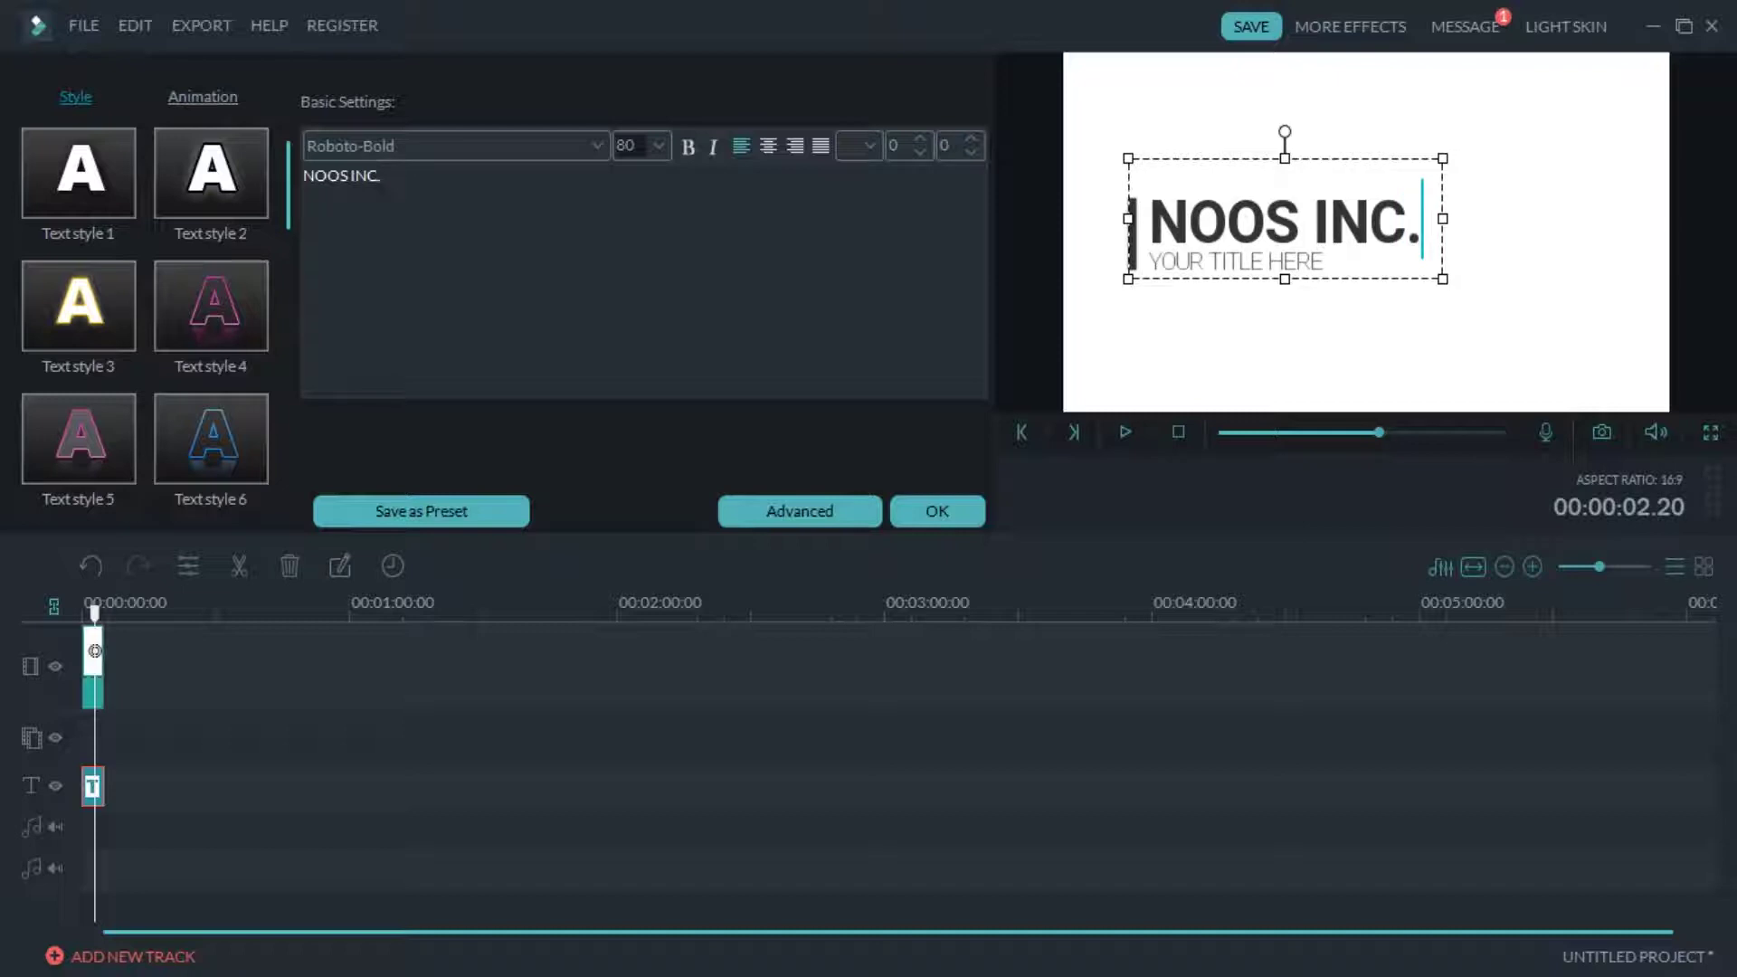
# Replace the smaller line under the main title with "WELCOME TO MY CHANNEL" and apply the text edits
pyautogui.click(1210, 267)
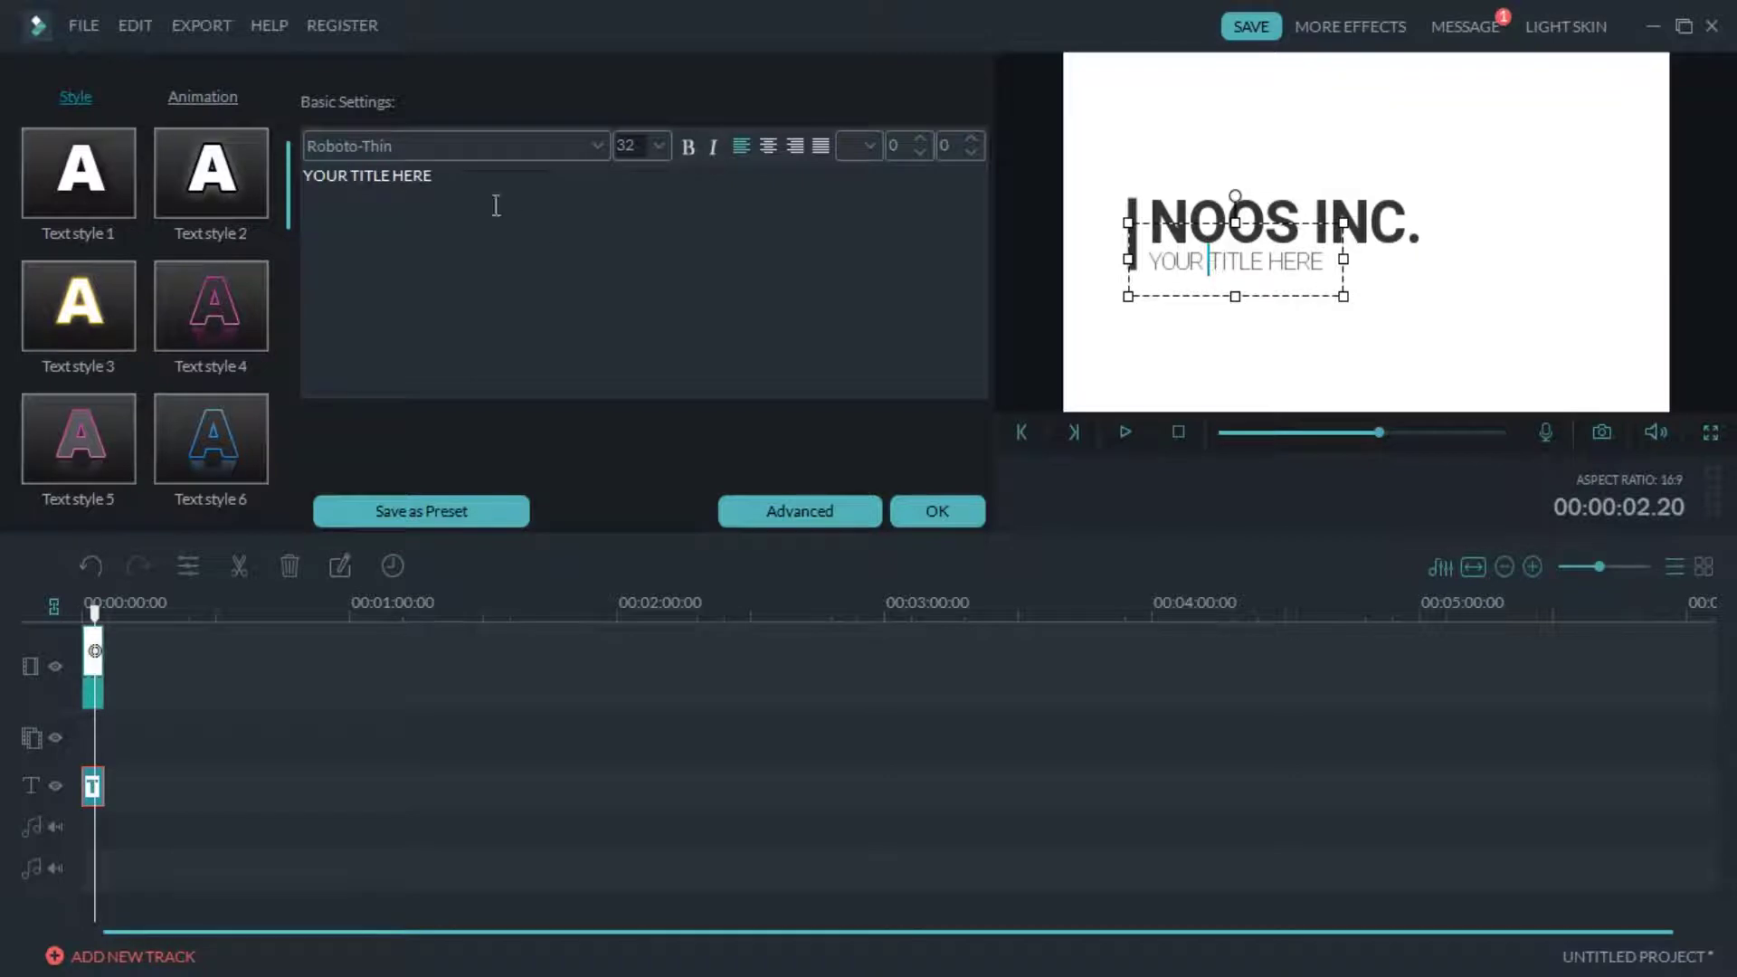
pyautogui.tripleClick(546, 174)
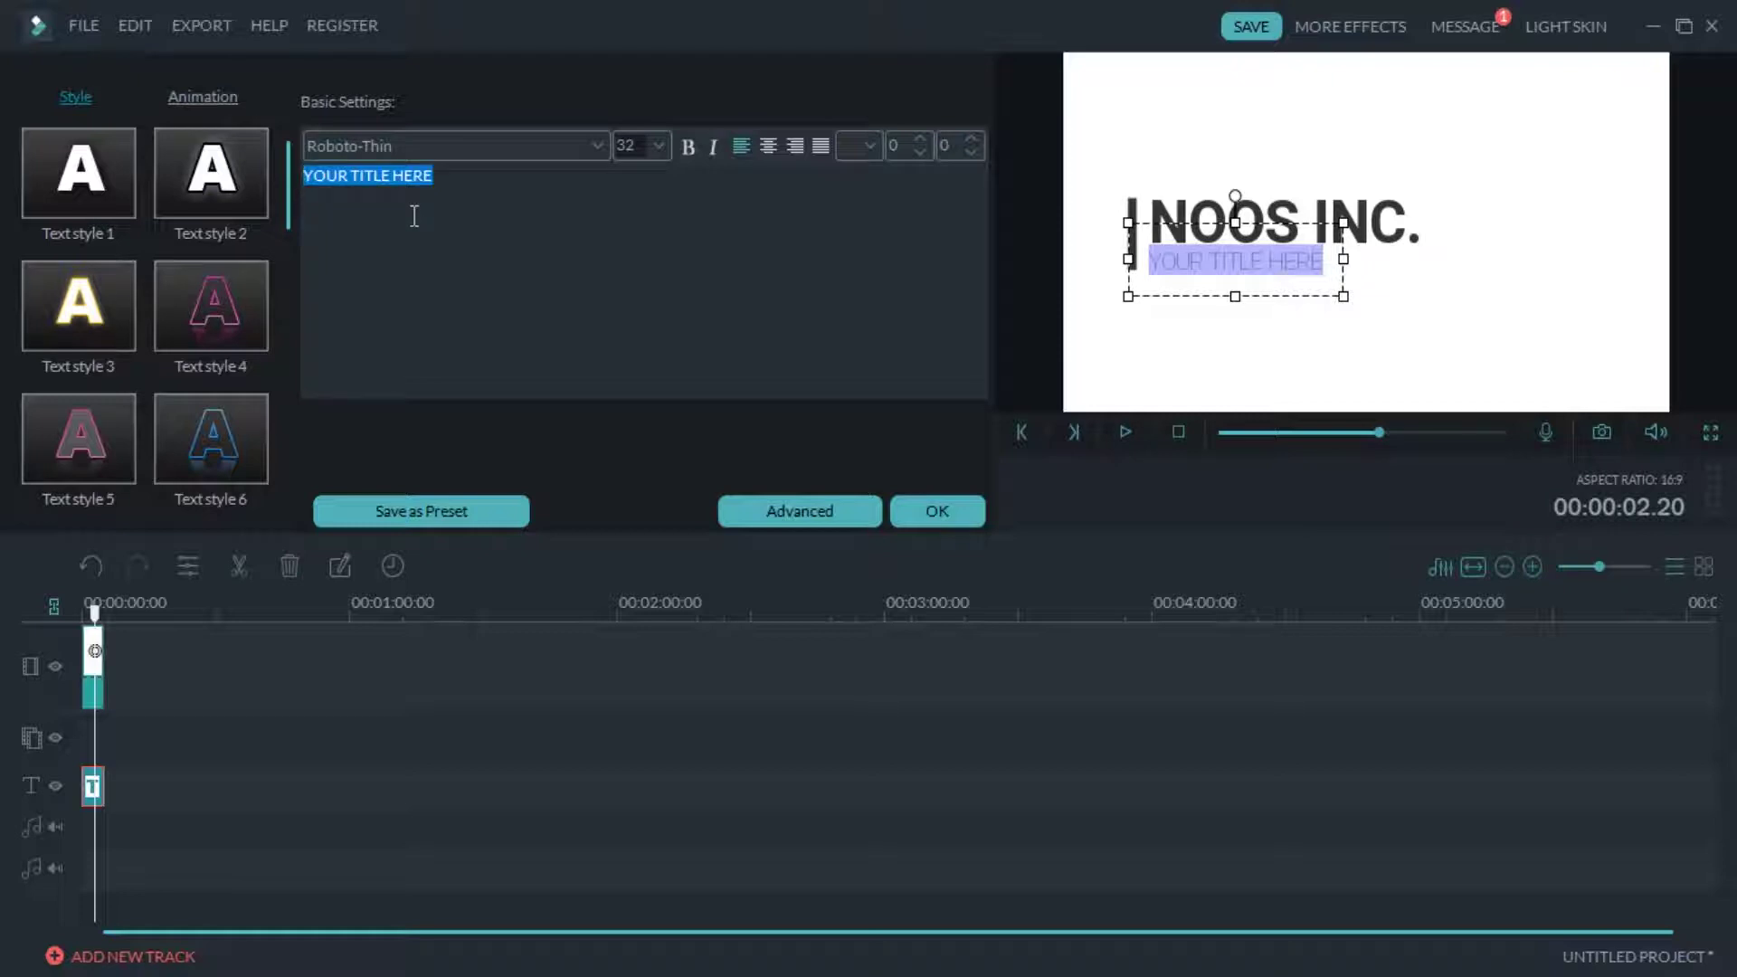
pyautogui.write('WELCOME')
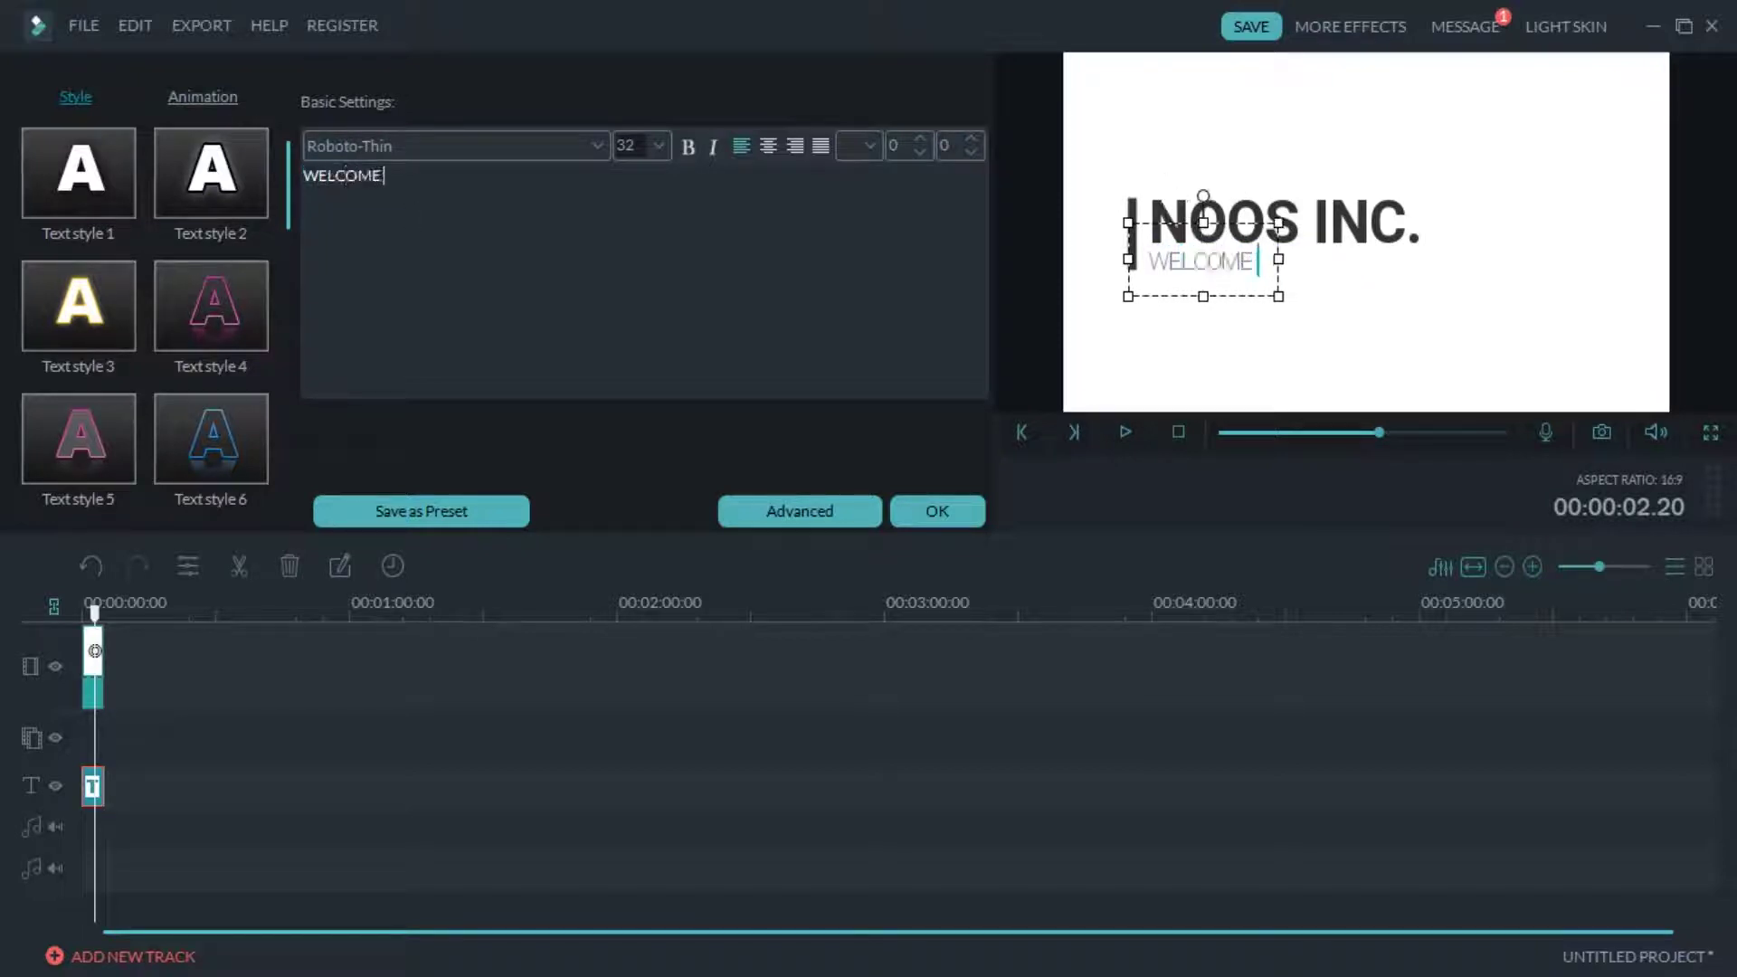
pyautogui.write(' TO MY')
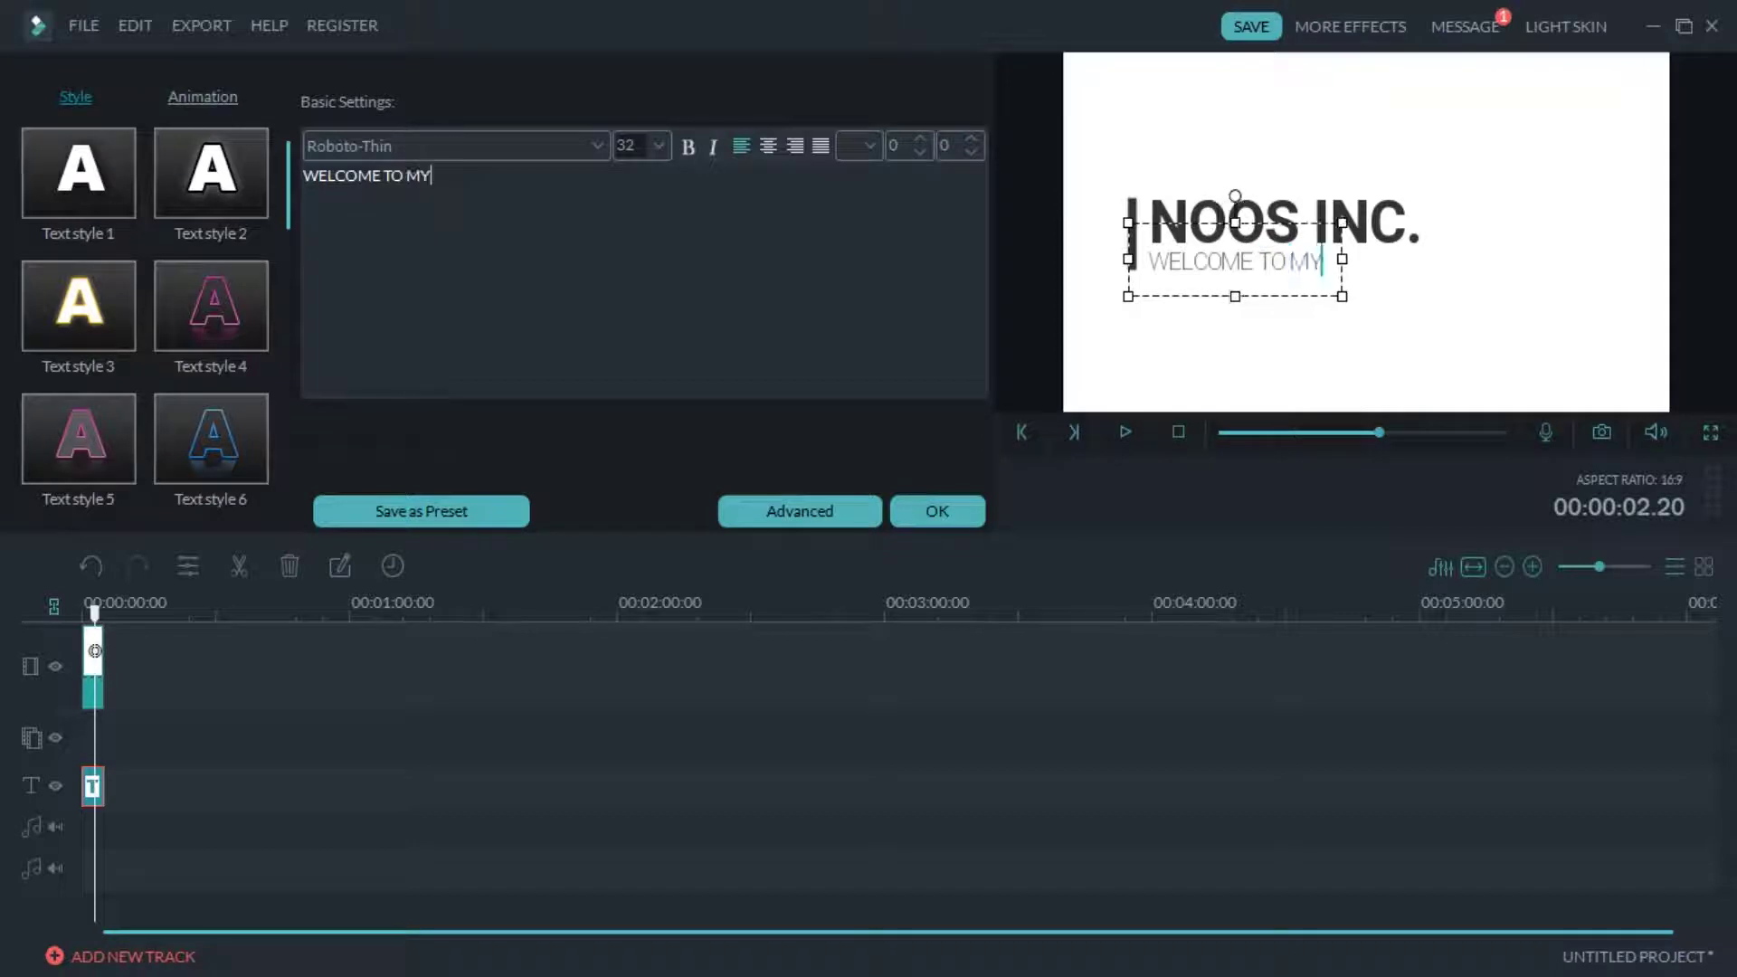
pyautogui.write(' CHANNEL')
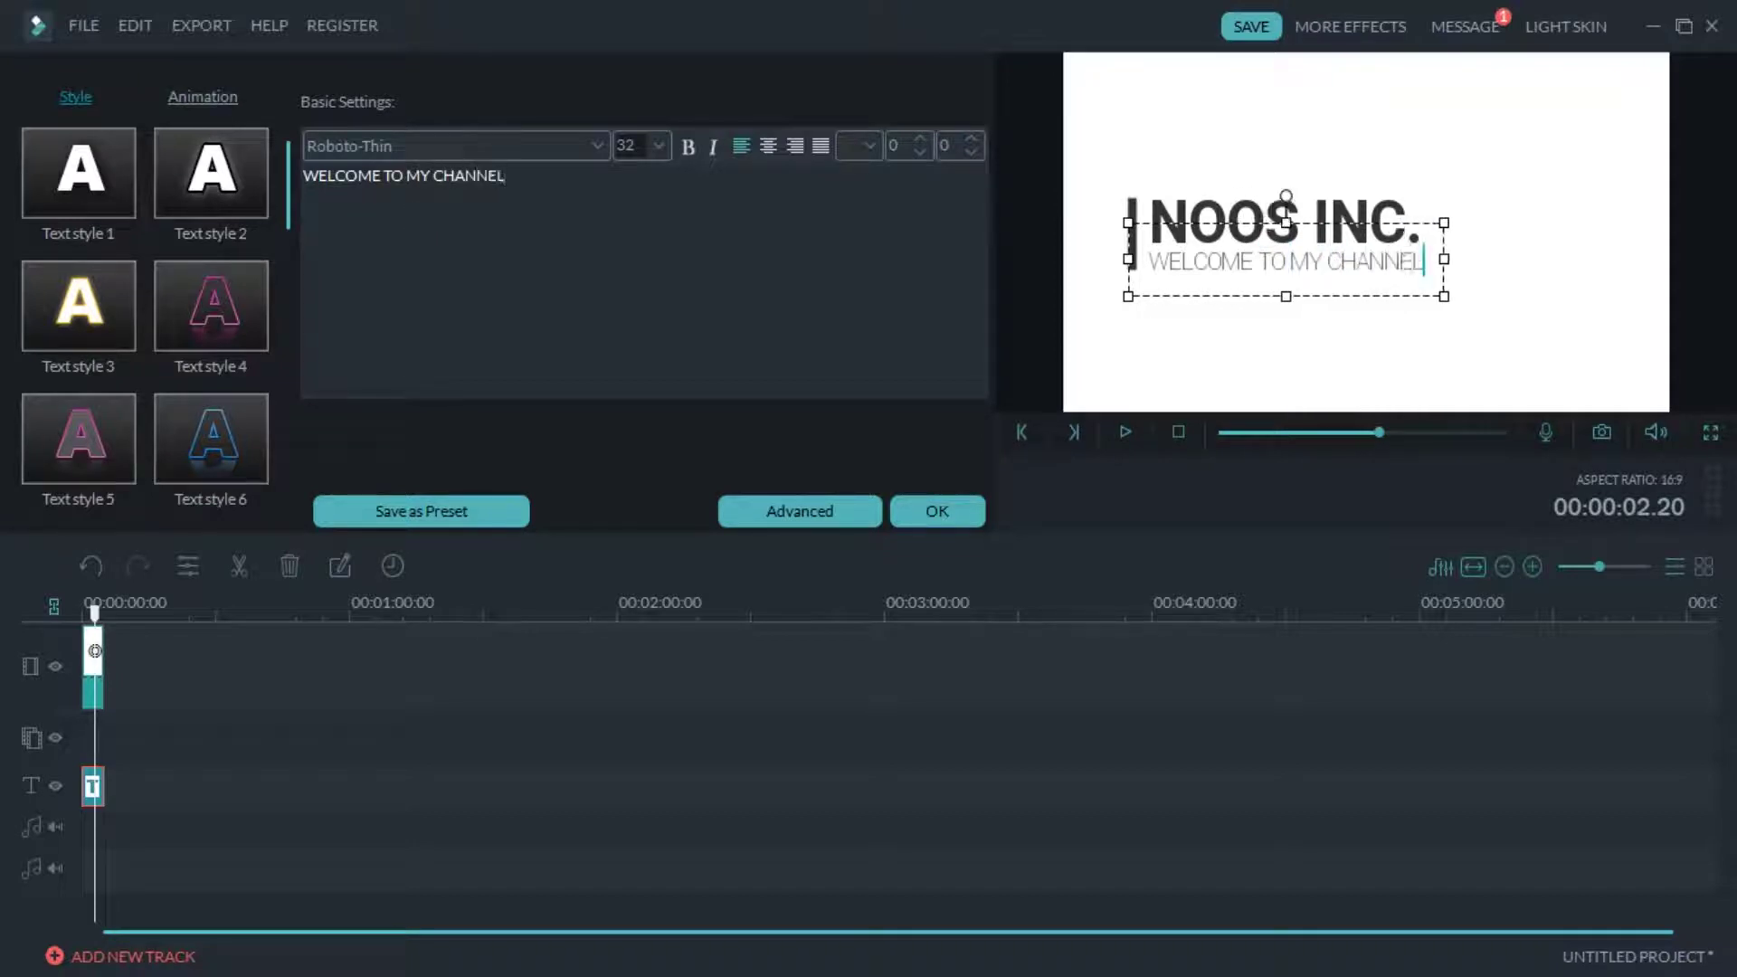
pyautogui.click(942, 508)
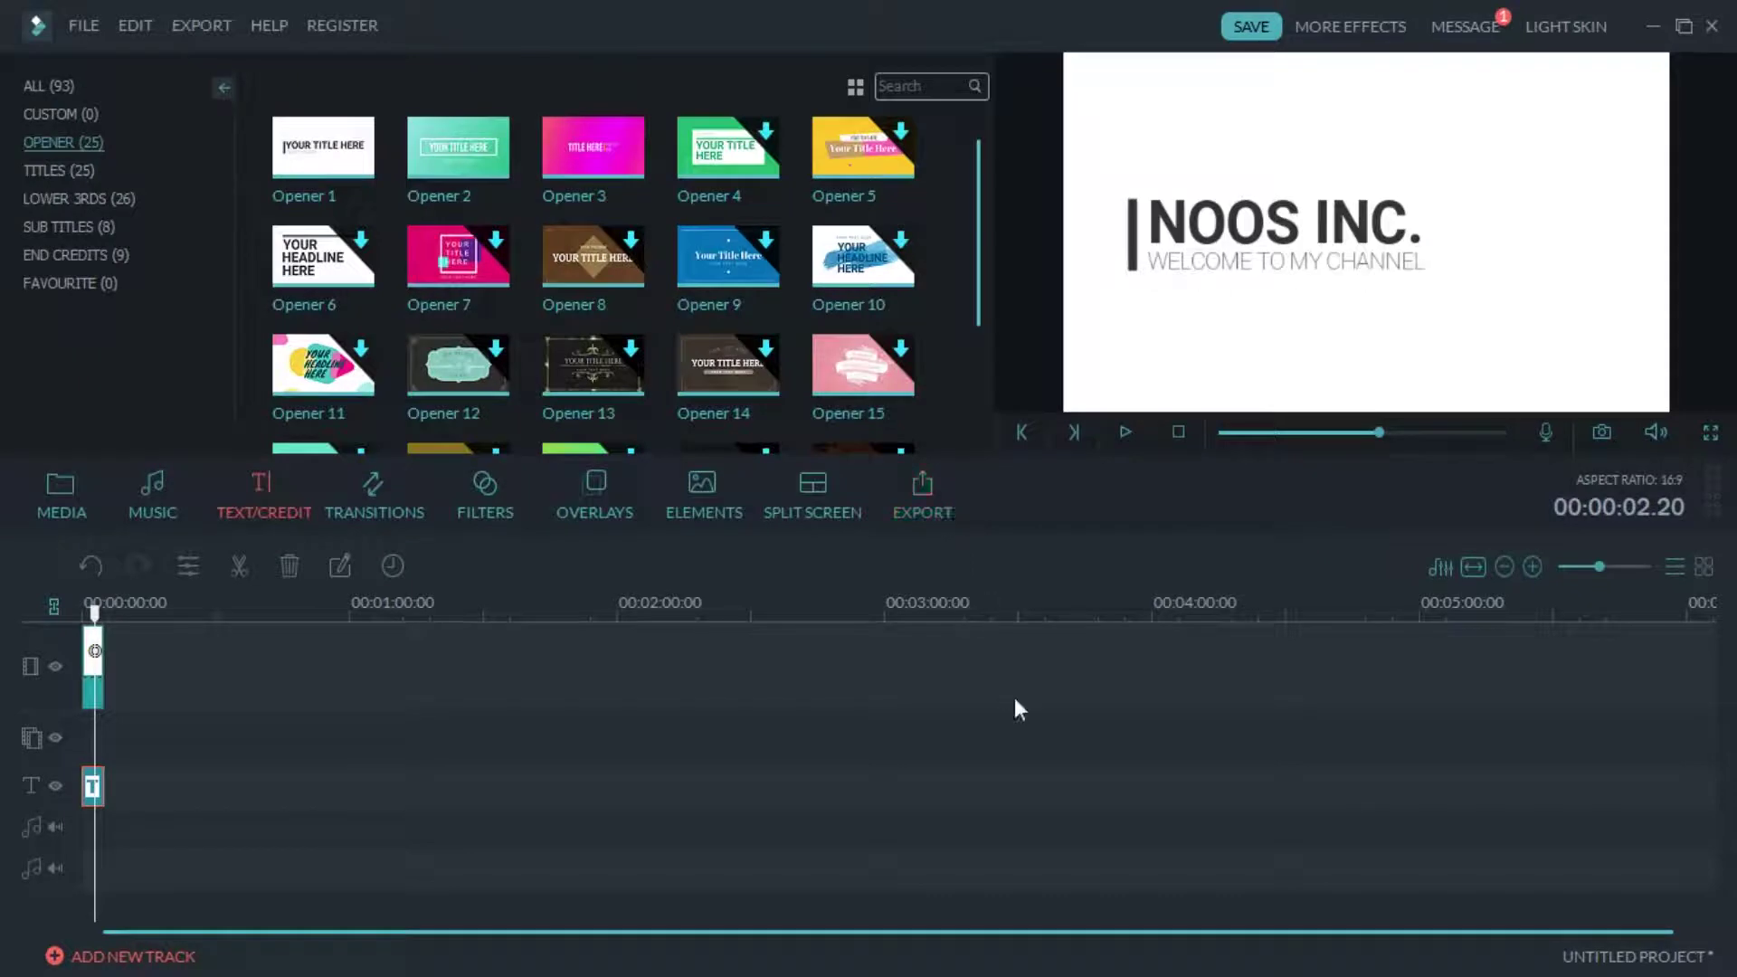
# Add Opener 2 directly after the first opener and play it until its title text shows, pausing there
pyautogui.moveTo(460, 154)
pyautogui.click(460, 154)
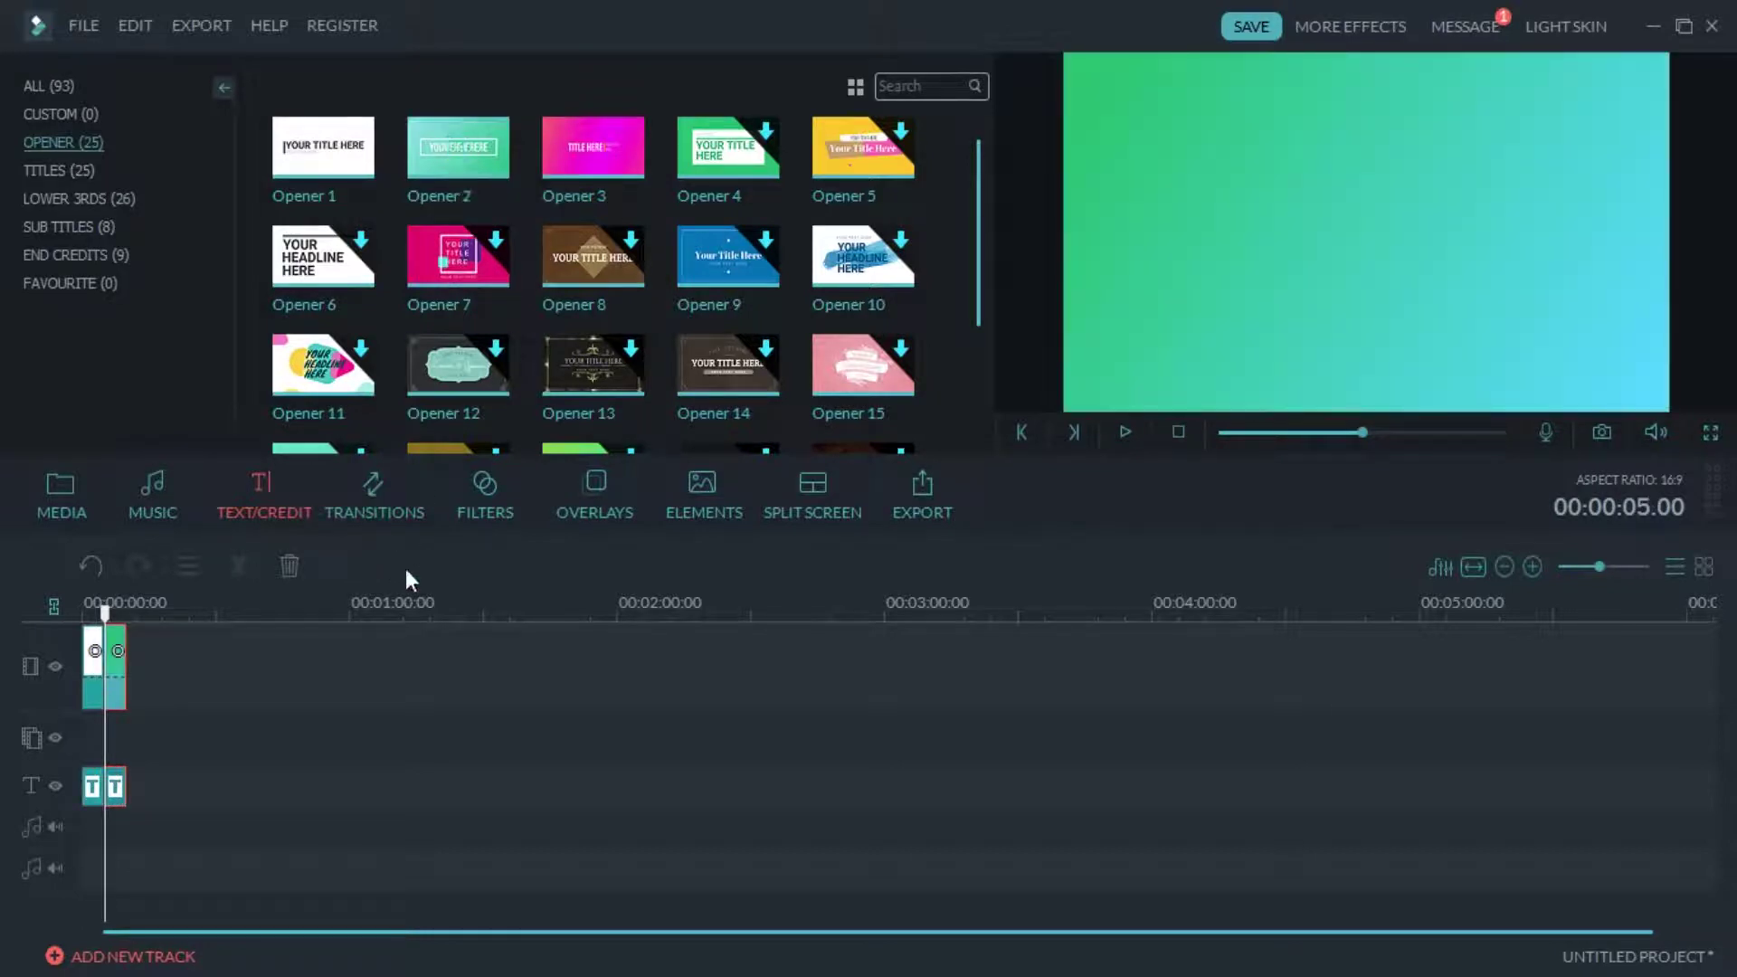
pyautogui.click(1131, 430)
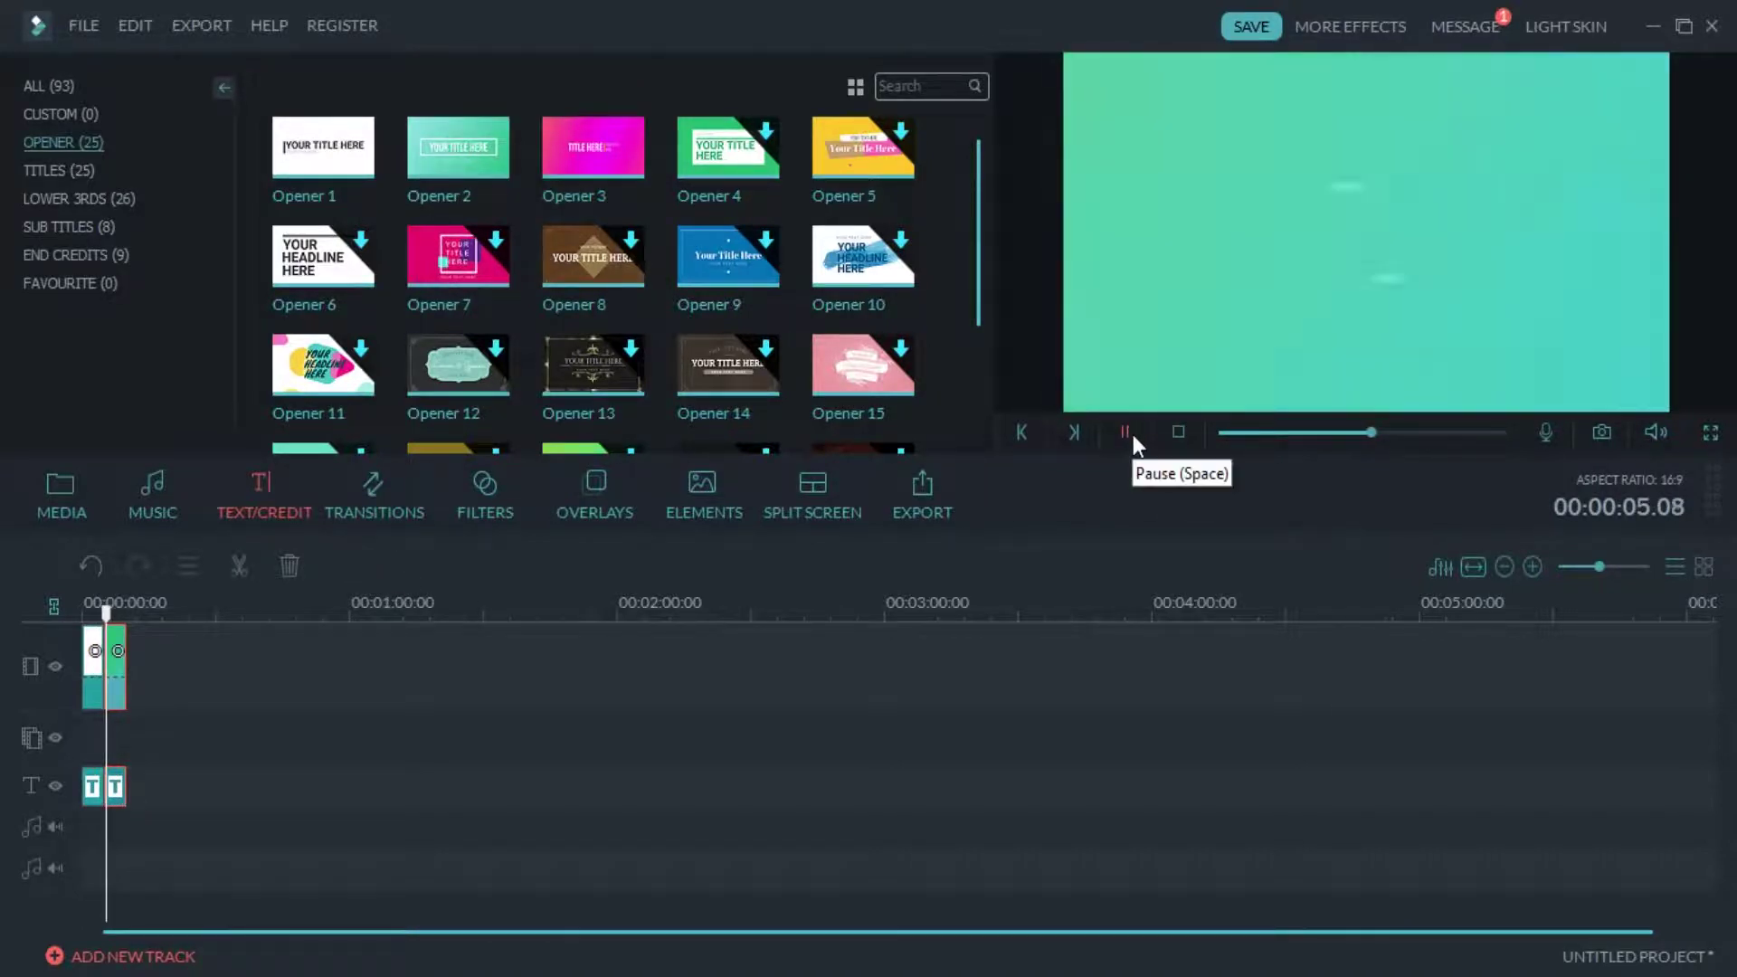
pyautogui.click(1125, 434)
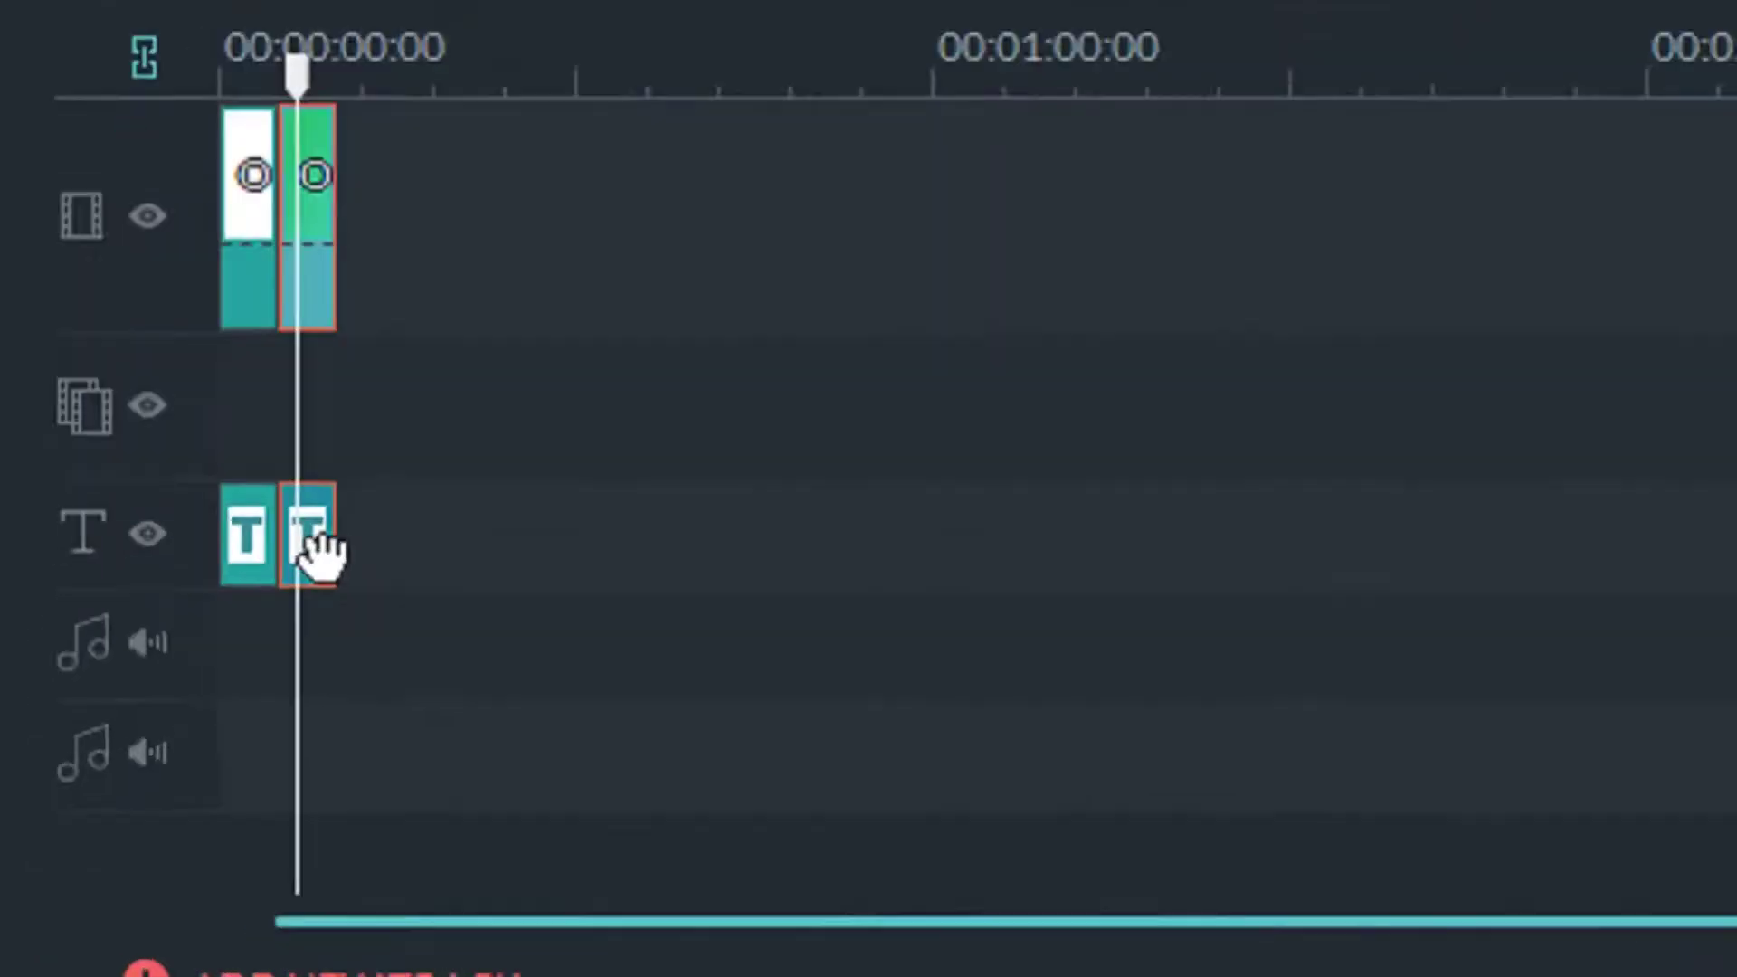
# Open the second opener's text clip for editing and bring up its main title in the advanced text editor
pyautogui.click(355, 484)
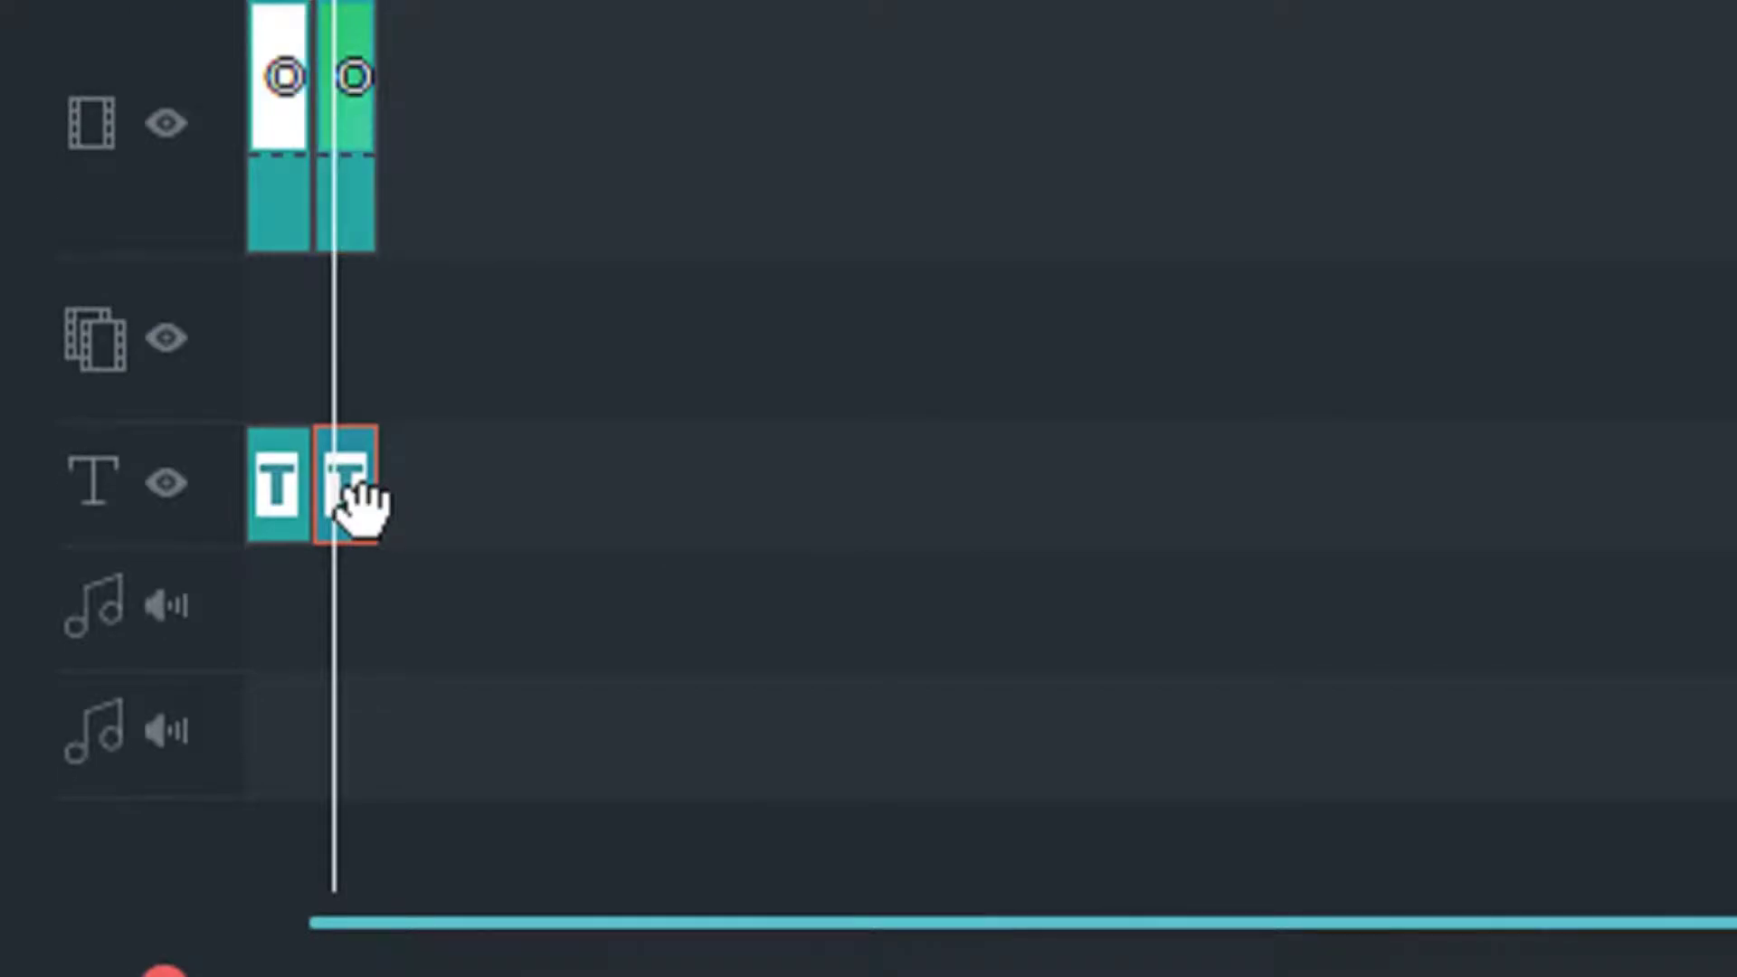
pyautogui.rightClick(342, 493)
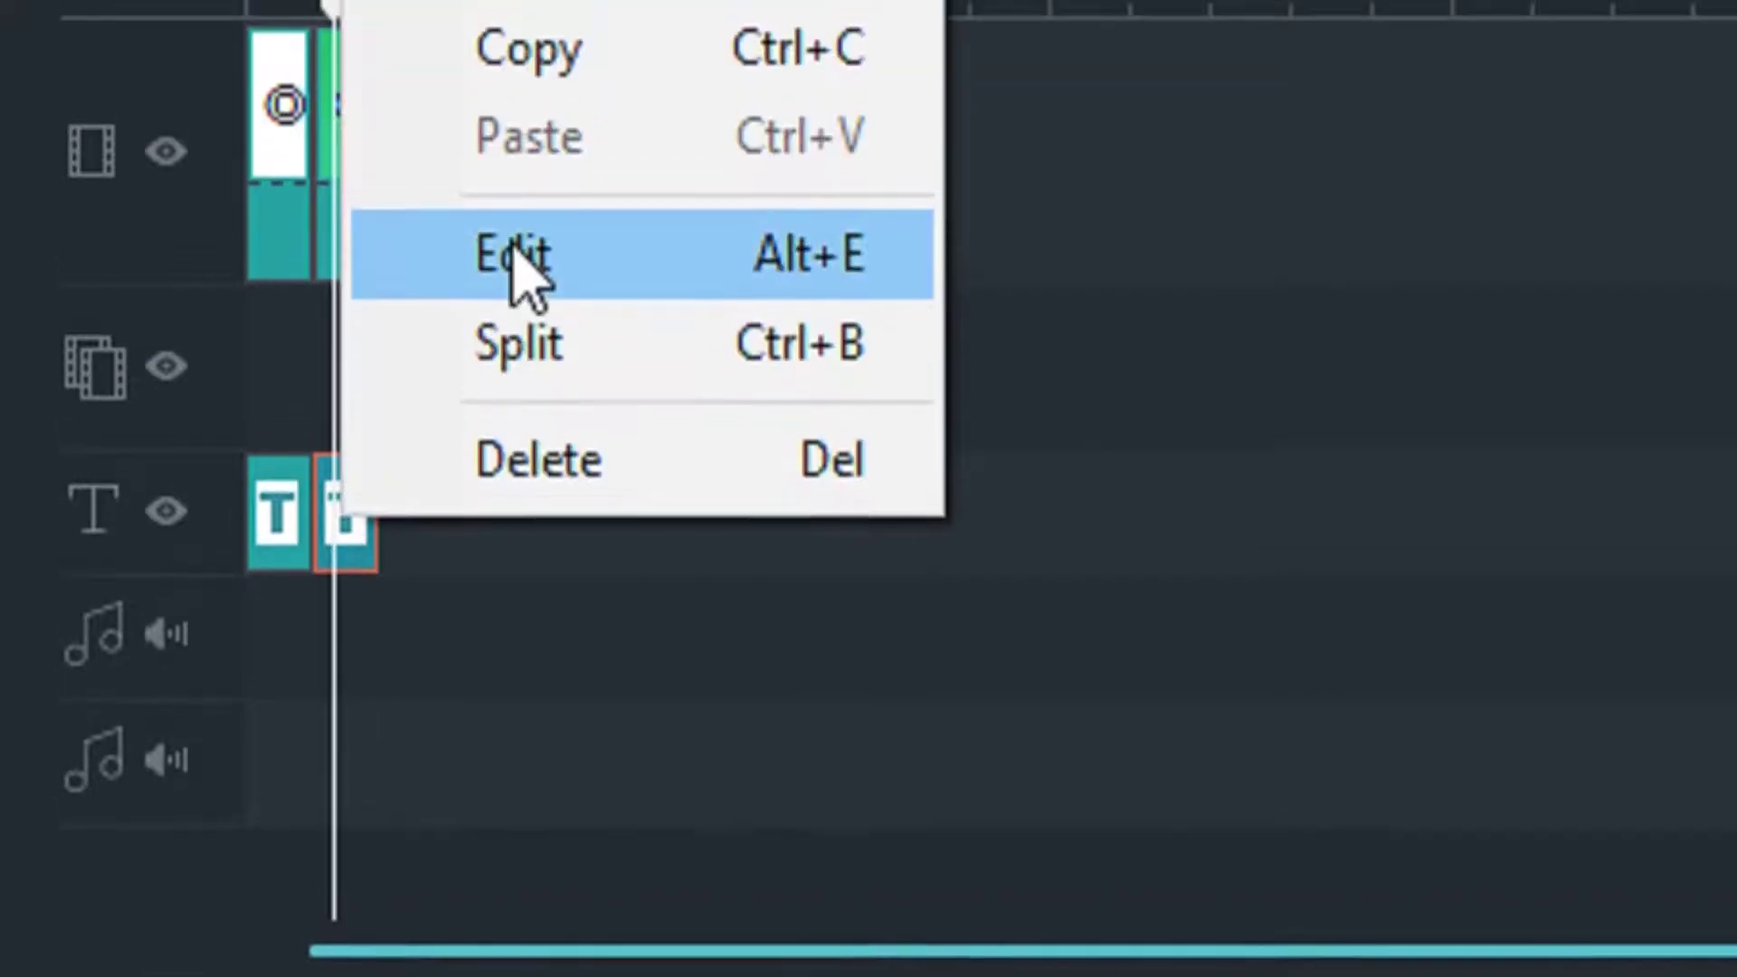
pyautogui.click(513, 225)
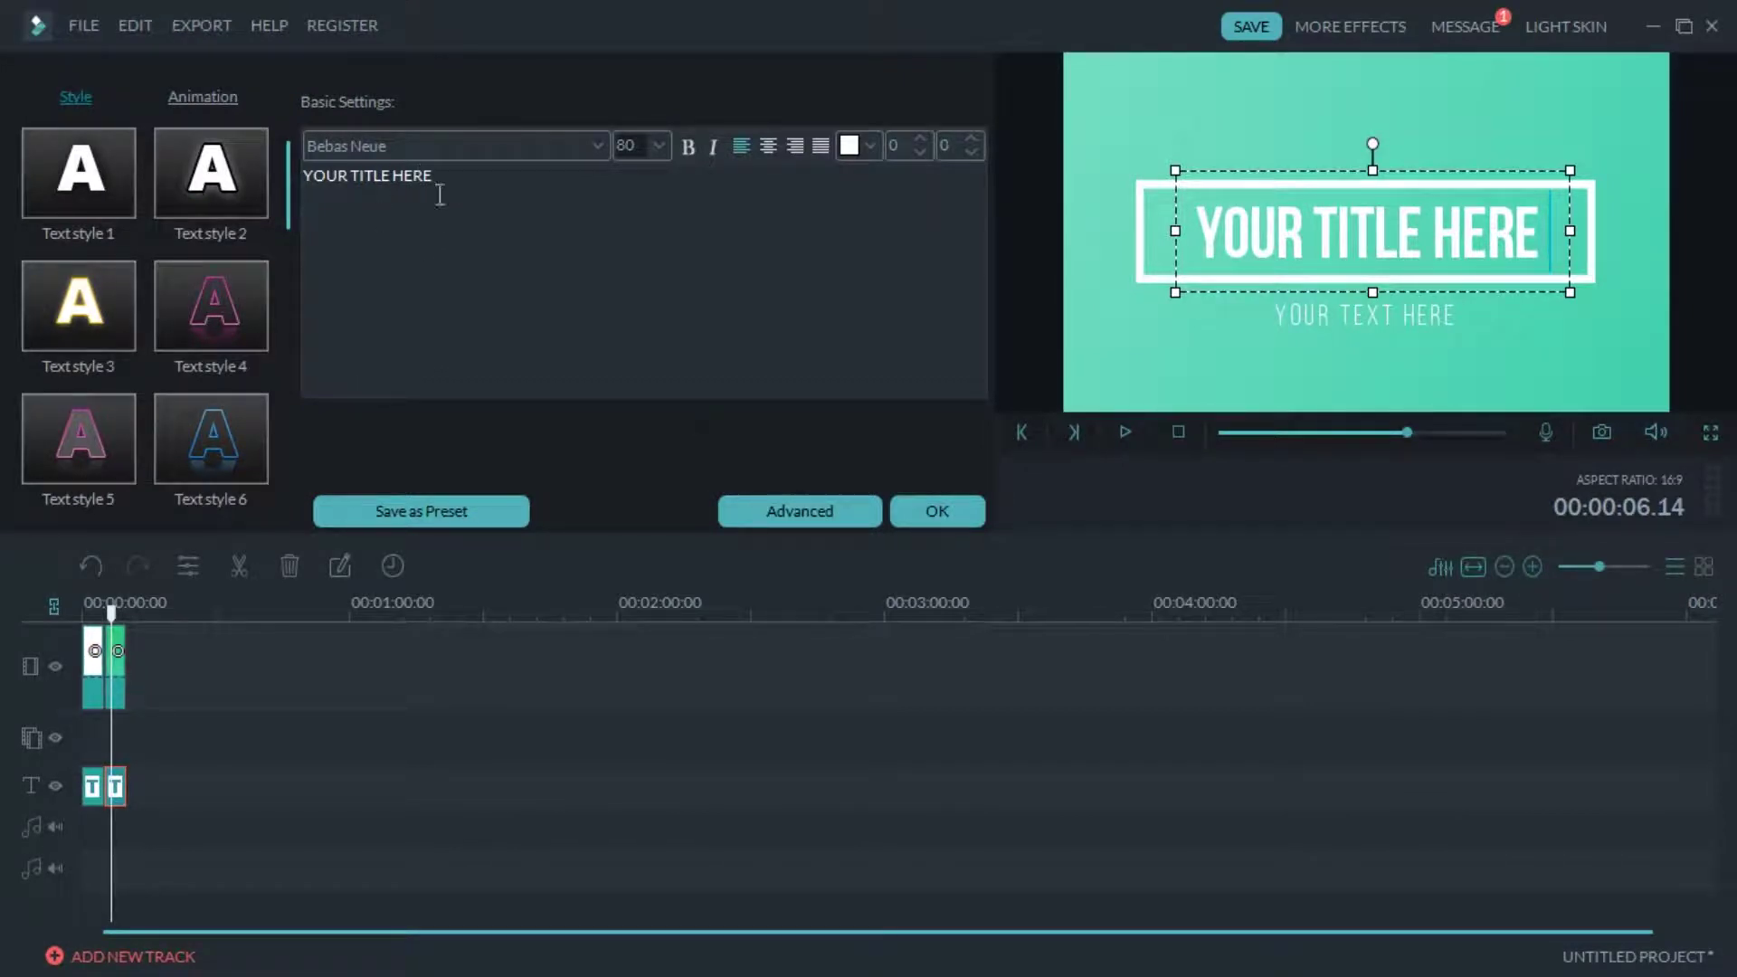
pyautogui.moveTo(527, 179); pyautogui.dragTo(303, 176)
pyautogui.click(632, 259)
pyautogui.click(808, 512)
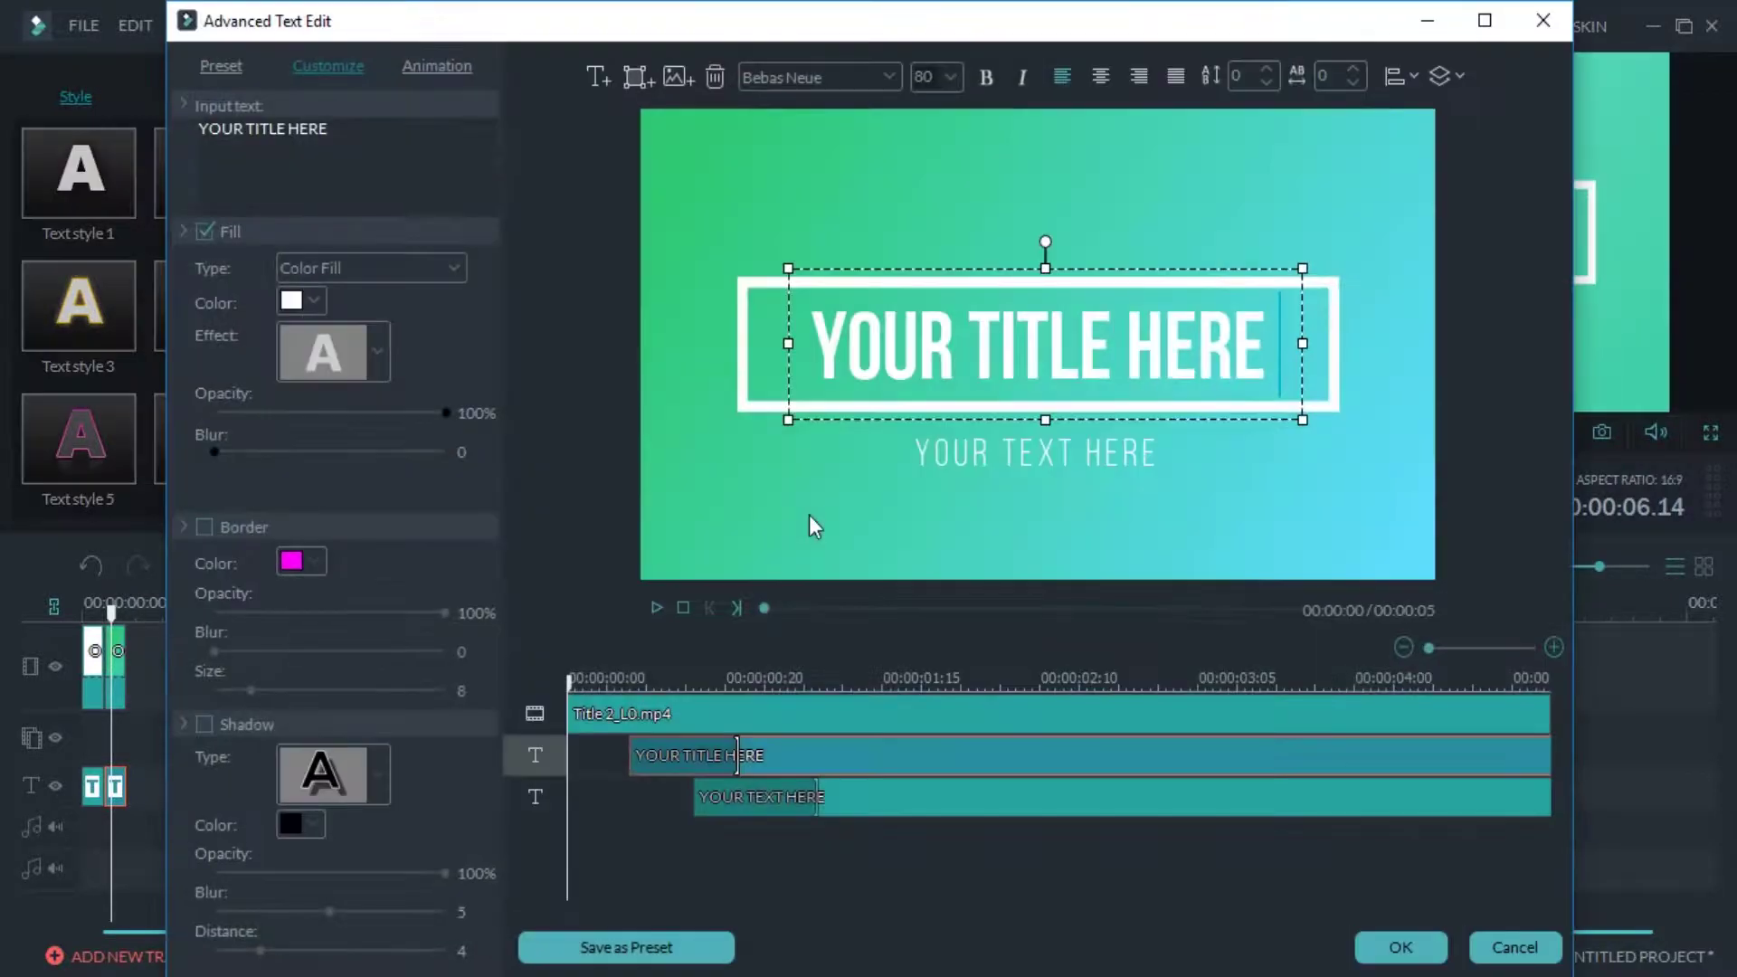
pyautogui.moveTo(610, 26); pyautogui.dragTo(668, 32)
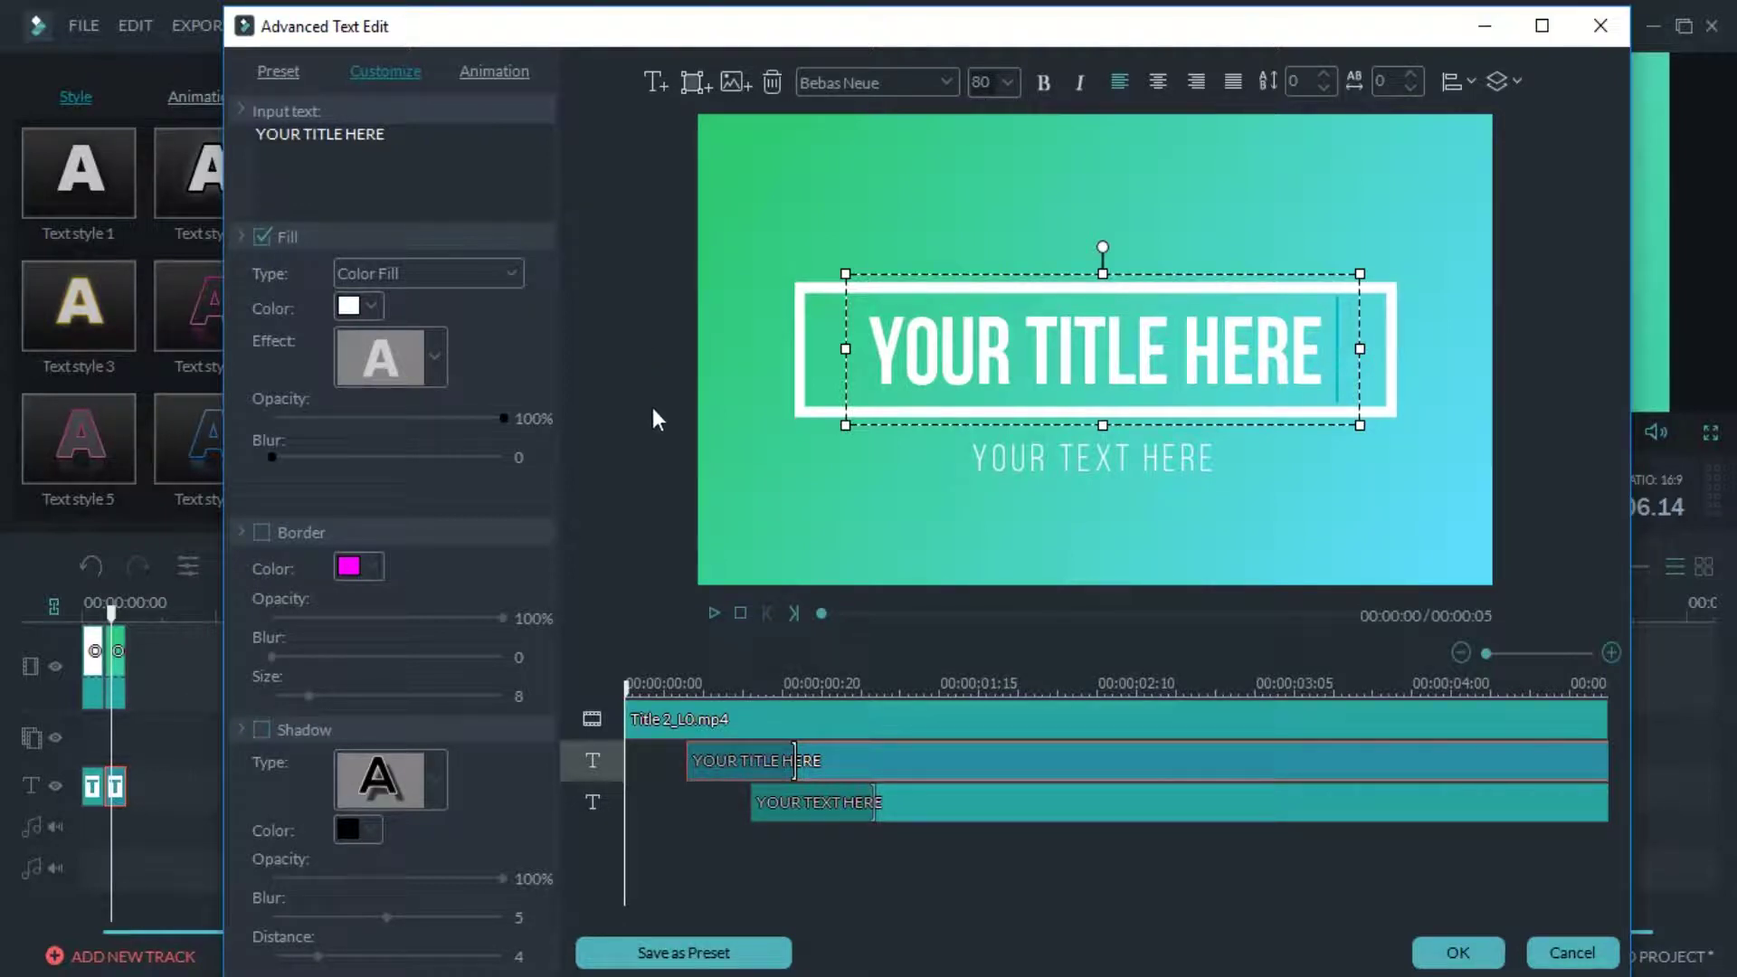
pyautogui.moveTo(517, 31); pyautogui.dragTo(613, 536)
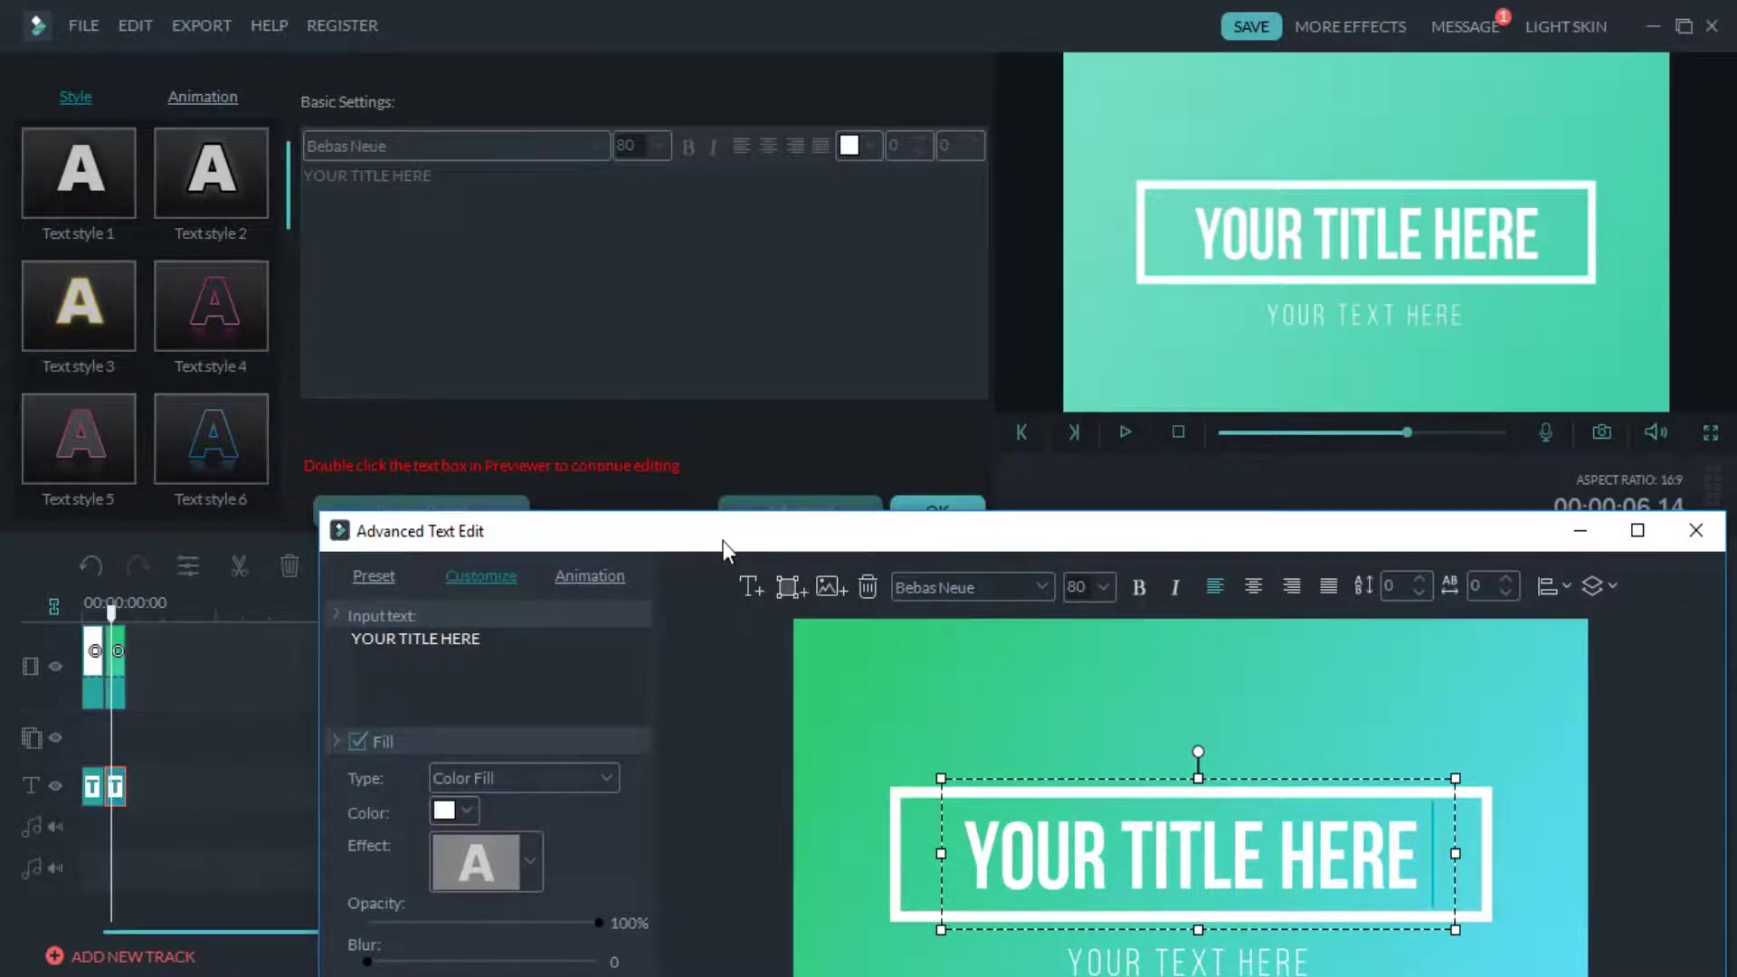
pyautogui.moveTo(720, 541); pyautogui.dragTo(683, 497)
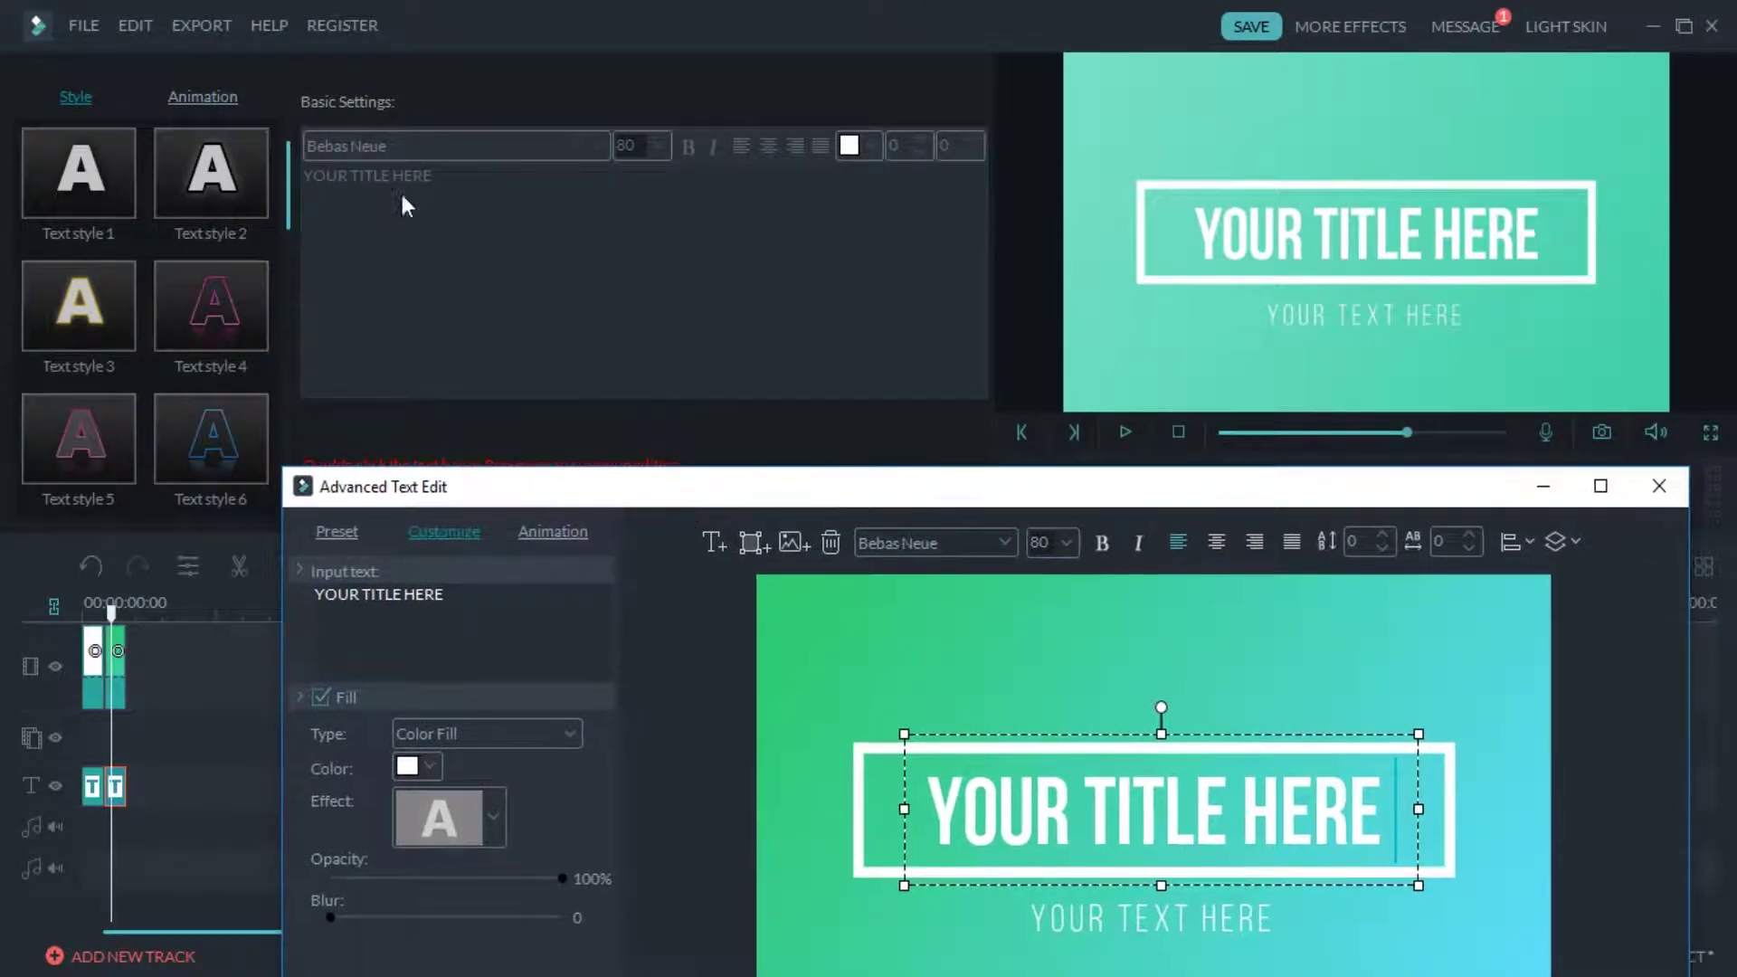
pyautogui.moveTo(812, 485); pyautogui.dragTo(688, 79)
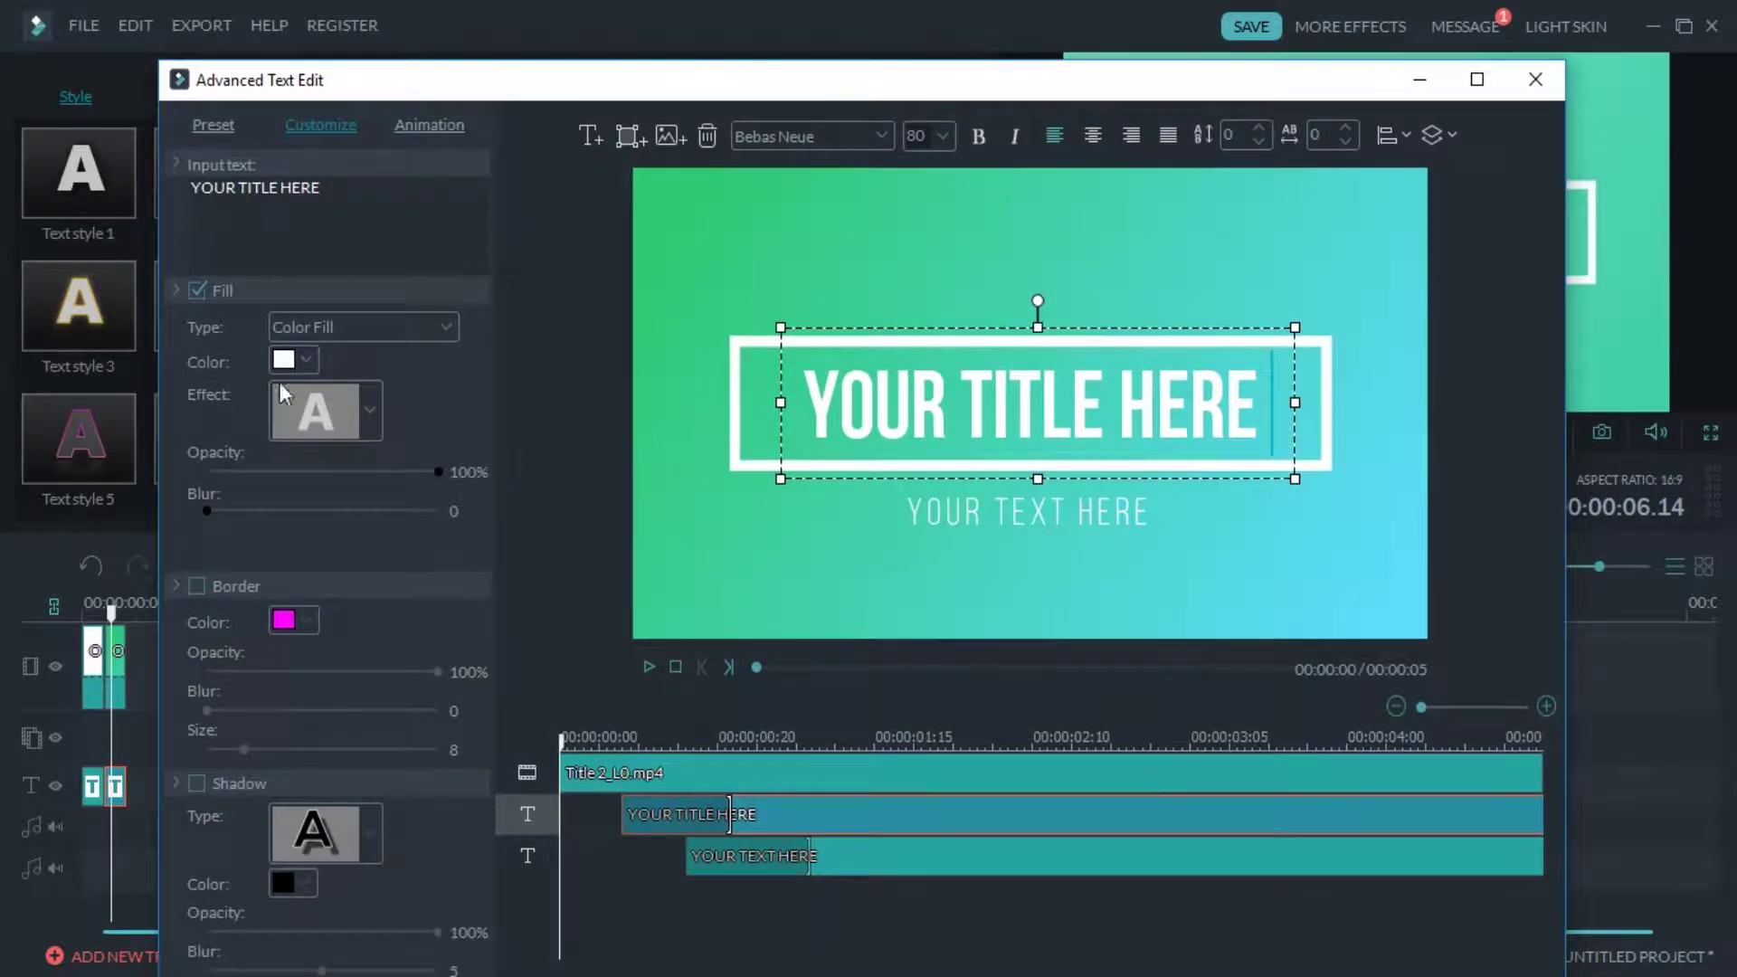
# Try red and bright green as the main title's fill colour and settle on red
pyautogui.click(301, 359)
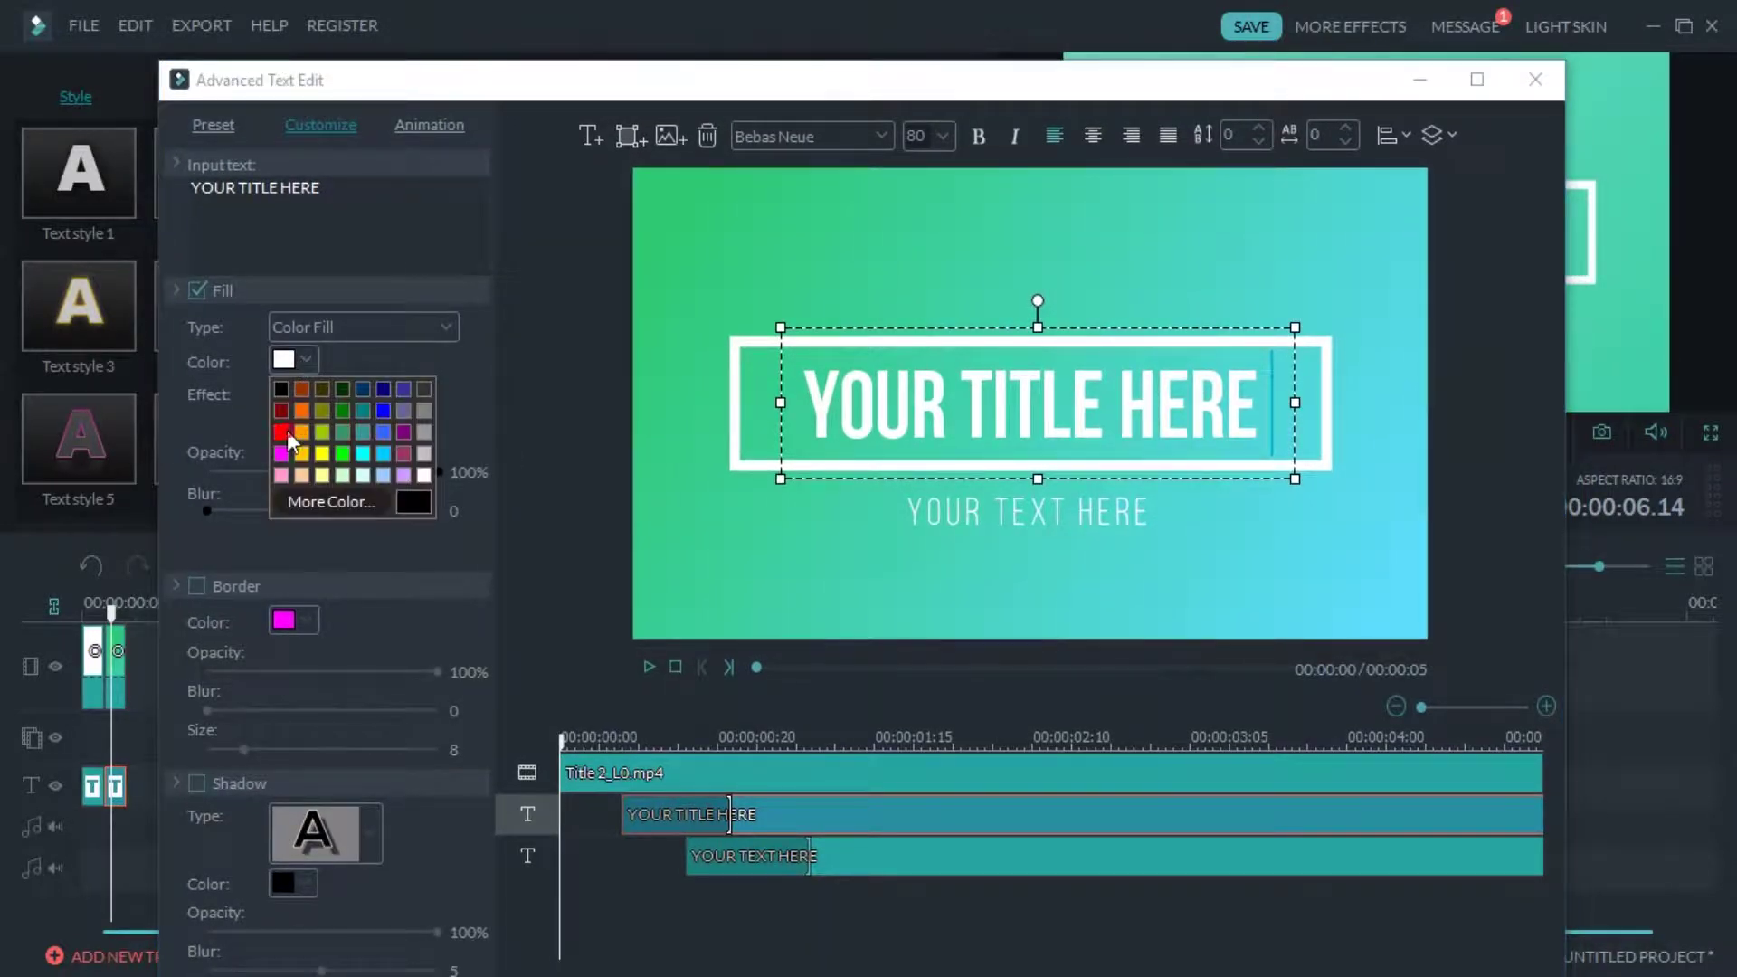
pyautogui.click(286, 430)
pyautogui.click(305, 360)
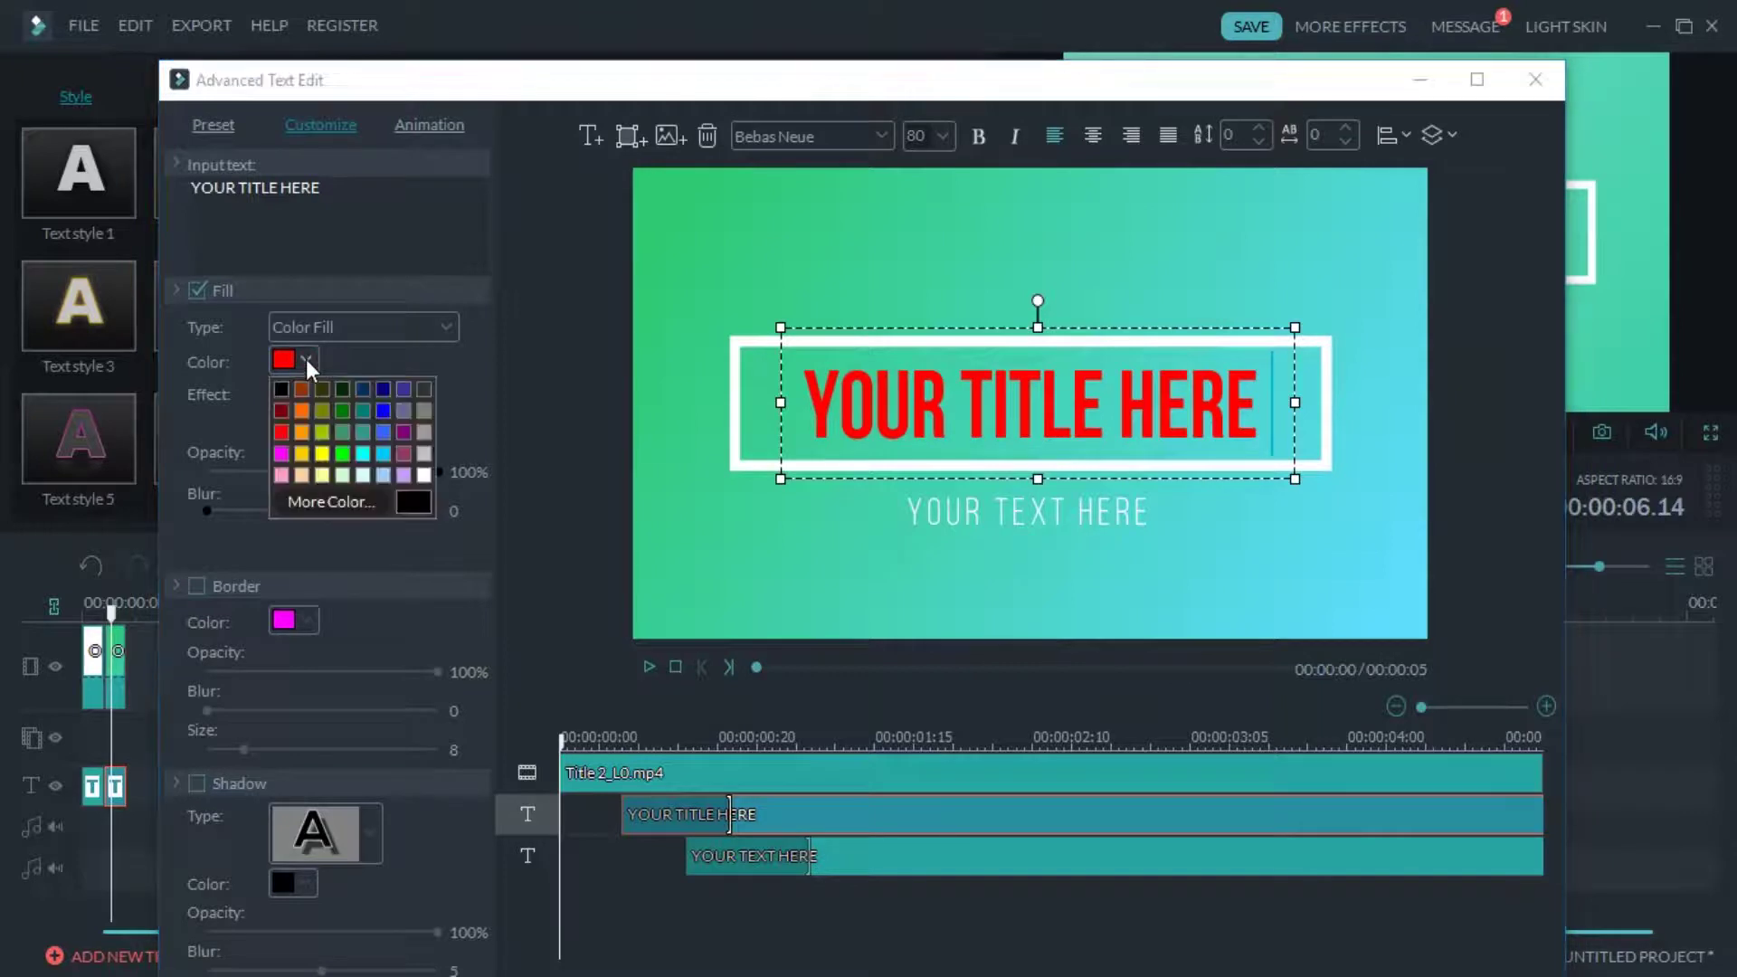
pyautogui.click(342, 453)
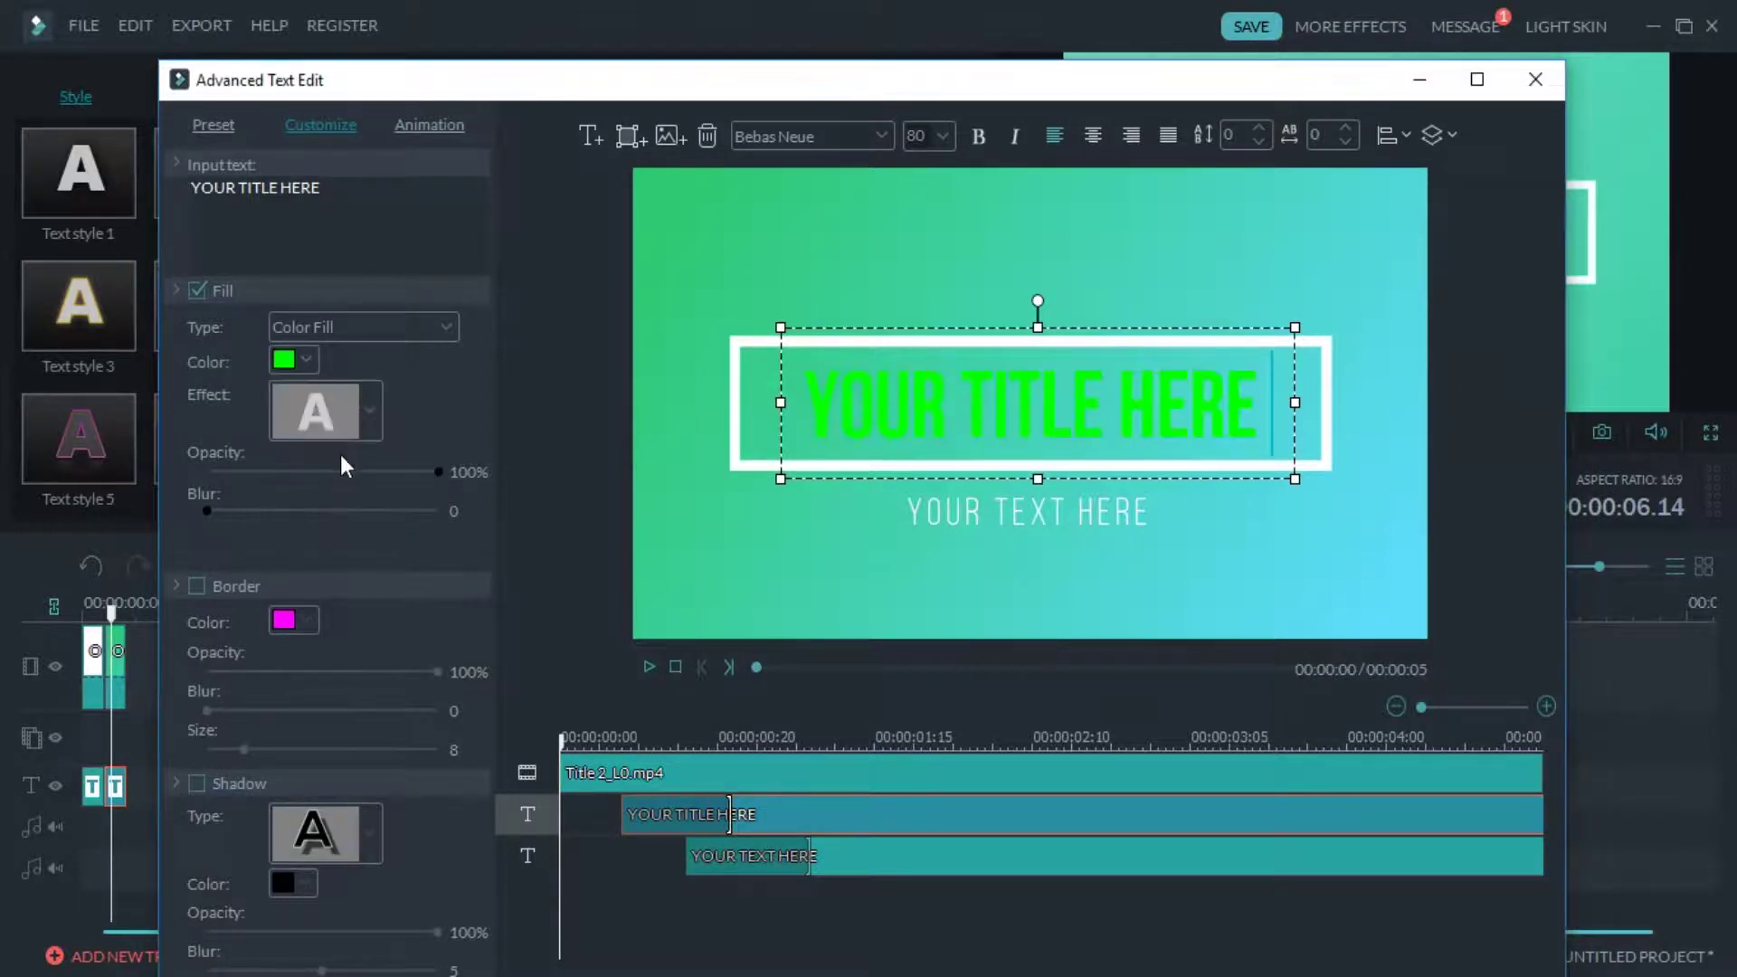
pyautogui.click(309, 360)
pyautogui.click(279, 431)
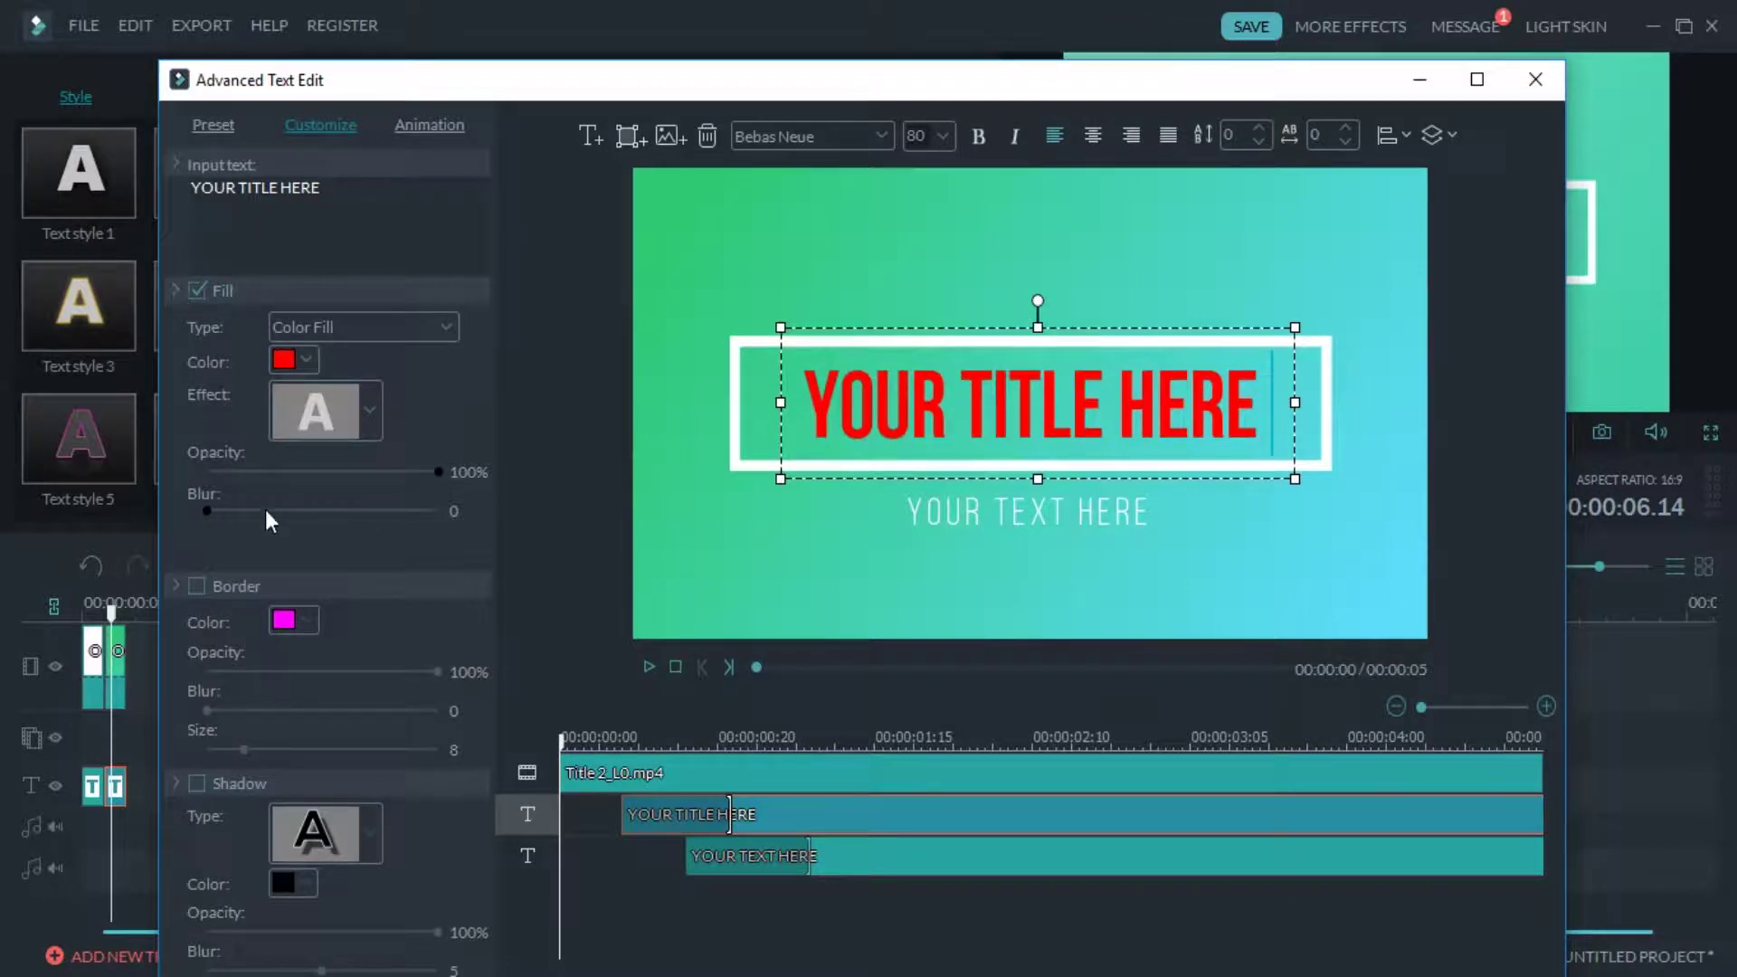
# Enable a border on the main title and colour it bright green
pyautogui.click(201, 585)
pyautogui.click(286, 618)
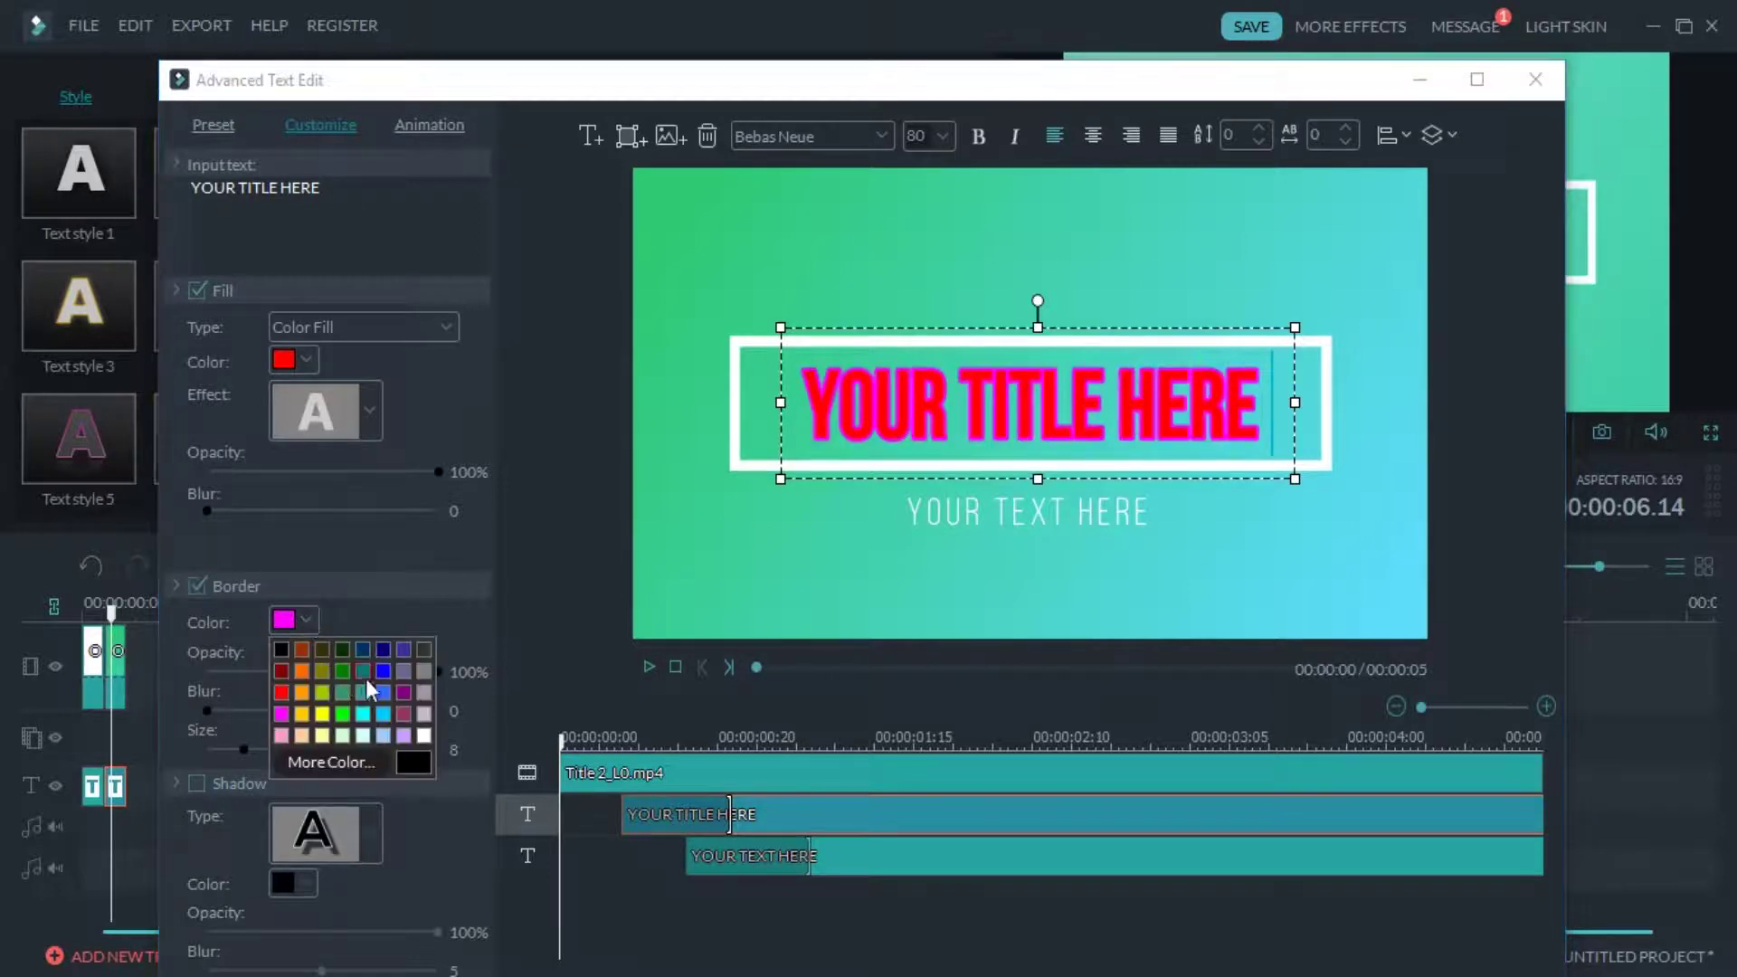
pyautogui.click(342, 714)
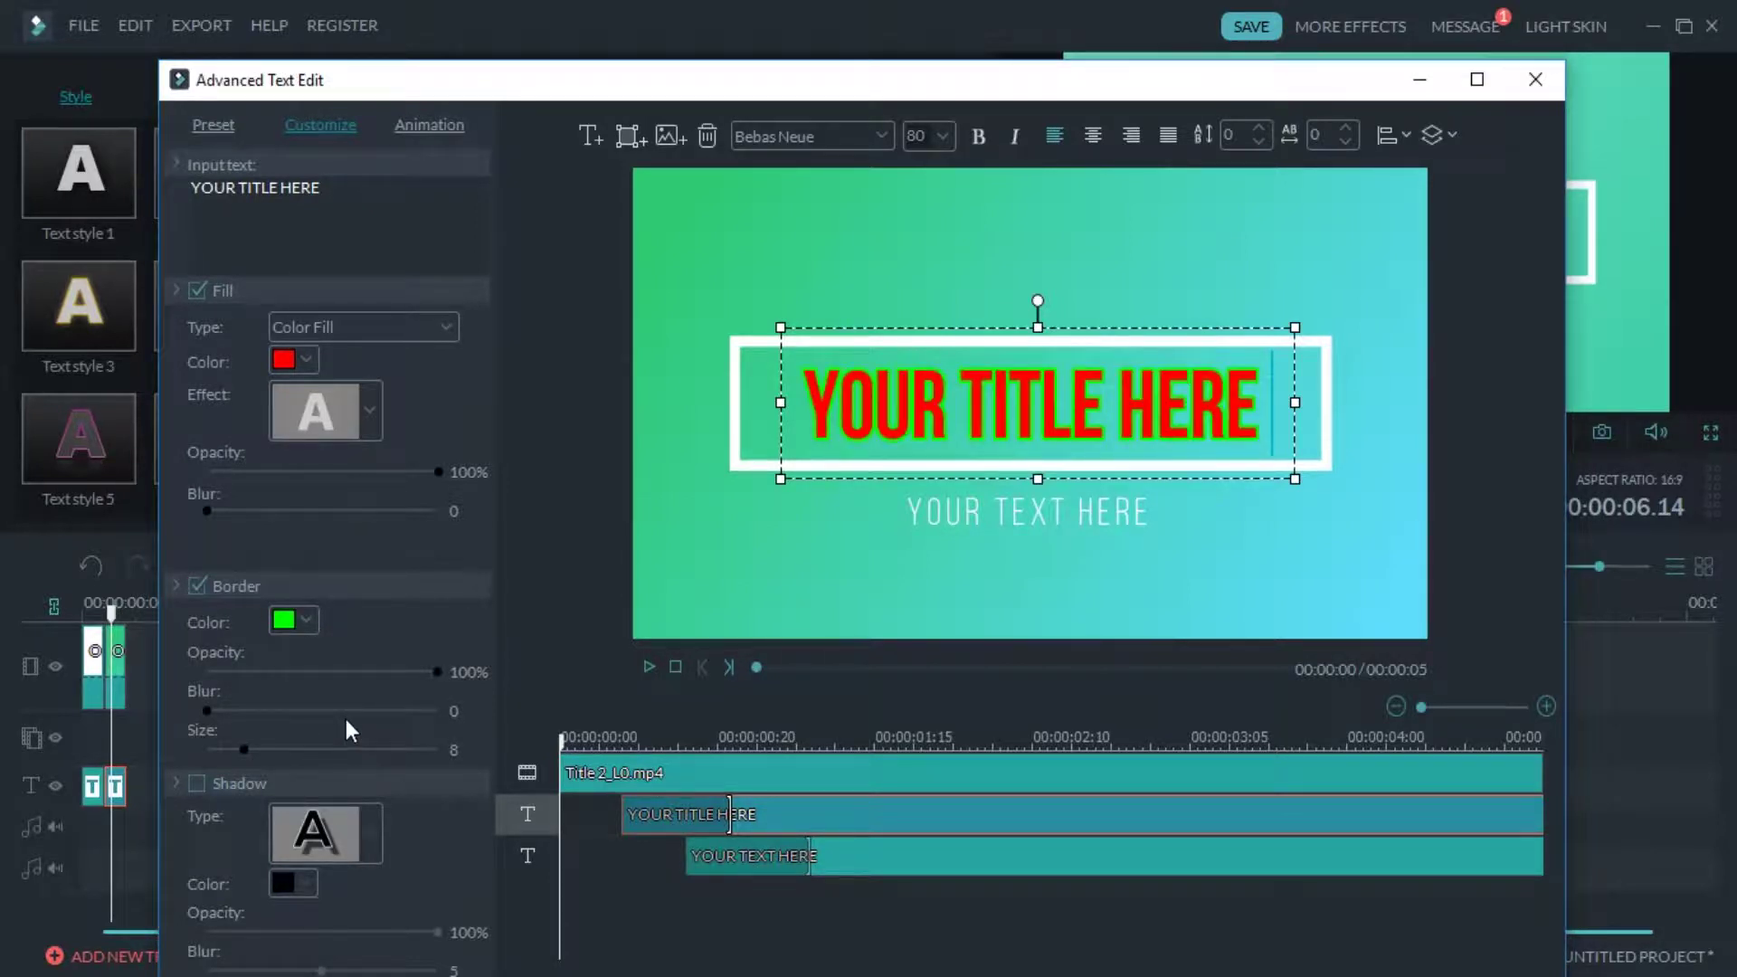
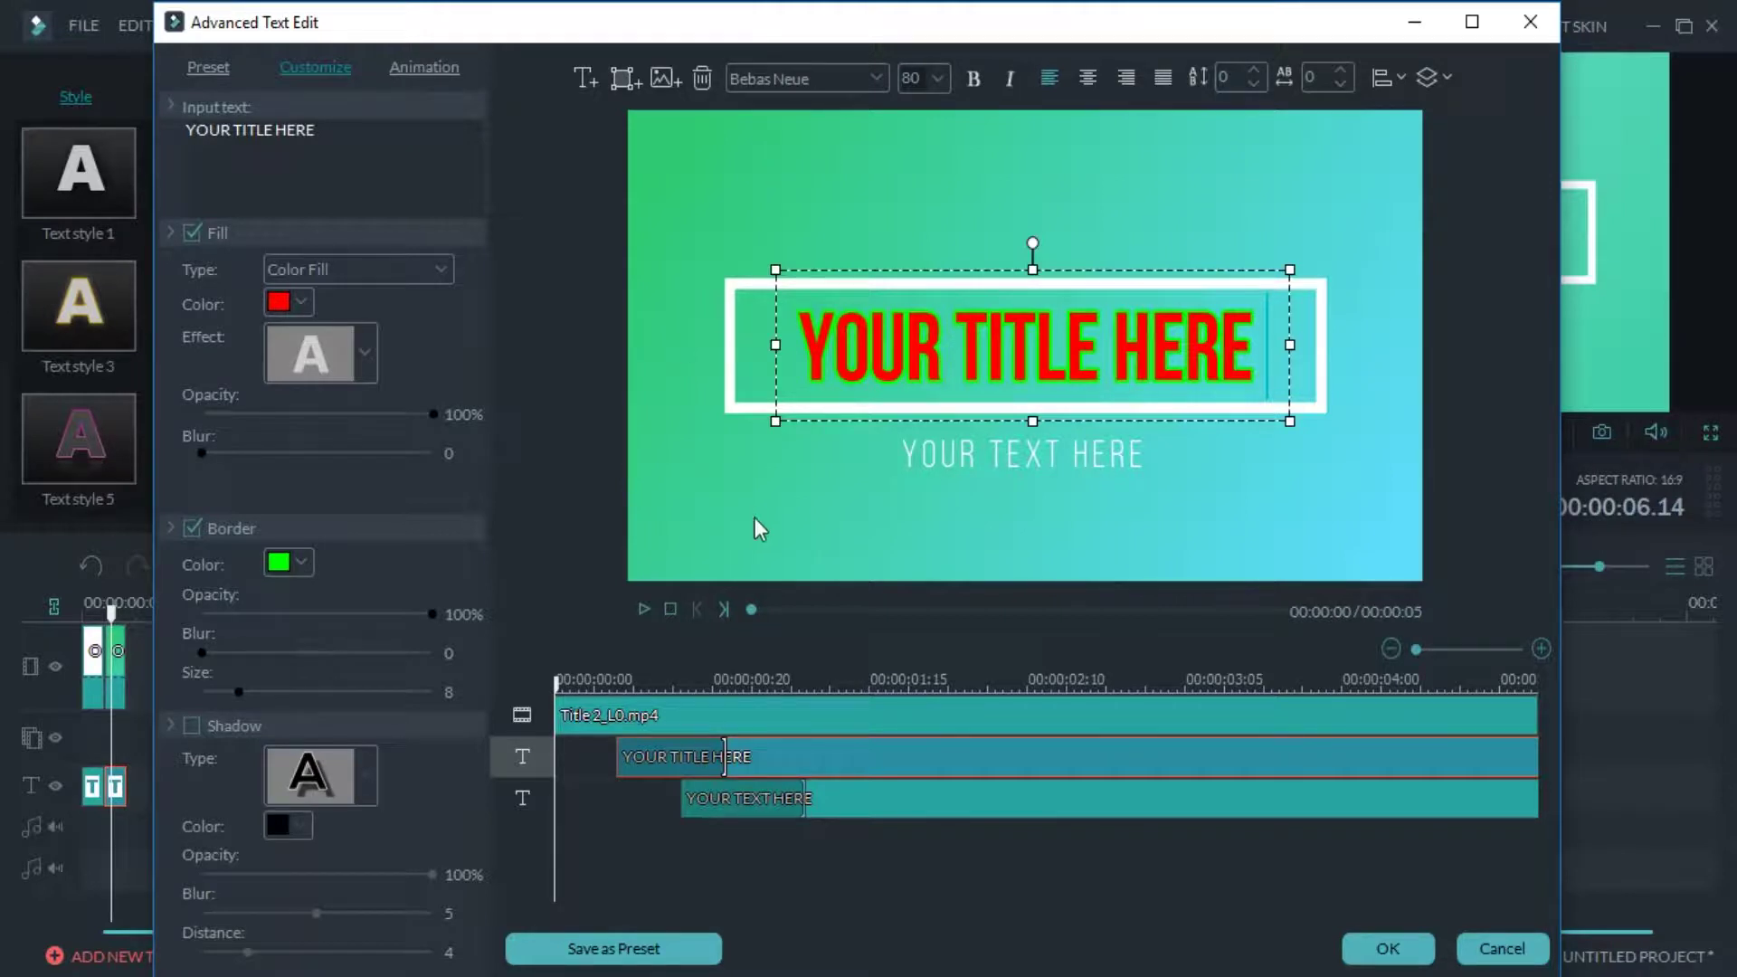
# Replace the second opener's main title text with "NOOS INC"
pyautogui.tripleClick(376, 134)
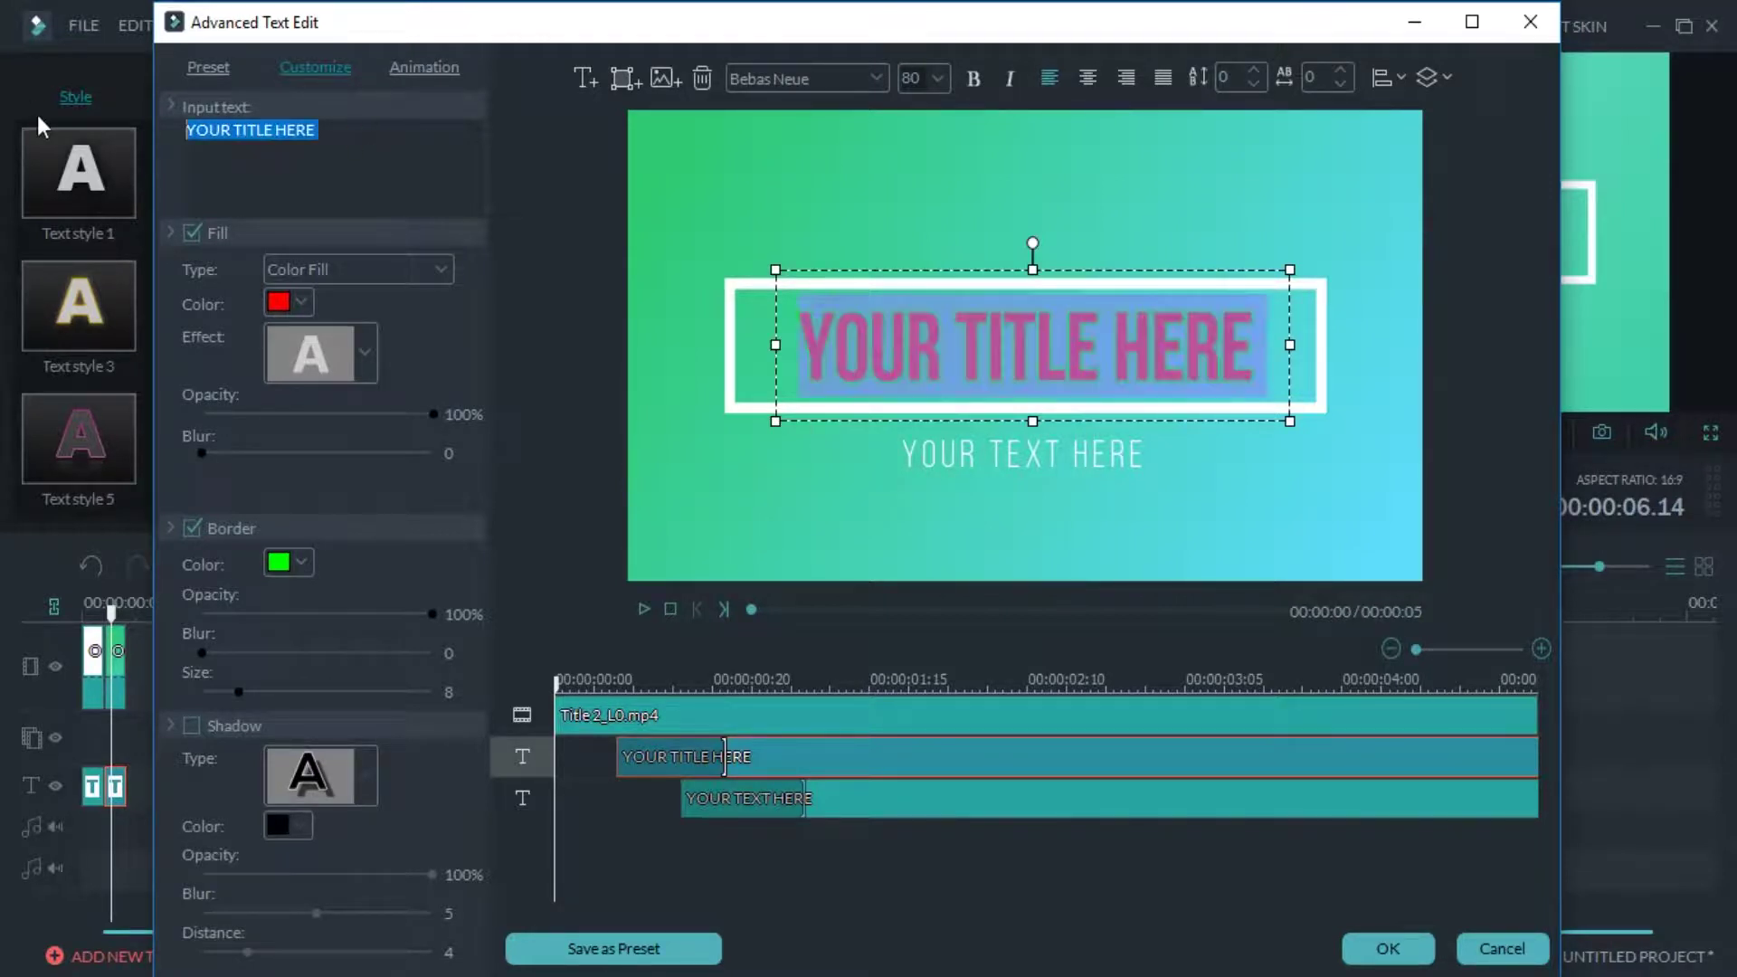
pyautogui.write('NO')
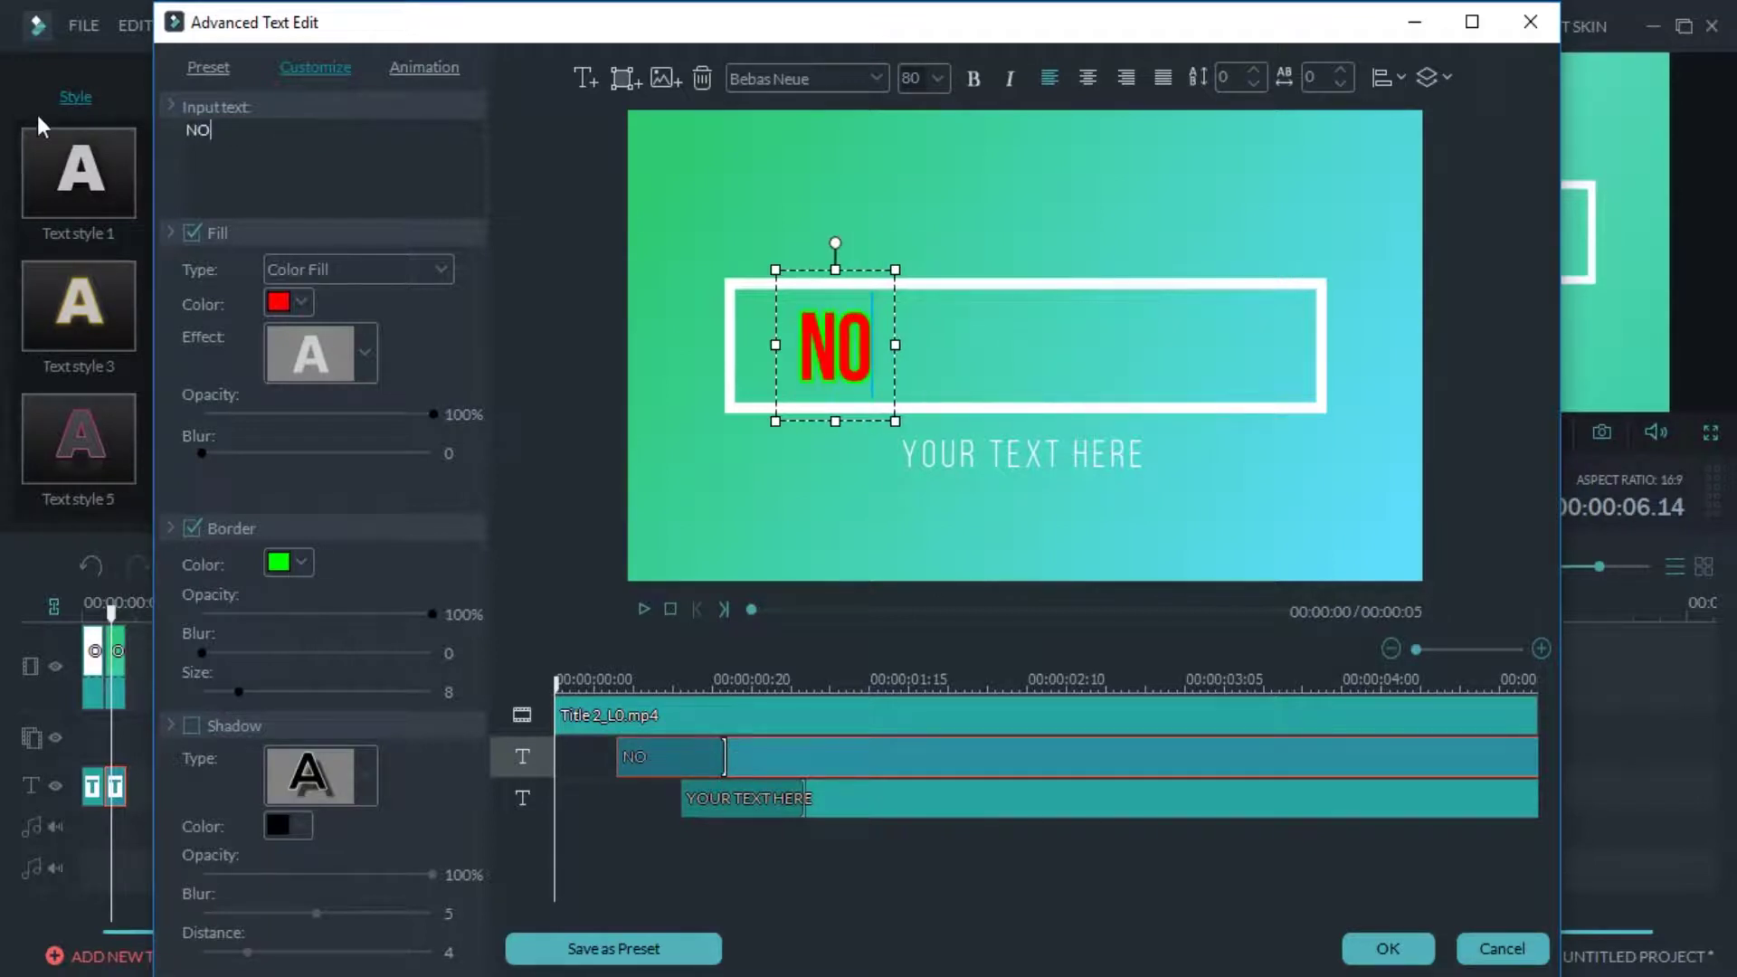
pyautogui.write('OS INC')
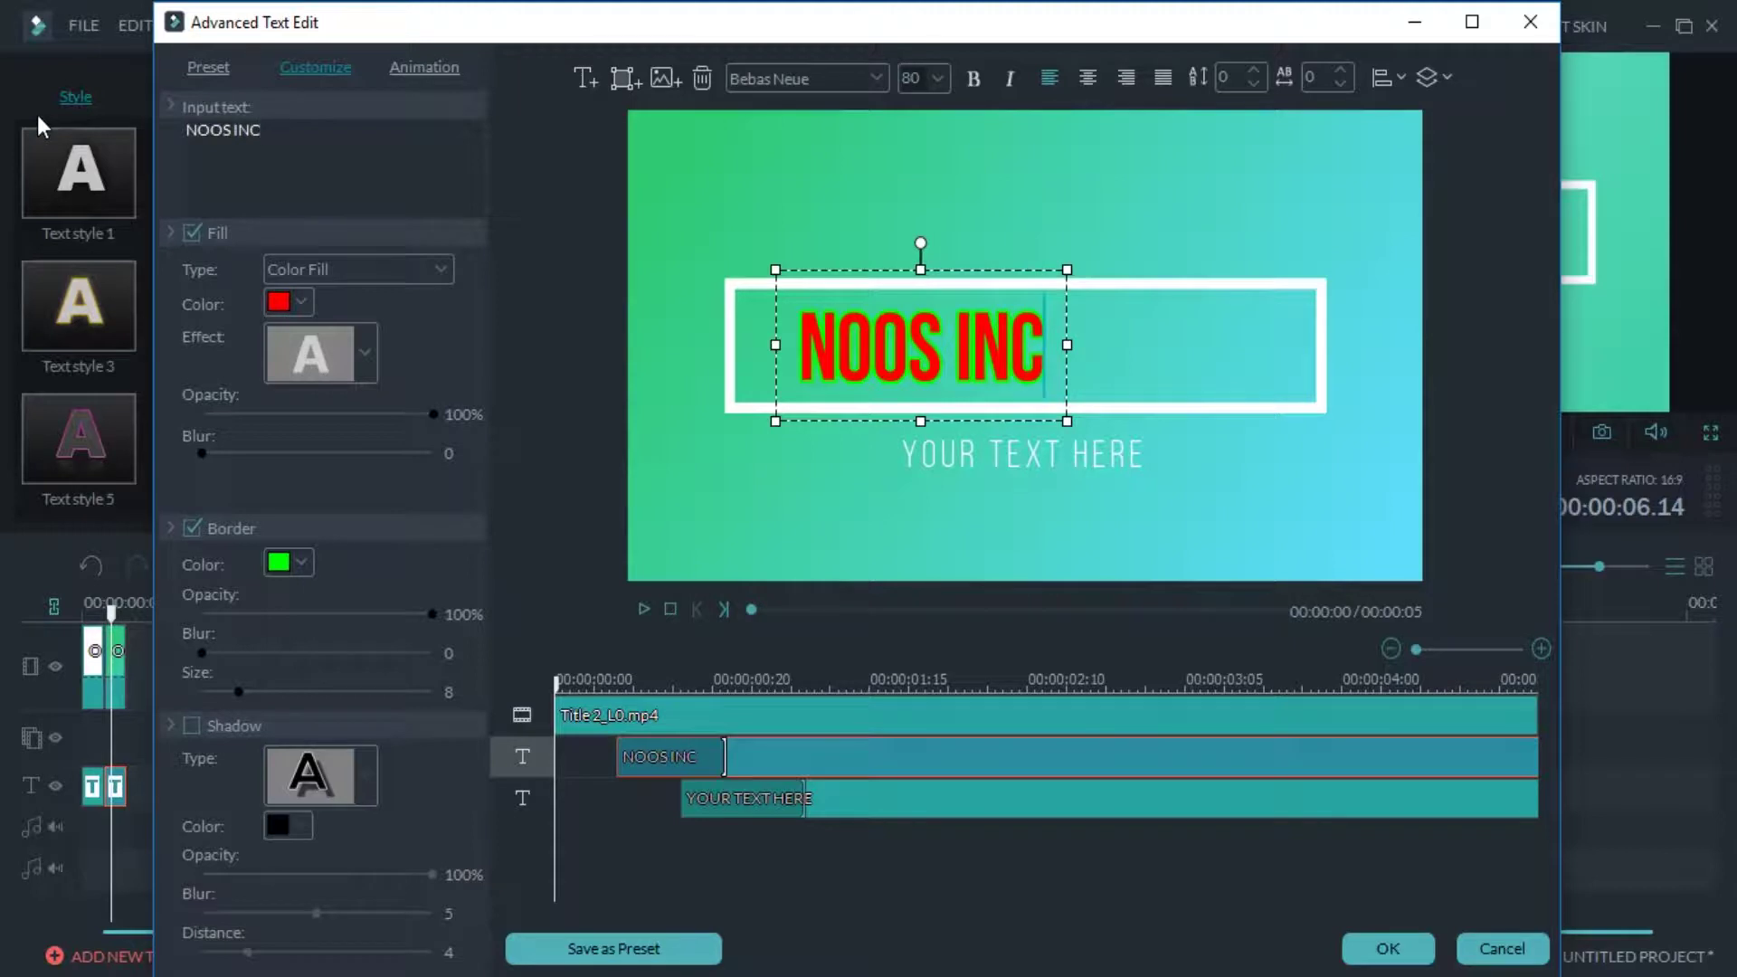
# Complete the main title as "NOOS INC." and centre it horizontally within the white frame
pyautogui.write('.')
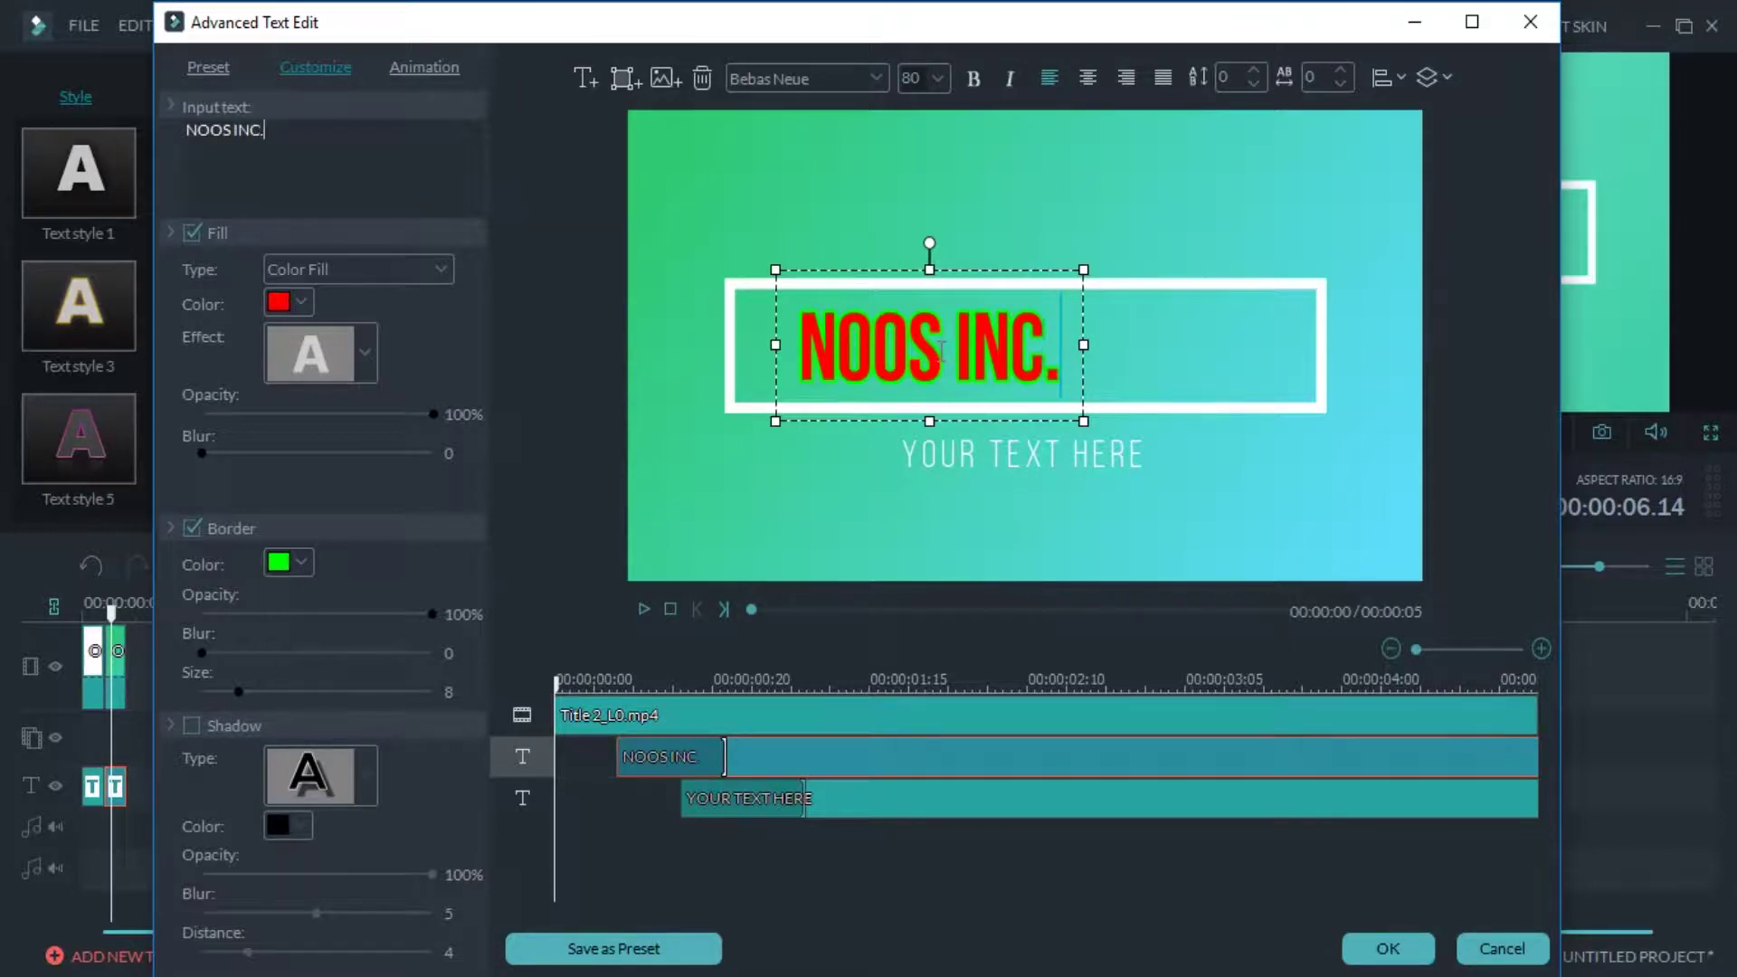
pyautogui.moveTo(912, 264); pyautogui.dragTo(1013, 269)
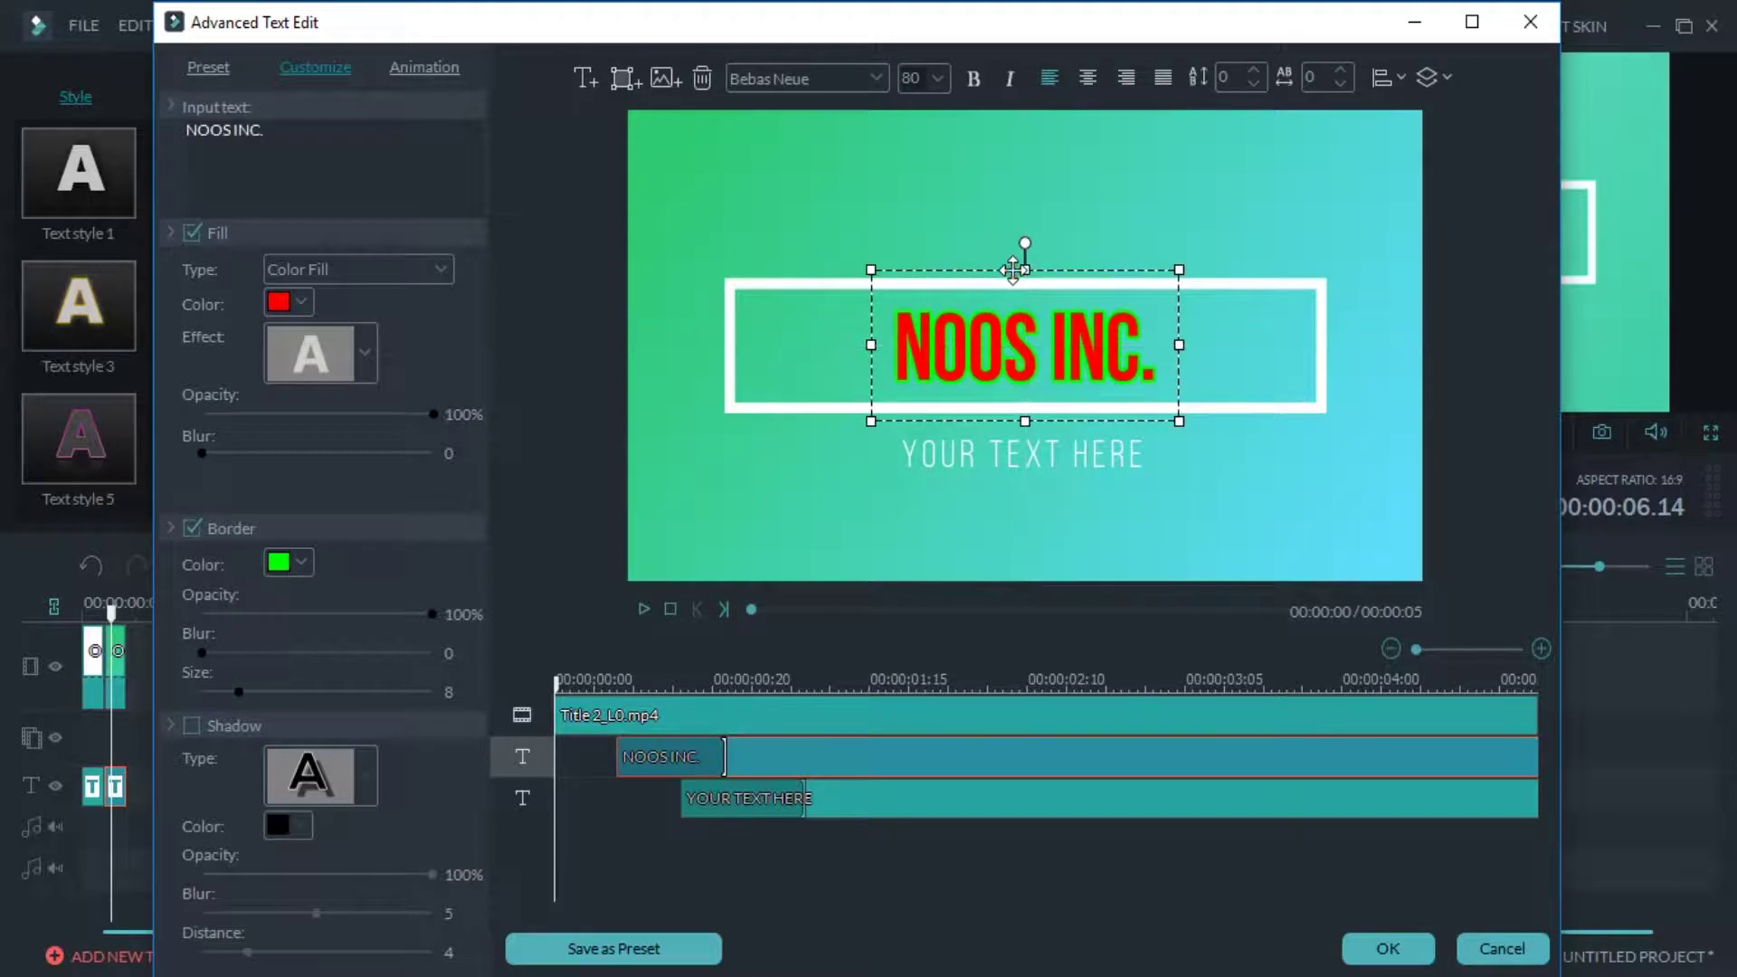
# Replace the second opener's subtitle text with "WELCOME TO MY CHANNEL"
pyautogui.click(1048, 456)
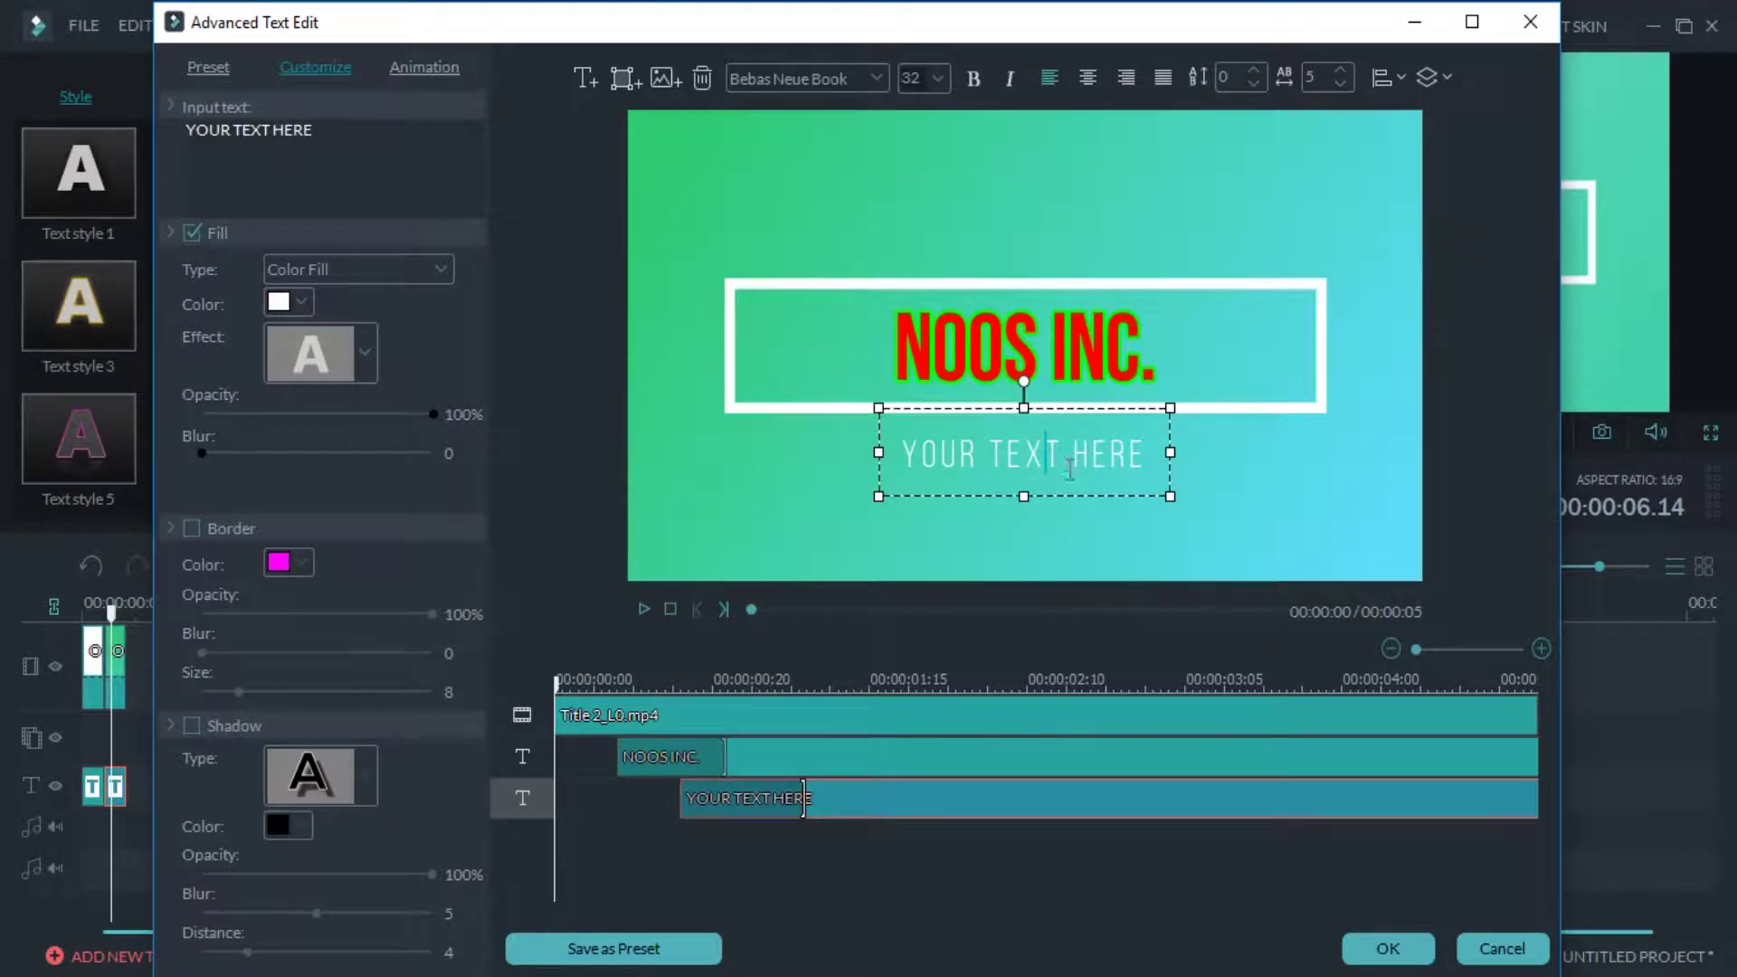
pyautogui.moveTo(367, 142); pyautogui.dragTo(144, 132)
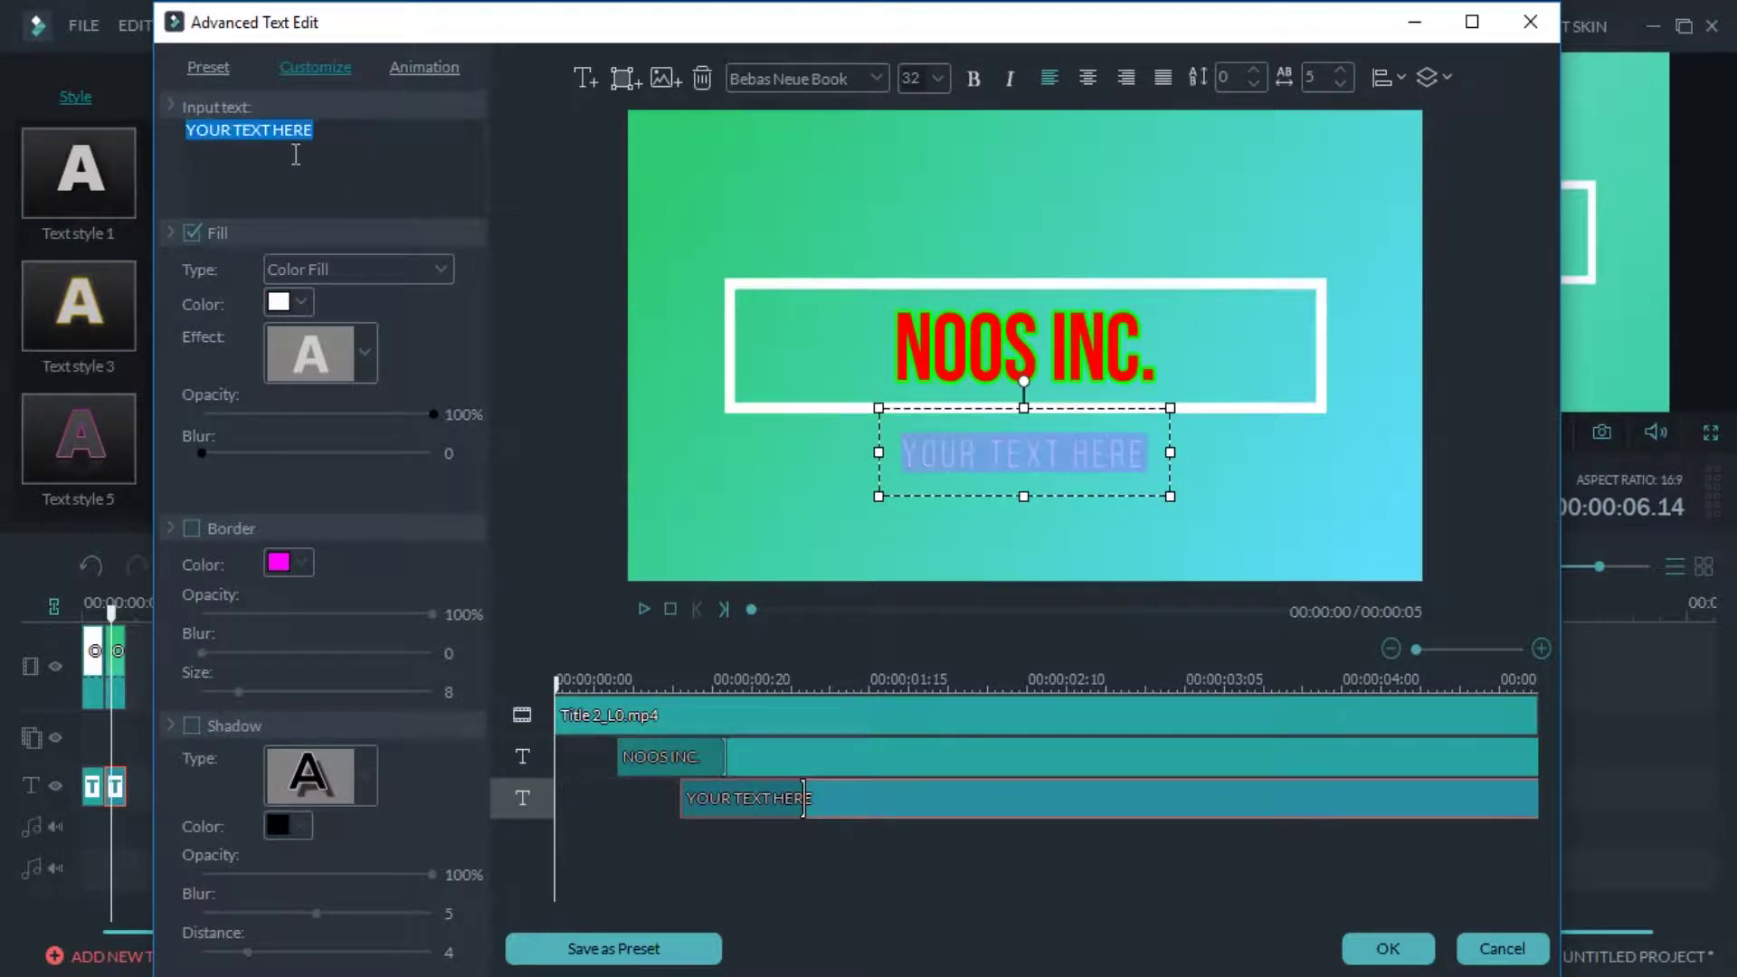
pyautogui.write('WEL')
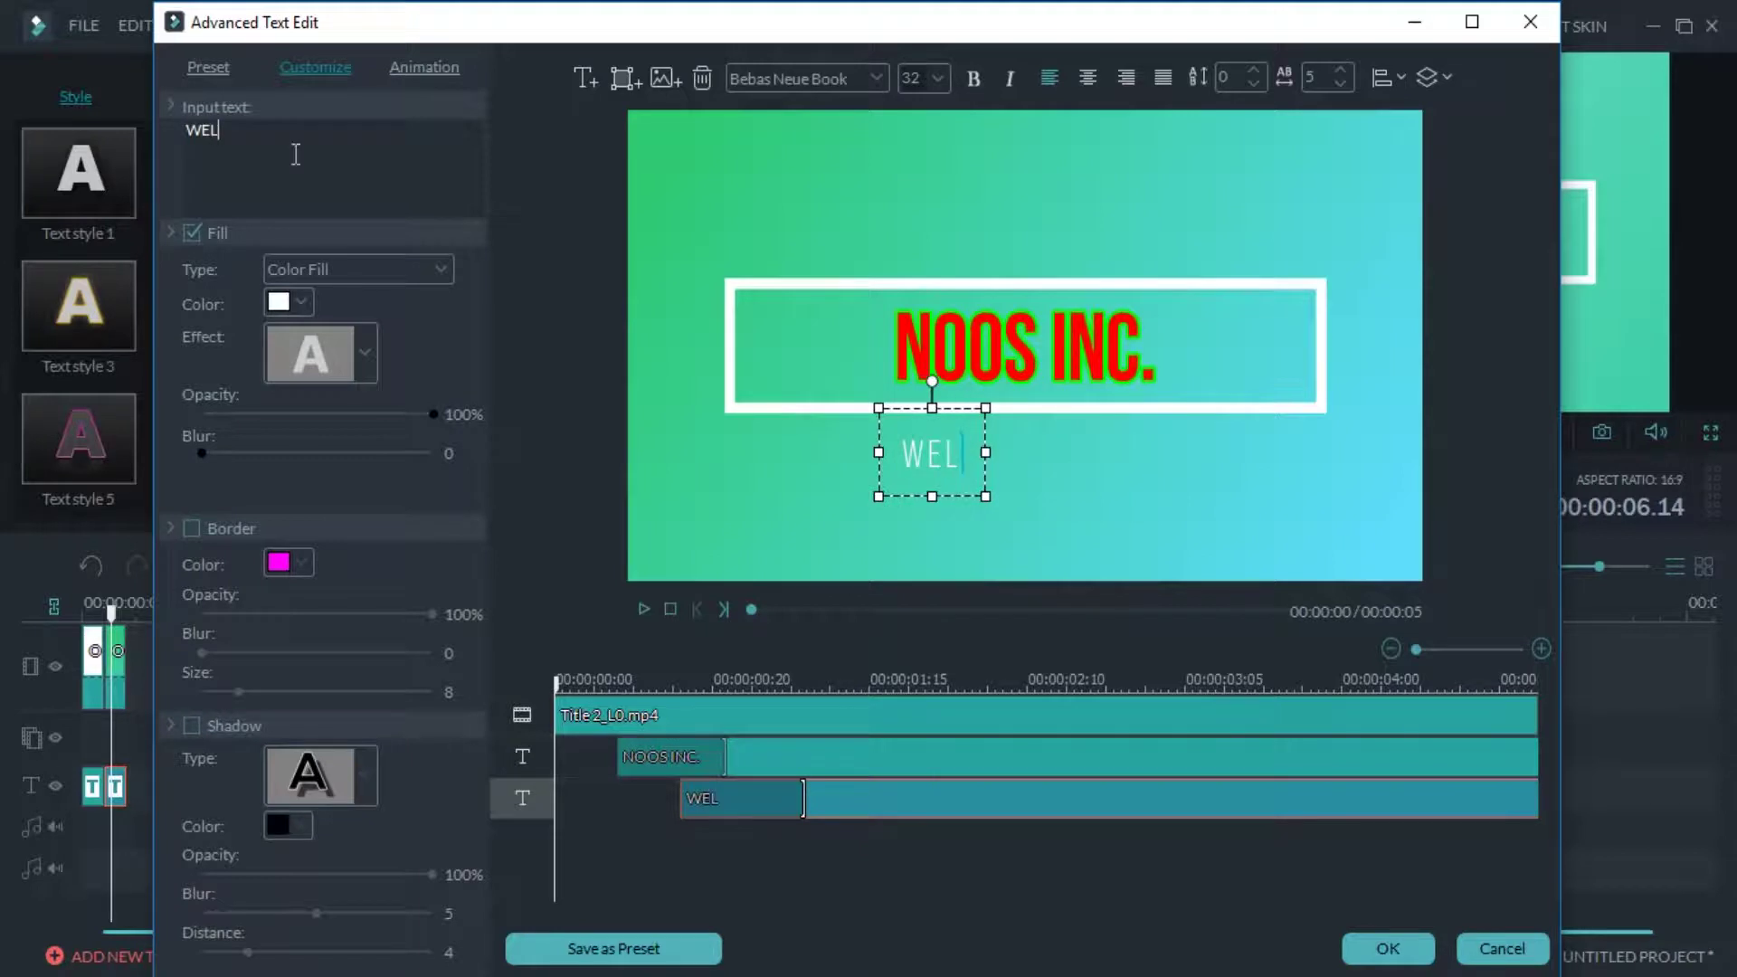
pyautogui.write('COME TO')
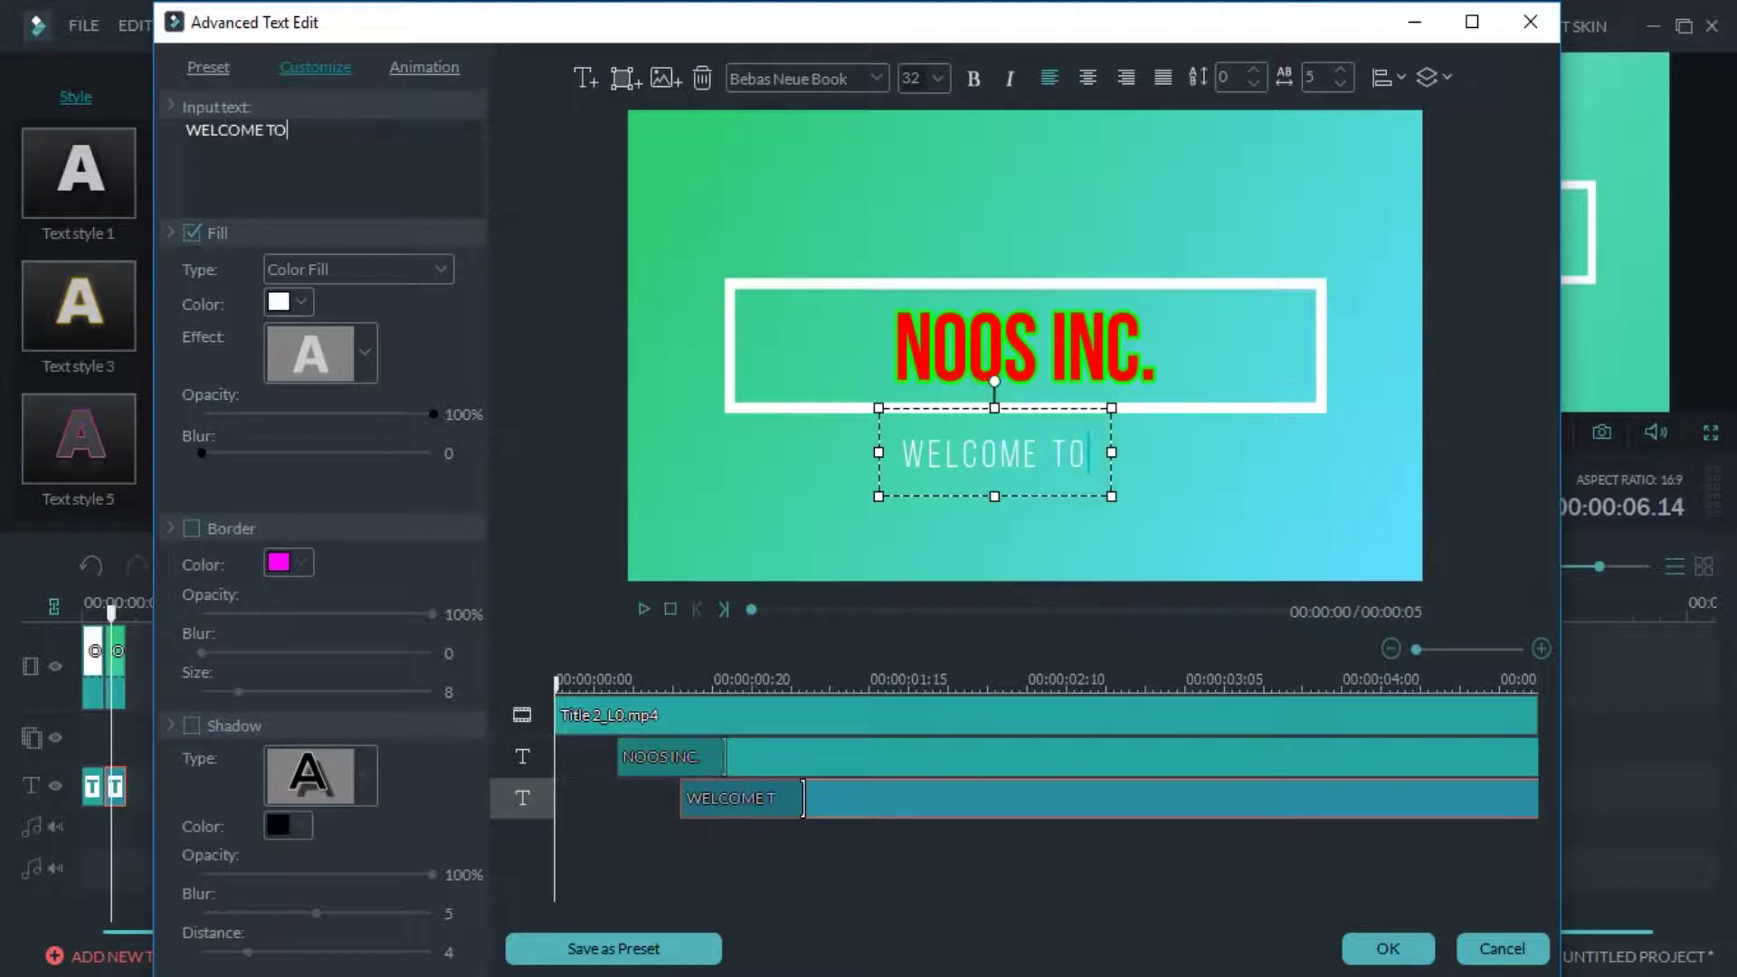
pyautogui.write(' MY CHANNEL')
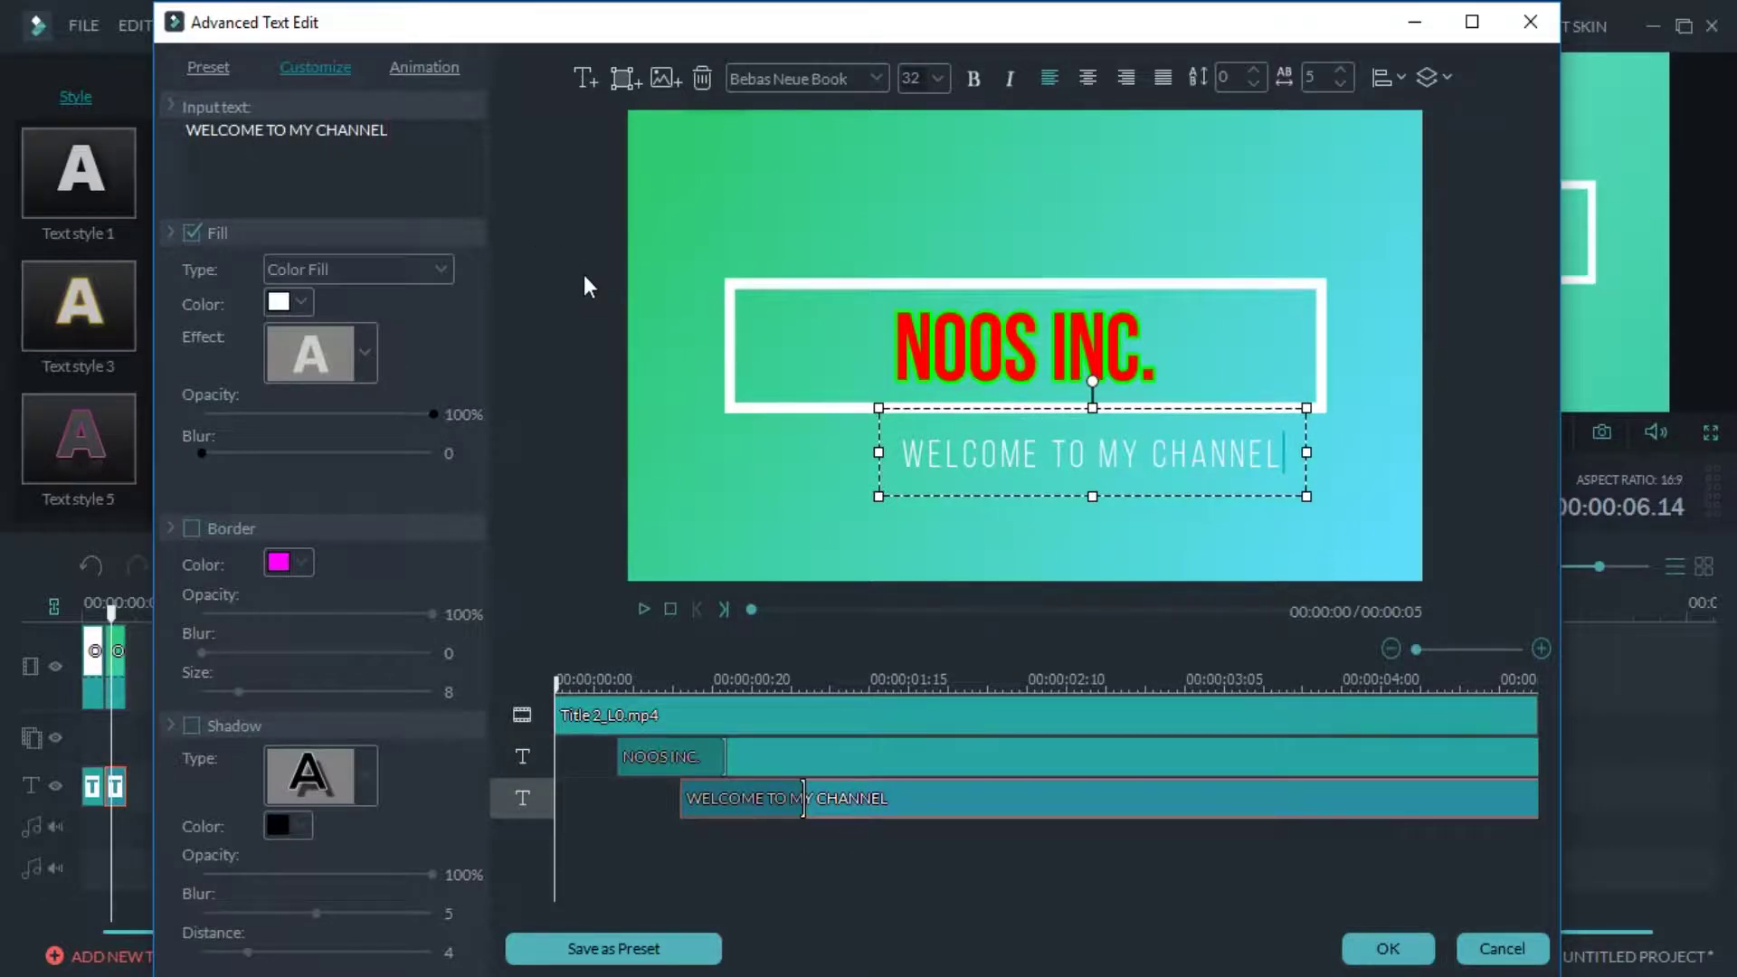
pyautogui.click(983, 562)
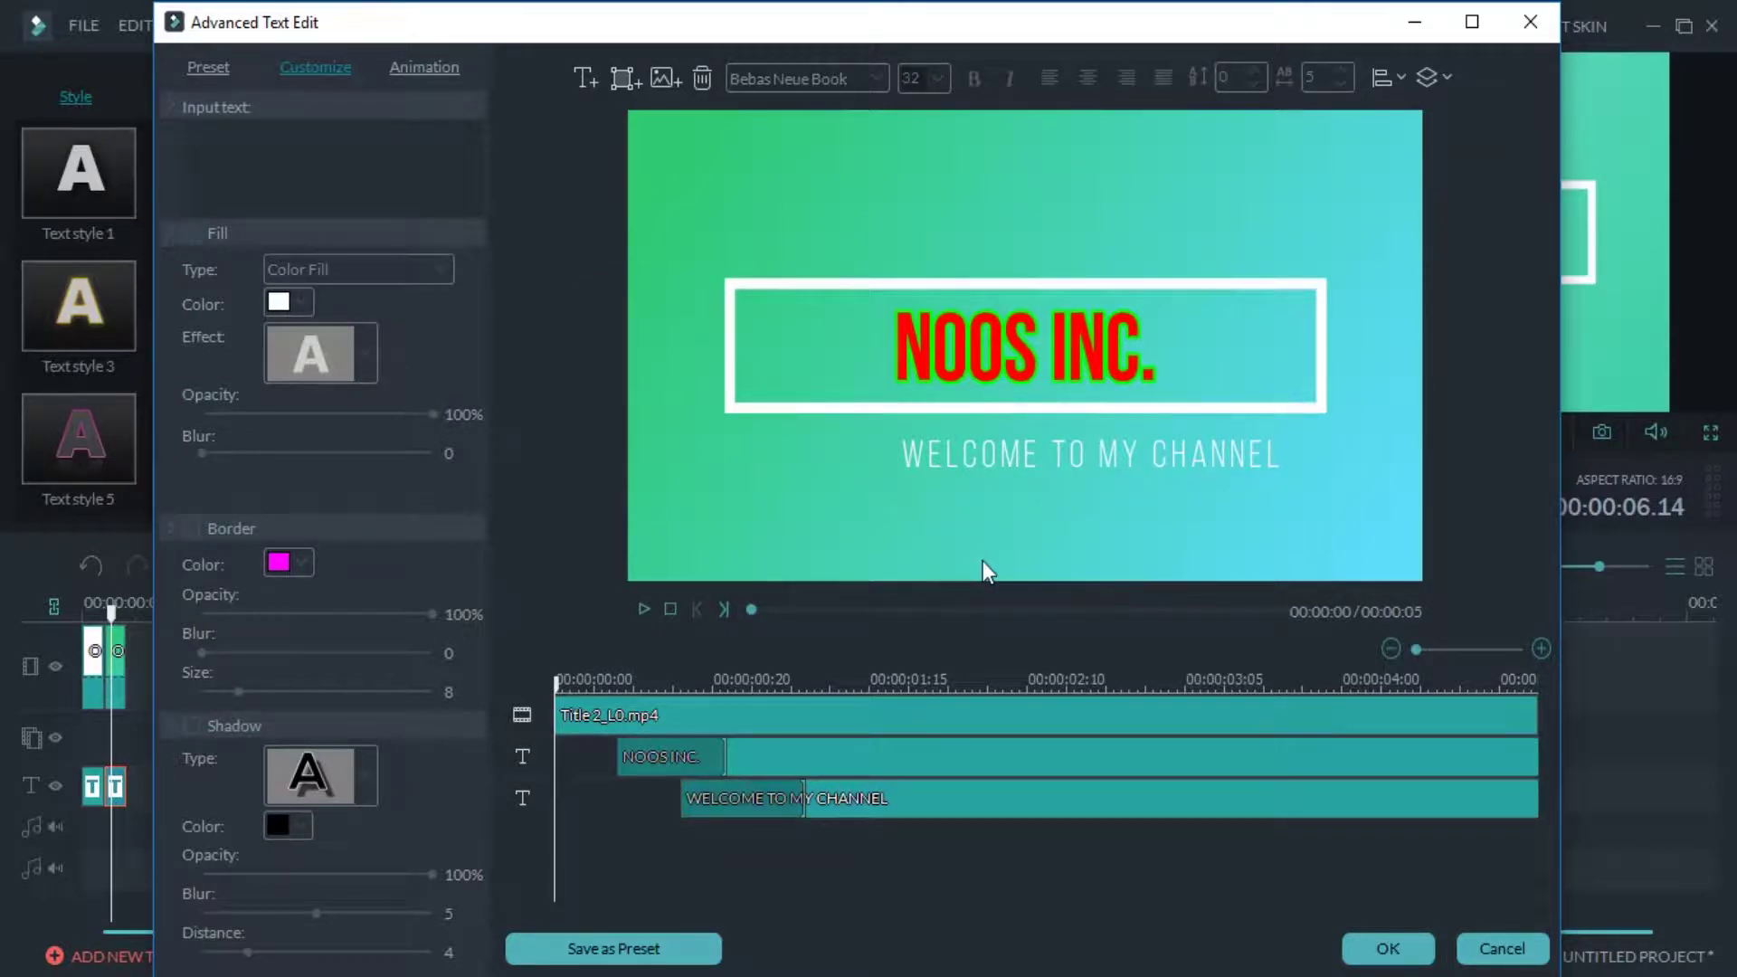
# Look over the text animations, and centre the subtitle horizontally beneath the white frame
pyautogui.click(423, 69)
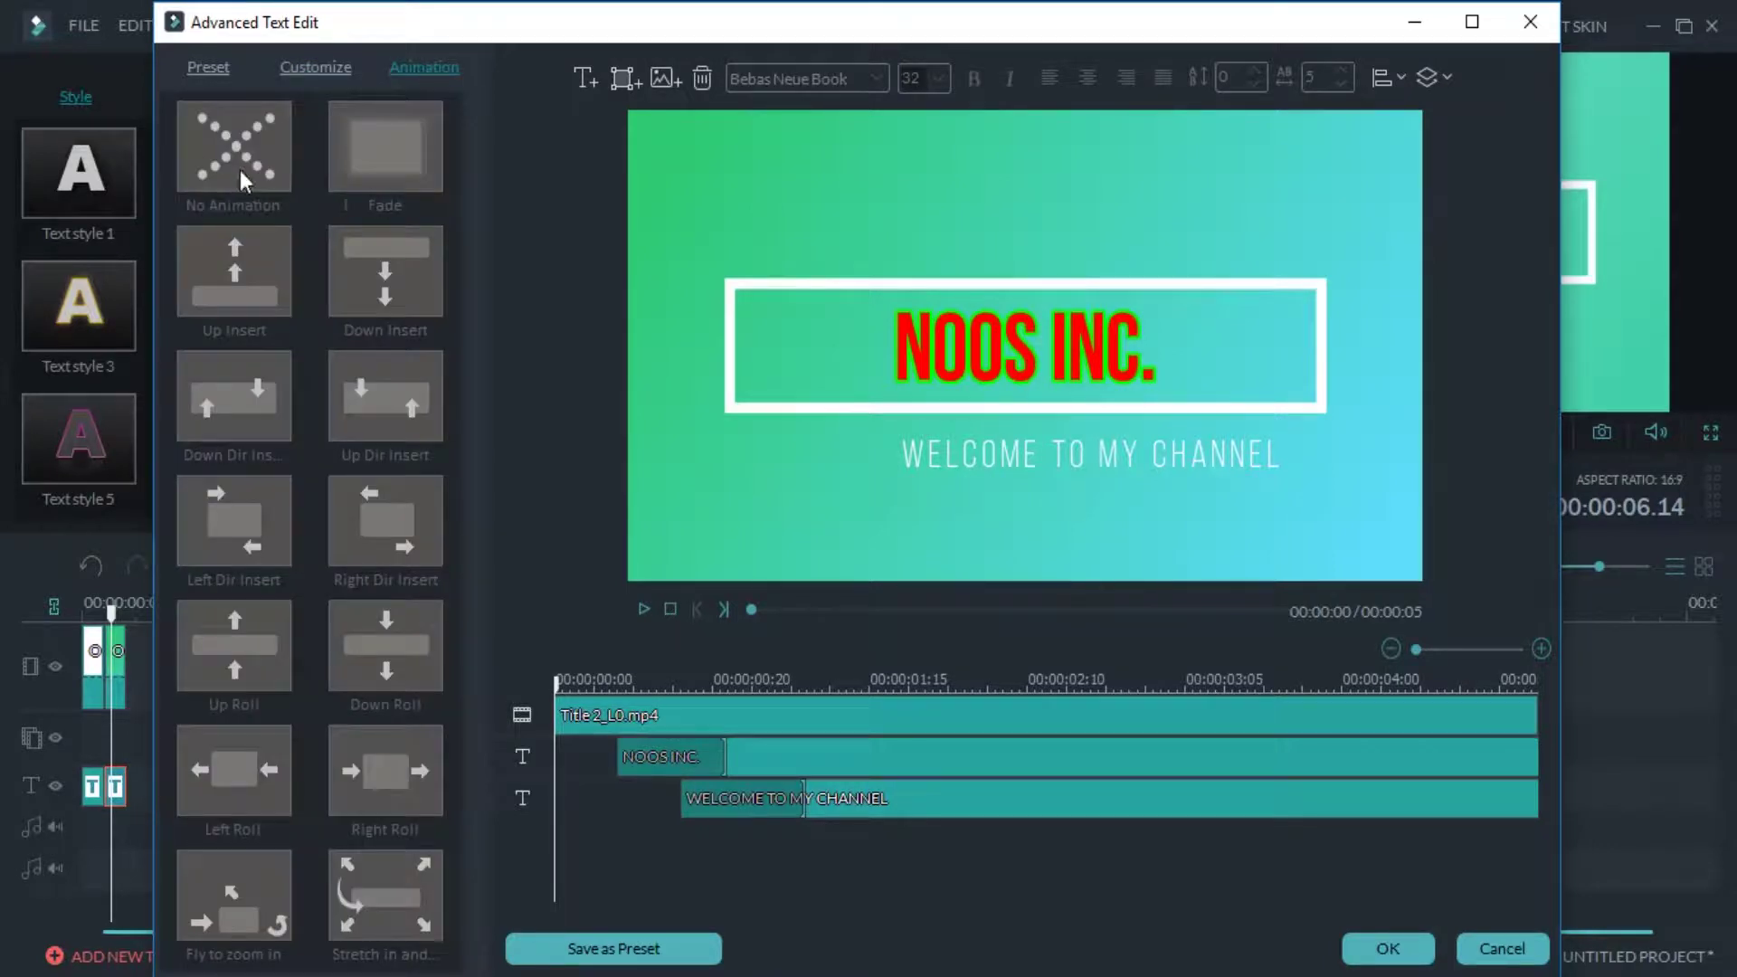
pyautogui.click(329, 74)
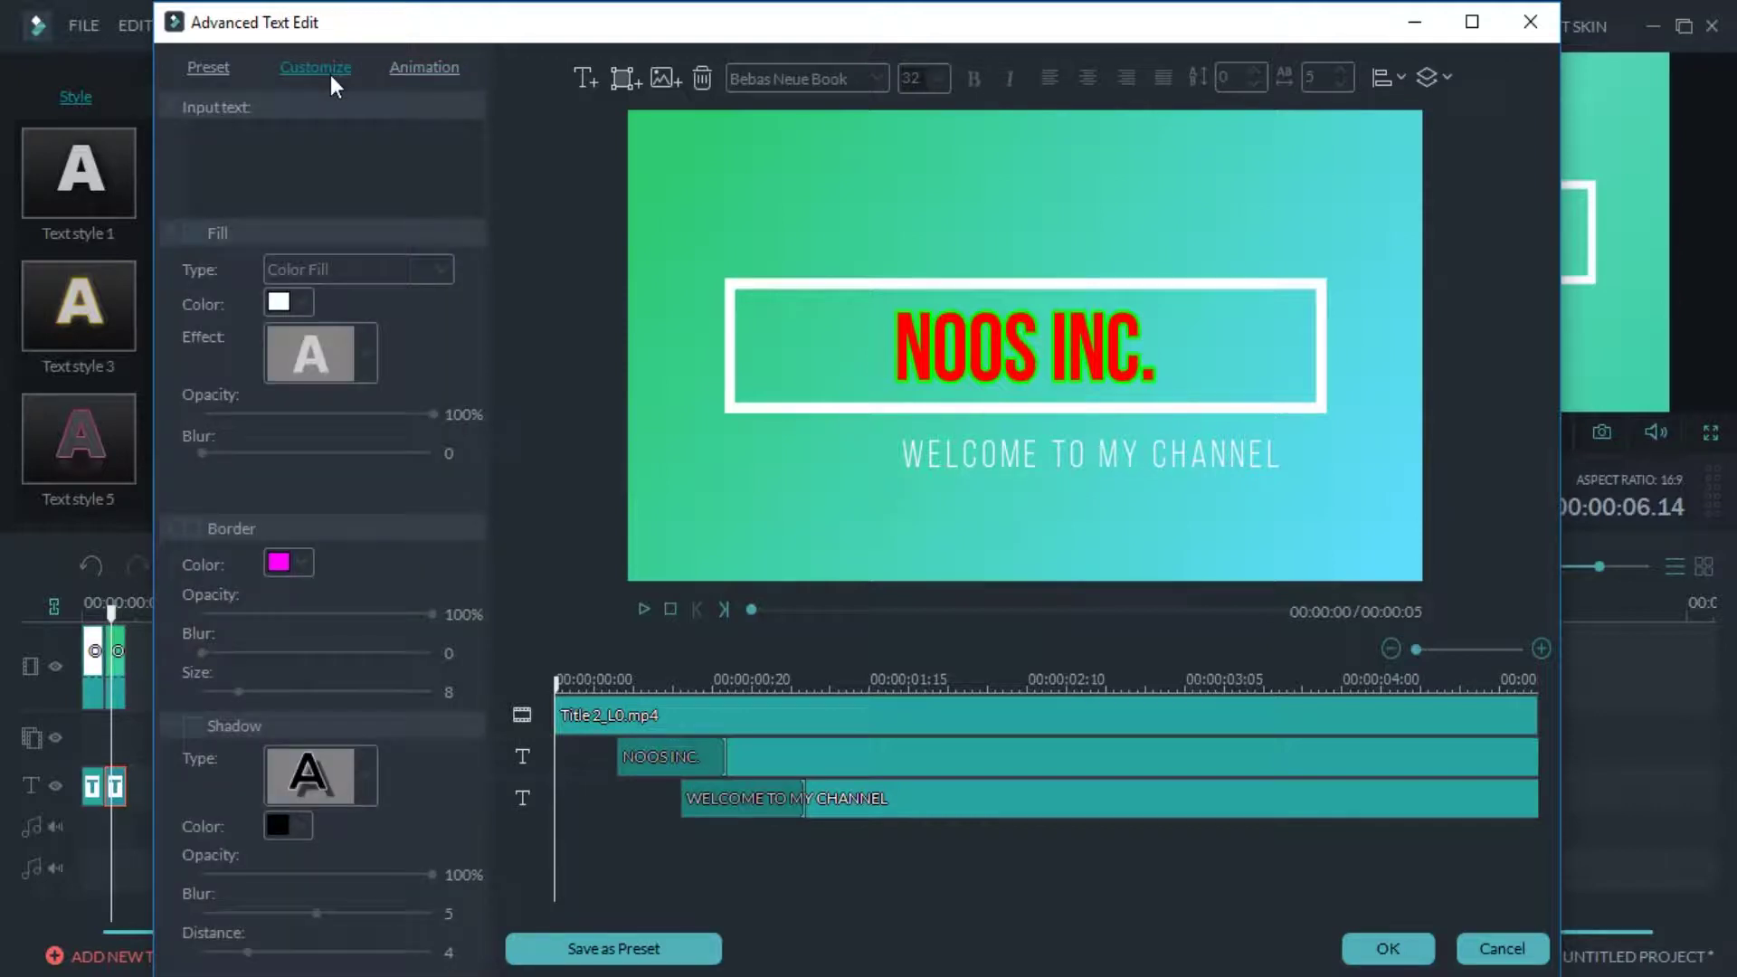
pyautogui.click(970, 452)
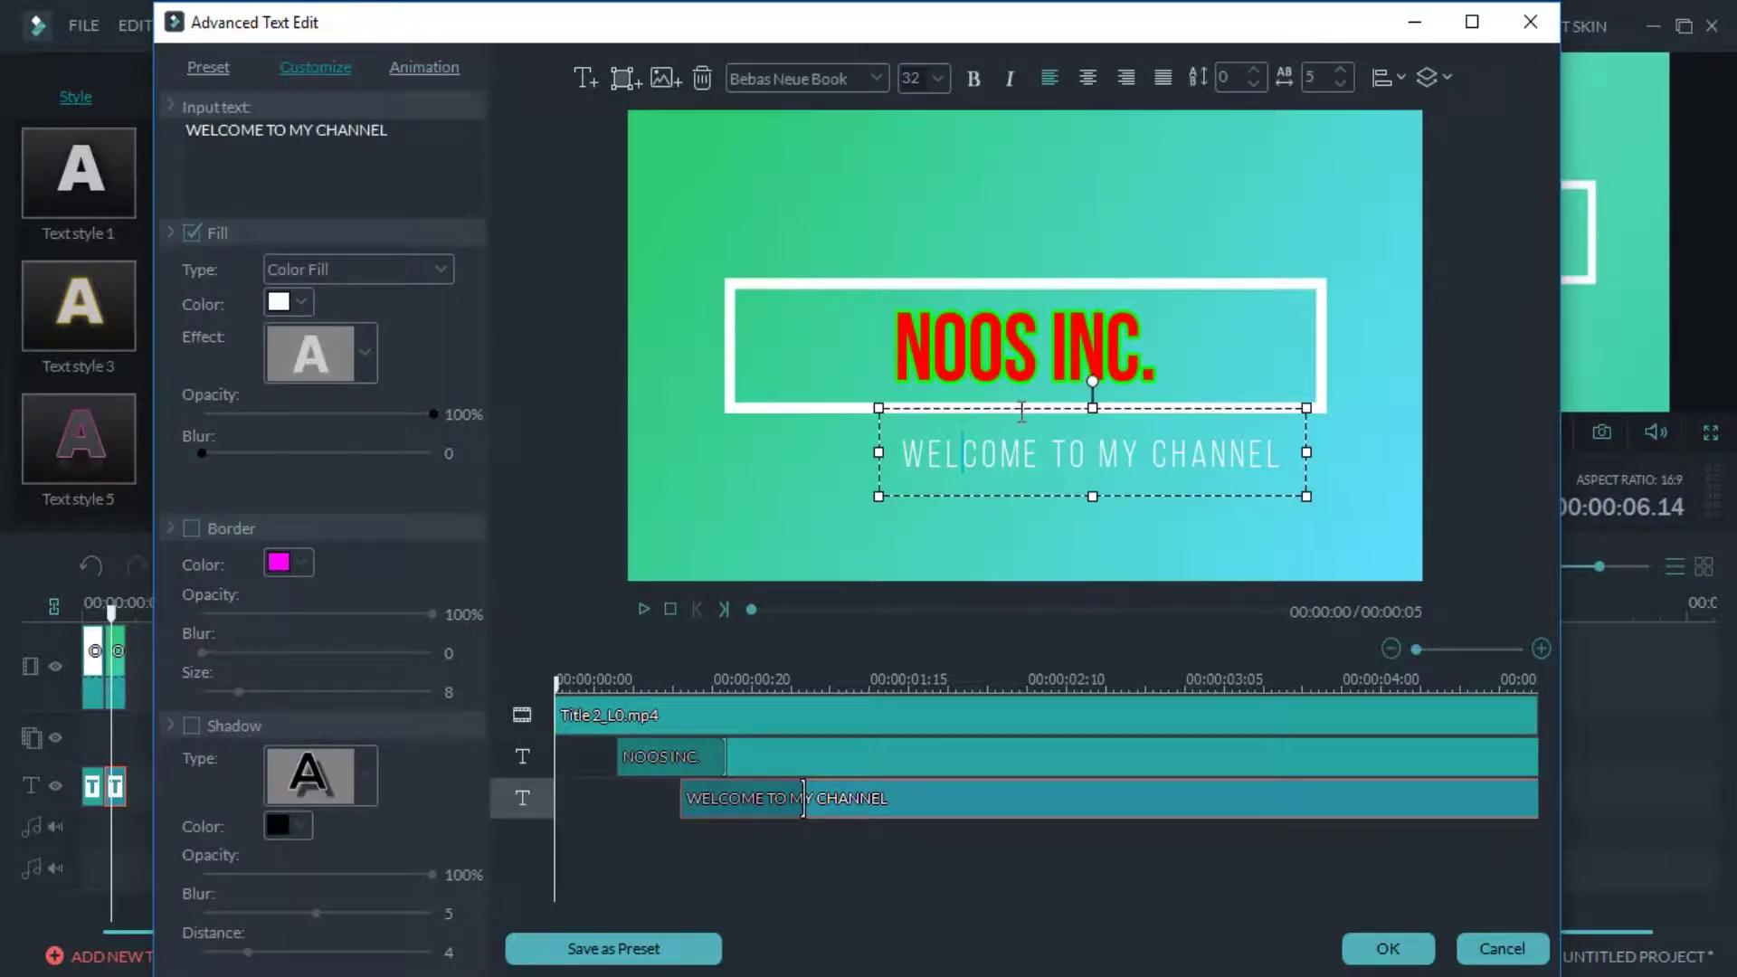
pyautogui.moveTo(1035, 404); pyautogui.dragTo(971, 407)
pyautogui.click(1102, 233)
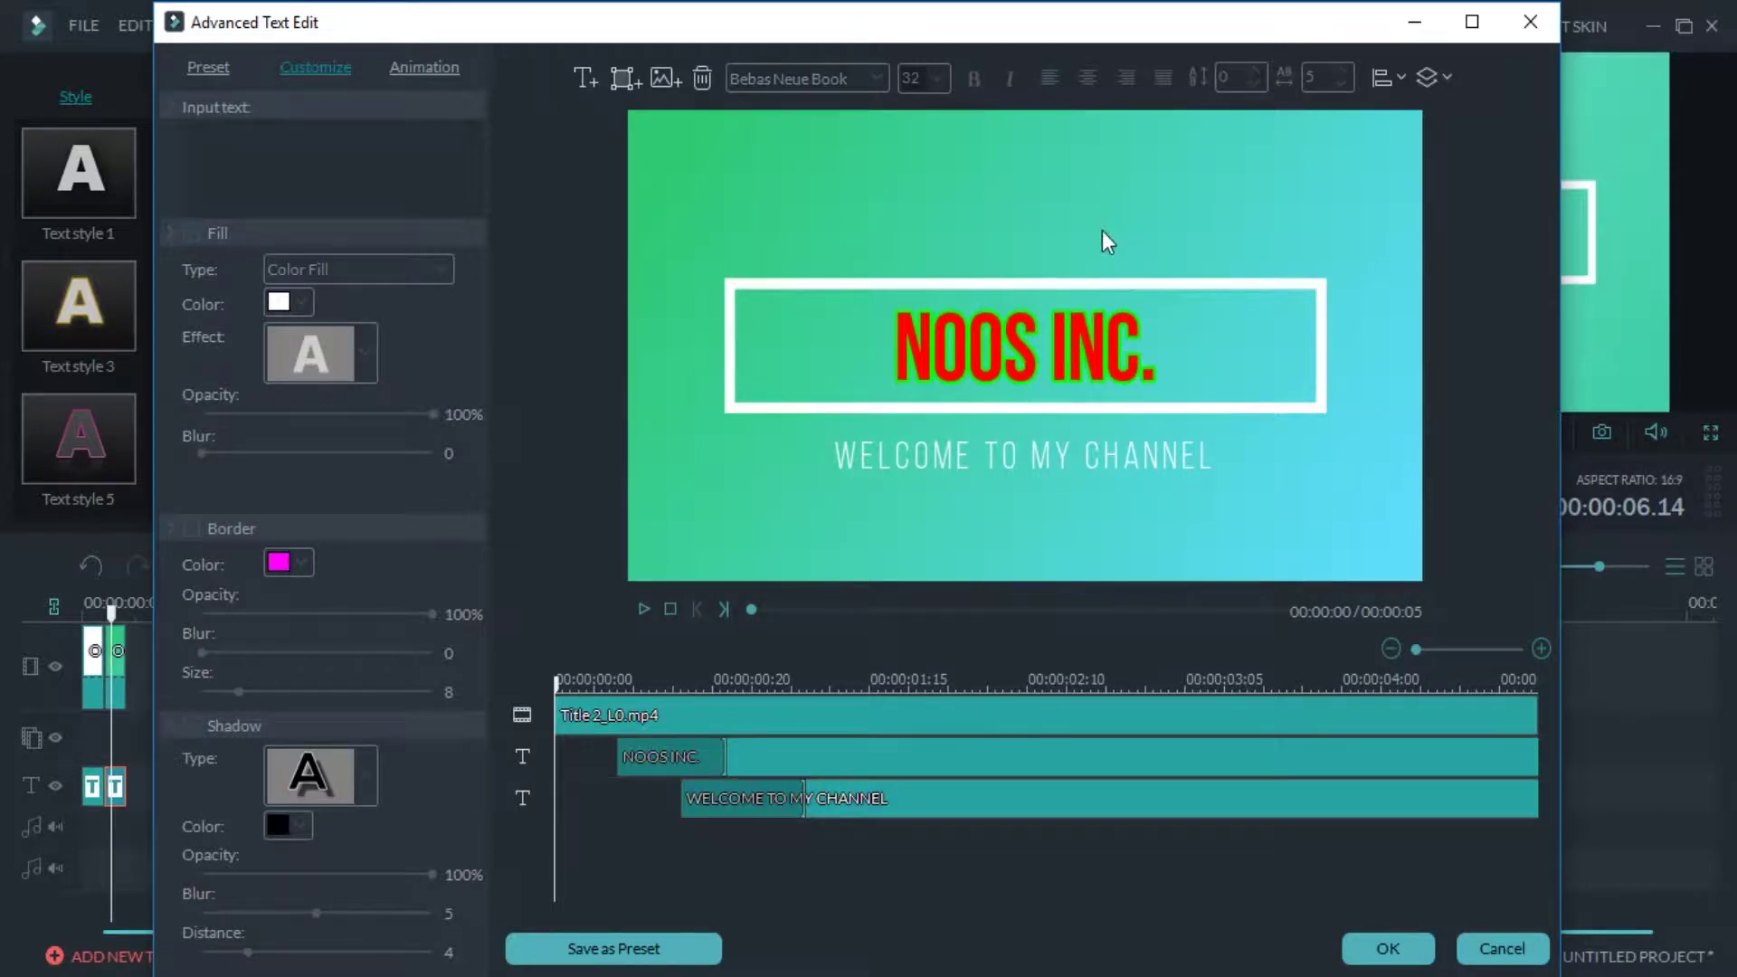
# View the preset text styles in the maximised text editor and accept the second opener's title edits
pyautogui.click(1227, 28)
pyautogui.doubleClick(1230, 12)
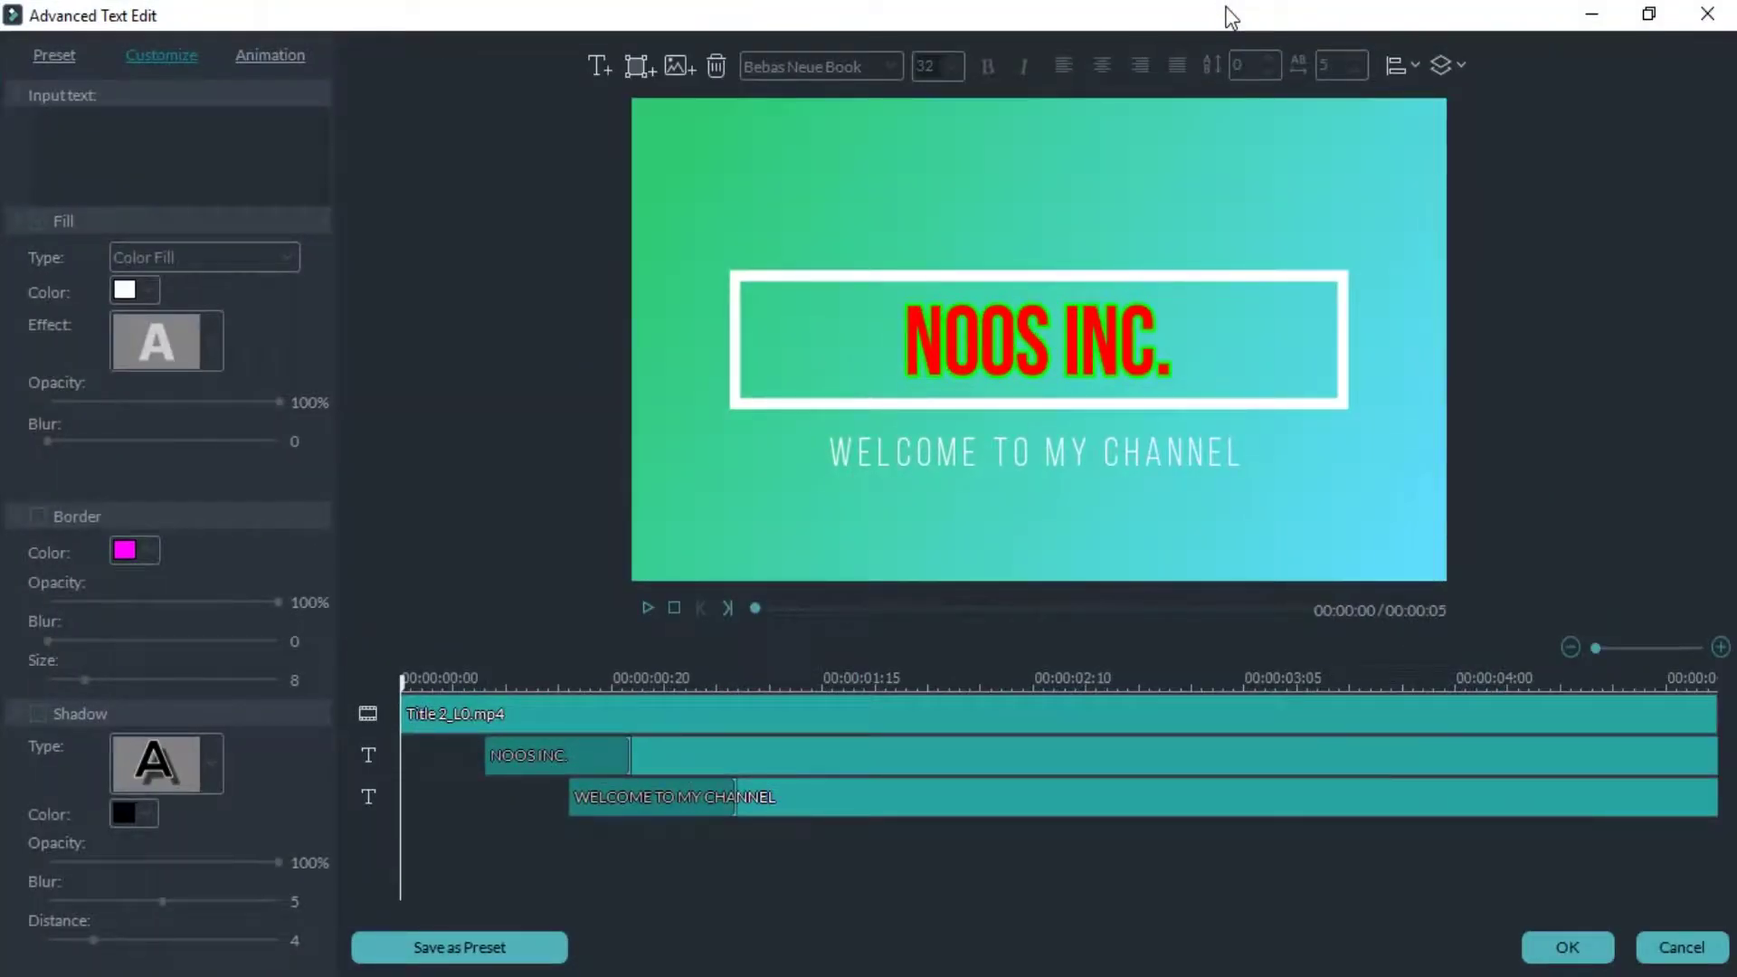
pyautogui.click(53, 56)
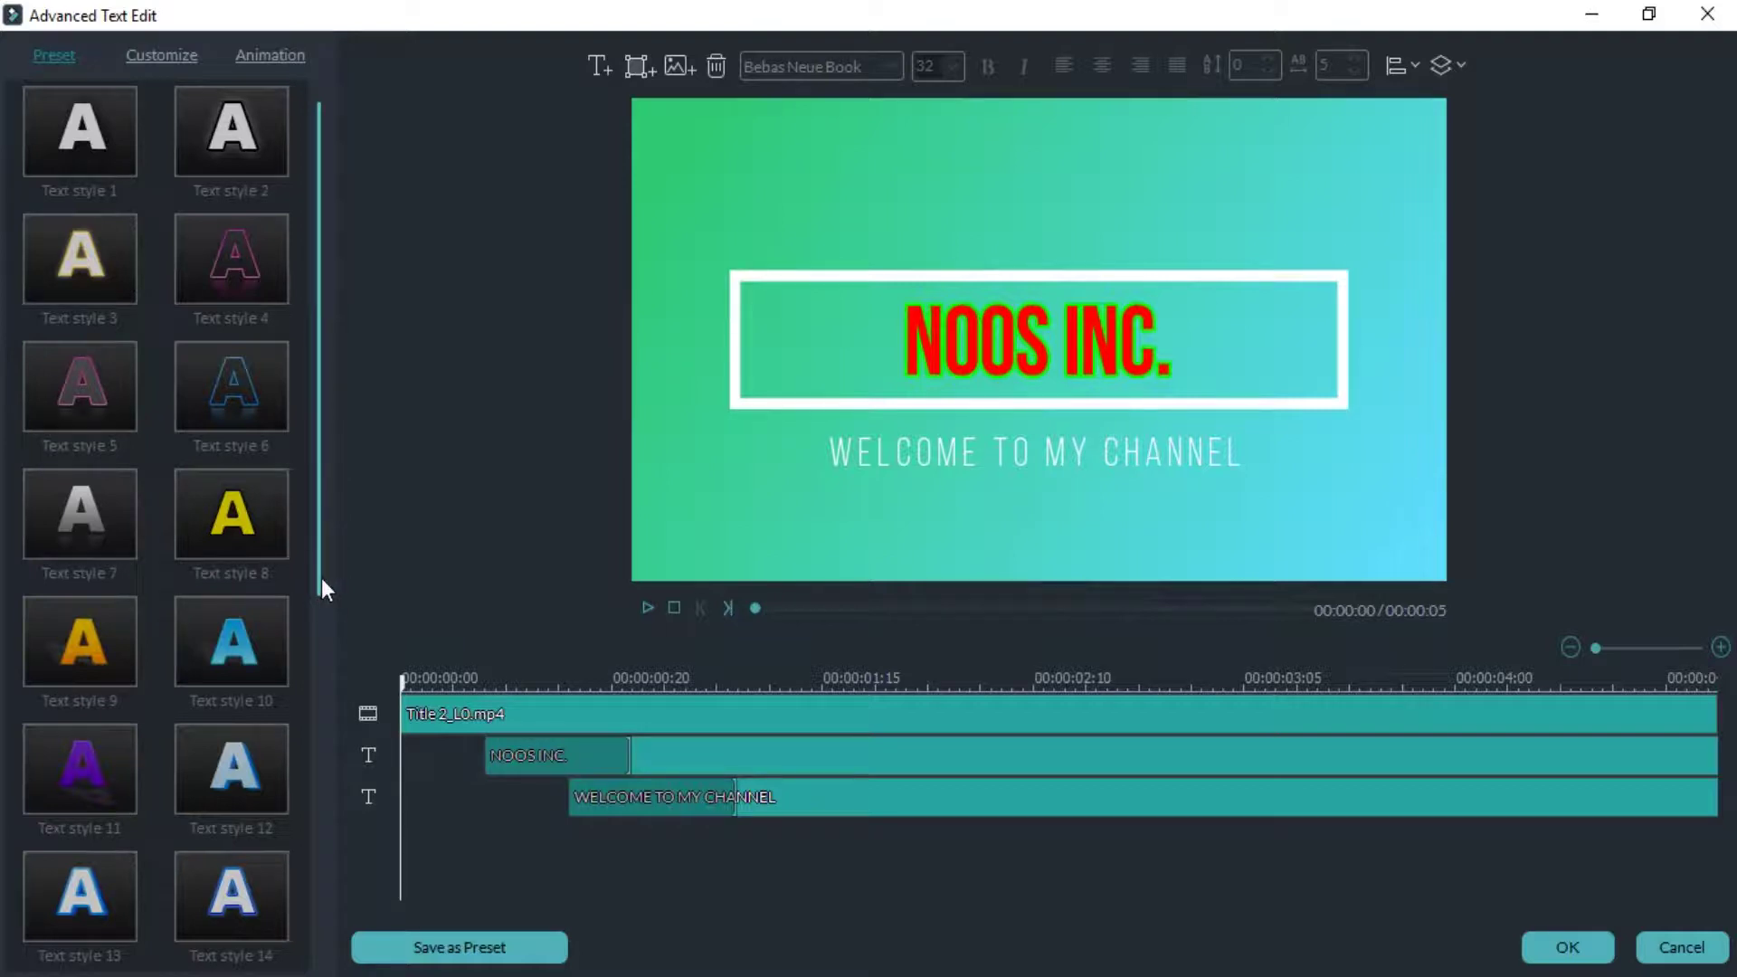
pyautogui.click(1570, 949)
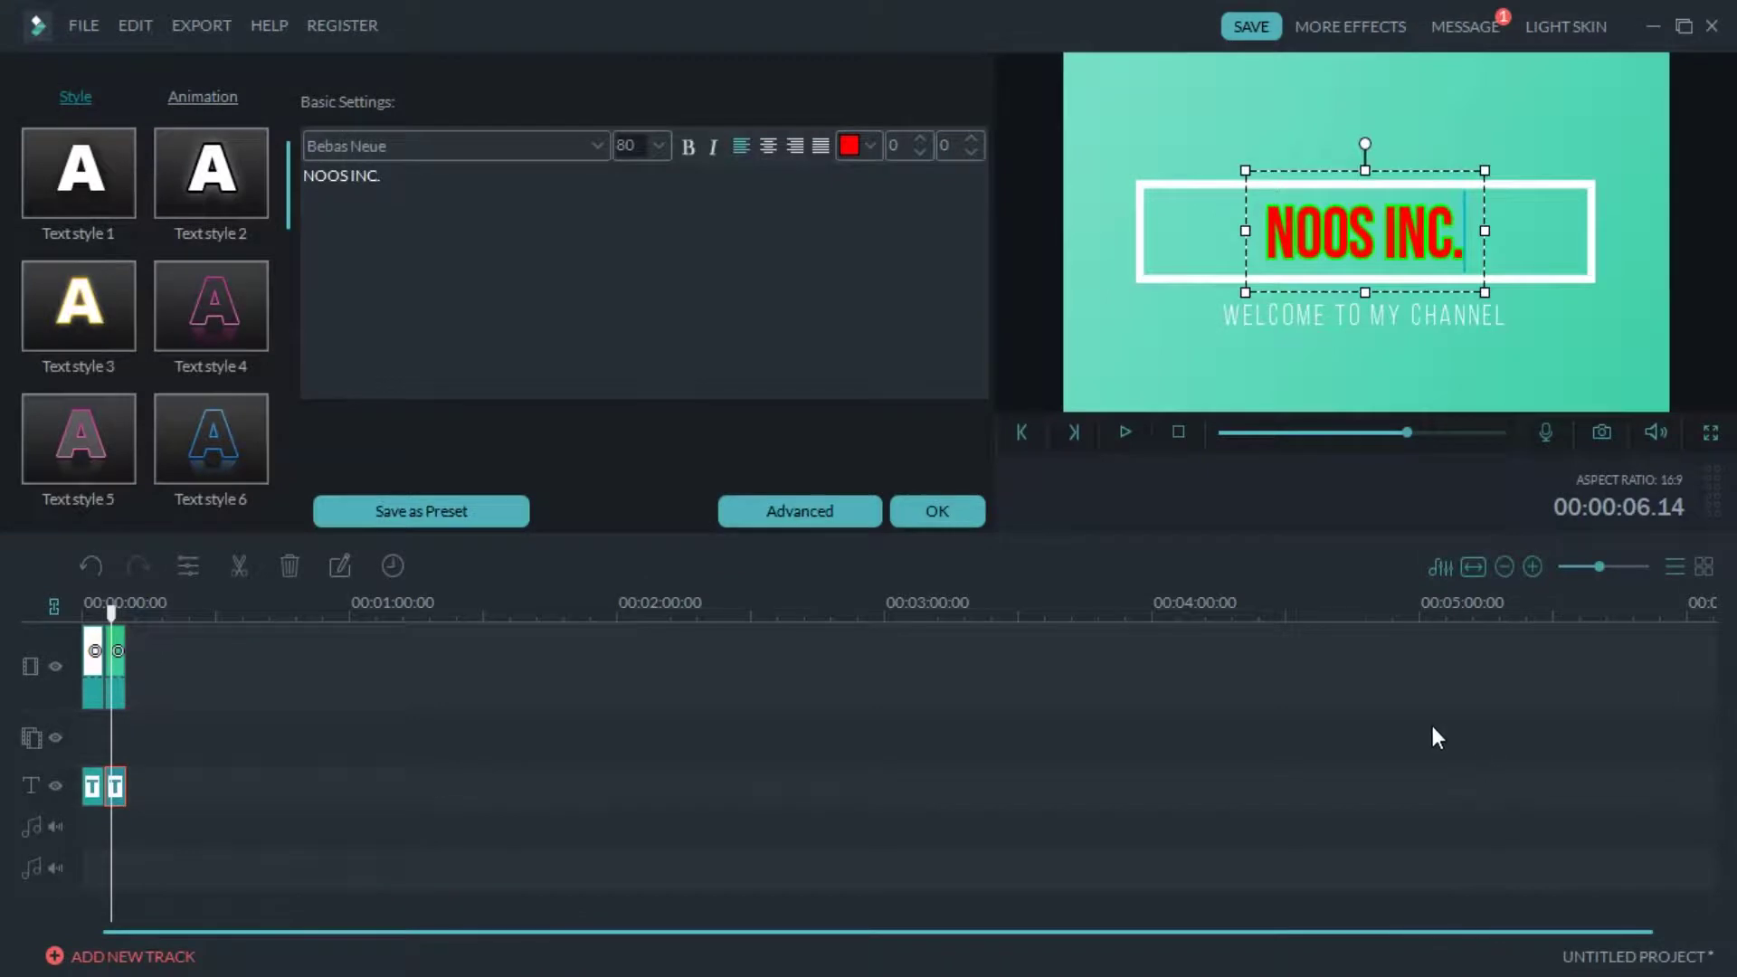
# Close the text settings and preview both openers from the start of the timeline
pyautogui.click(71, 617)
pyautogui.click(939, 519)
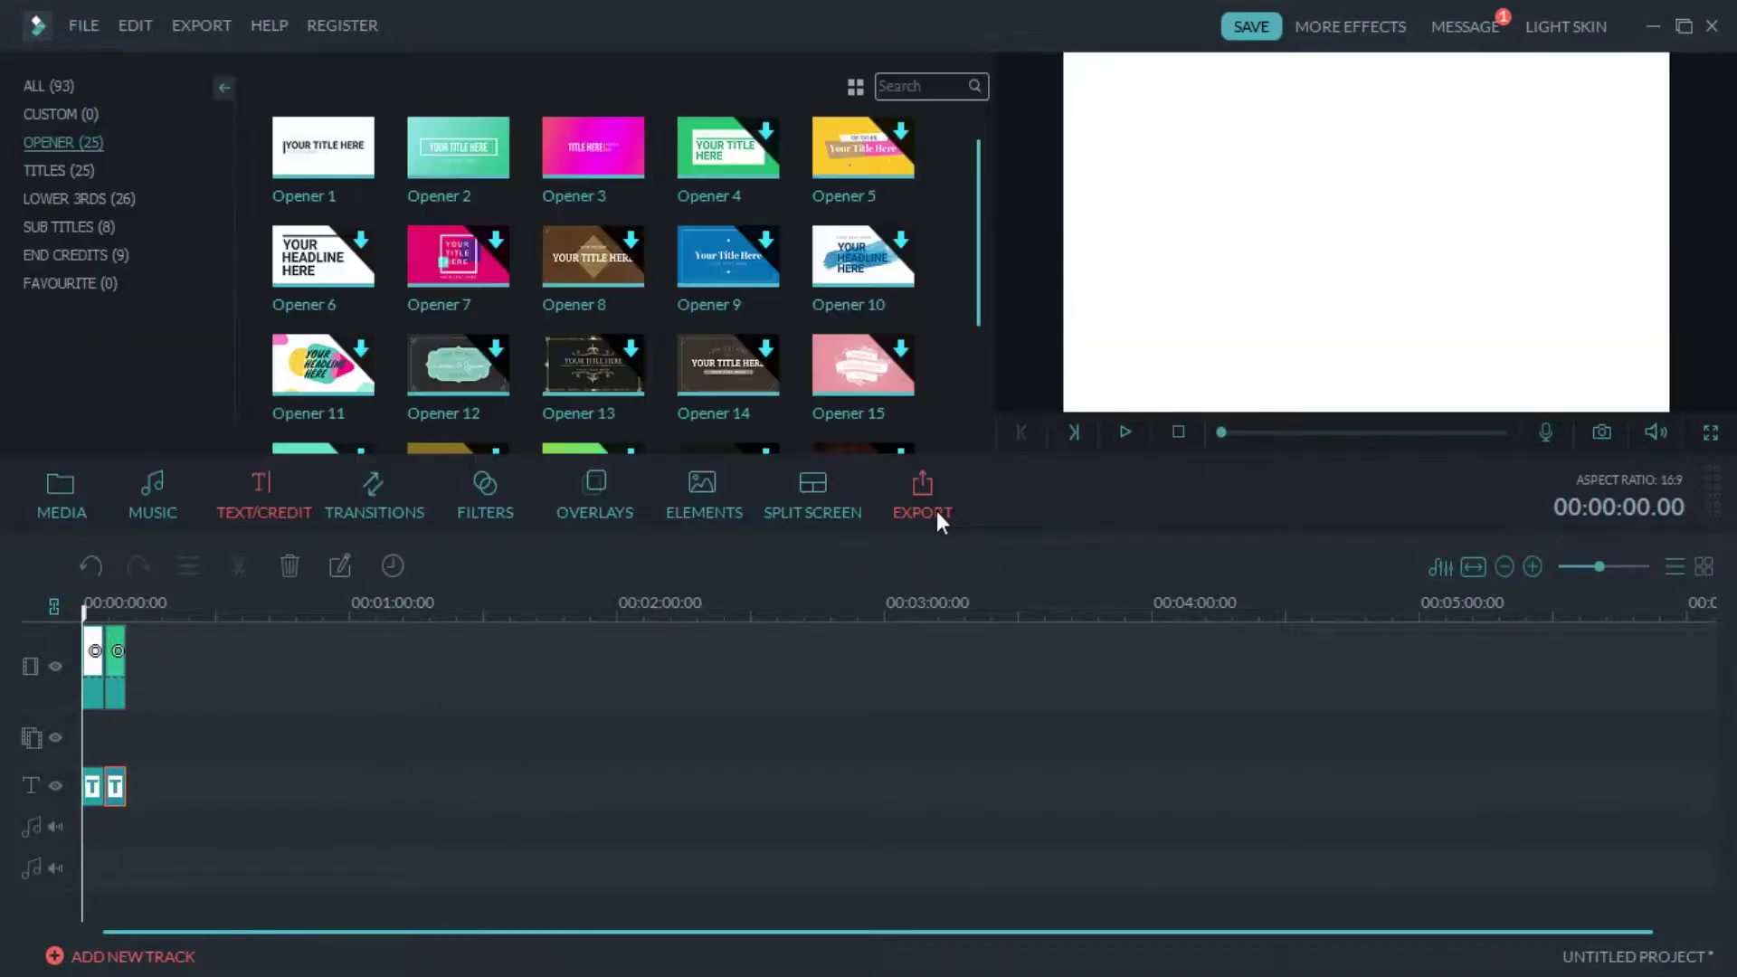
pyautogui.click(1125, 432)
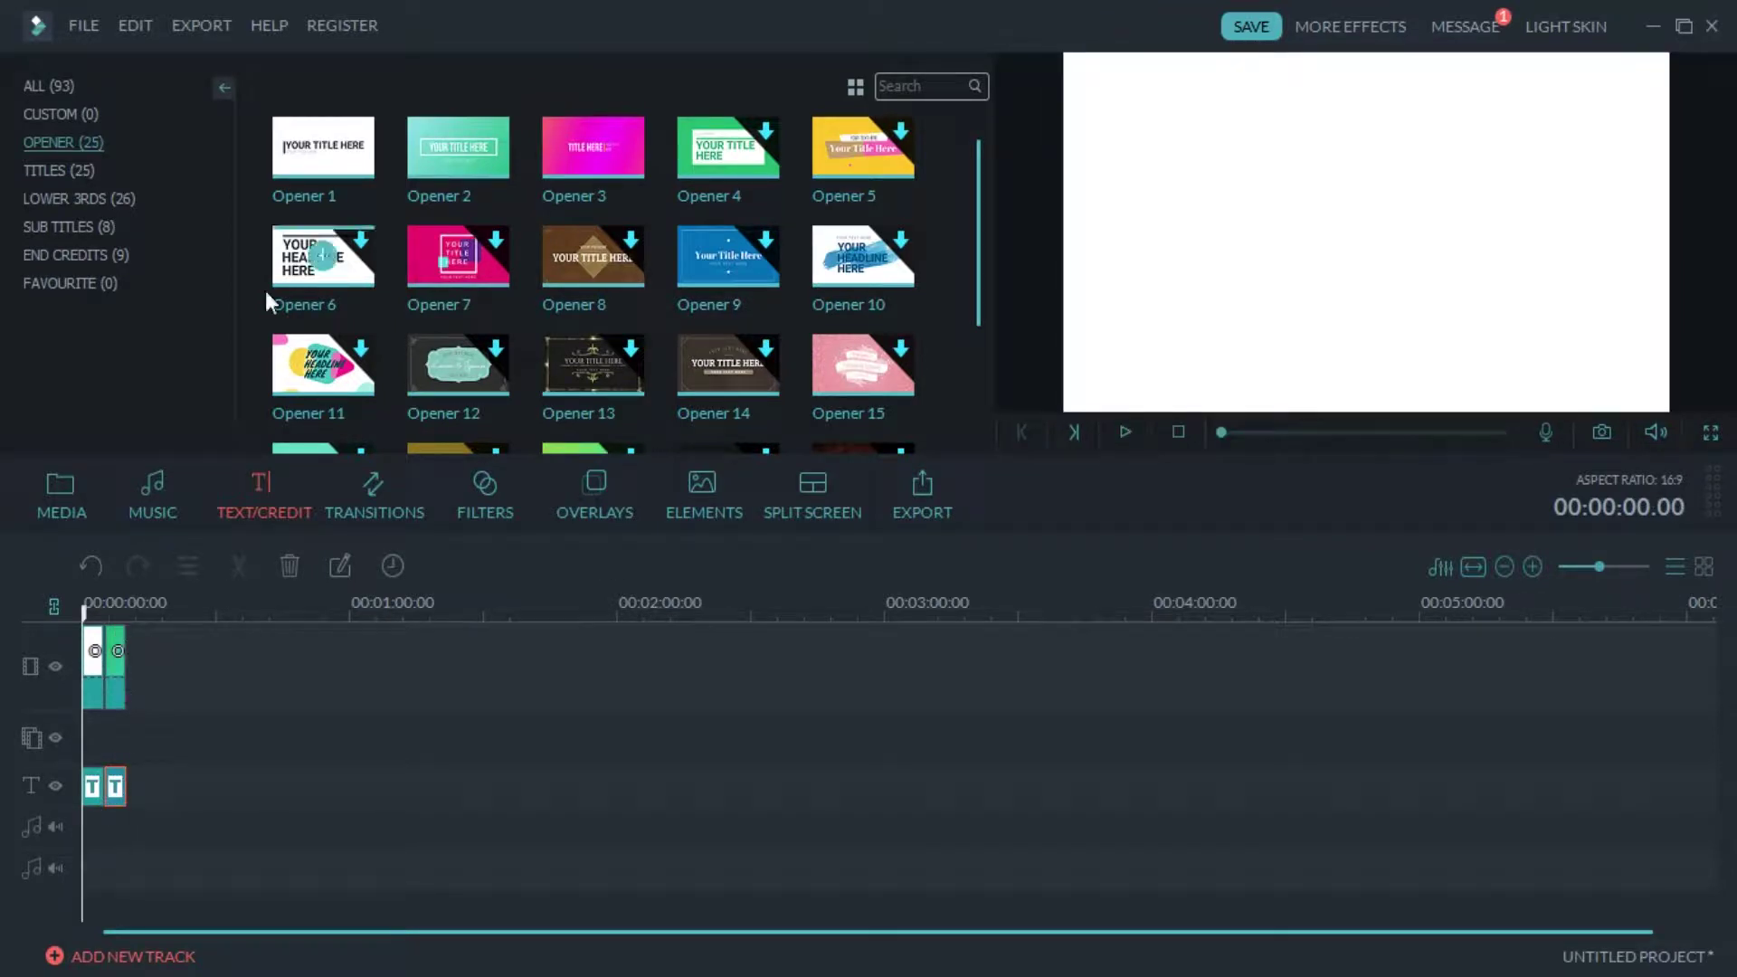
# Add the imported SOUND audio to the first audio track and trim its end to match the second opener's end at 10 seconds
pyautogui.click(57, 498)
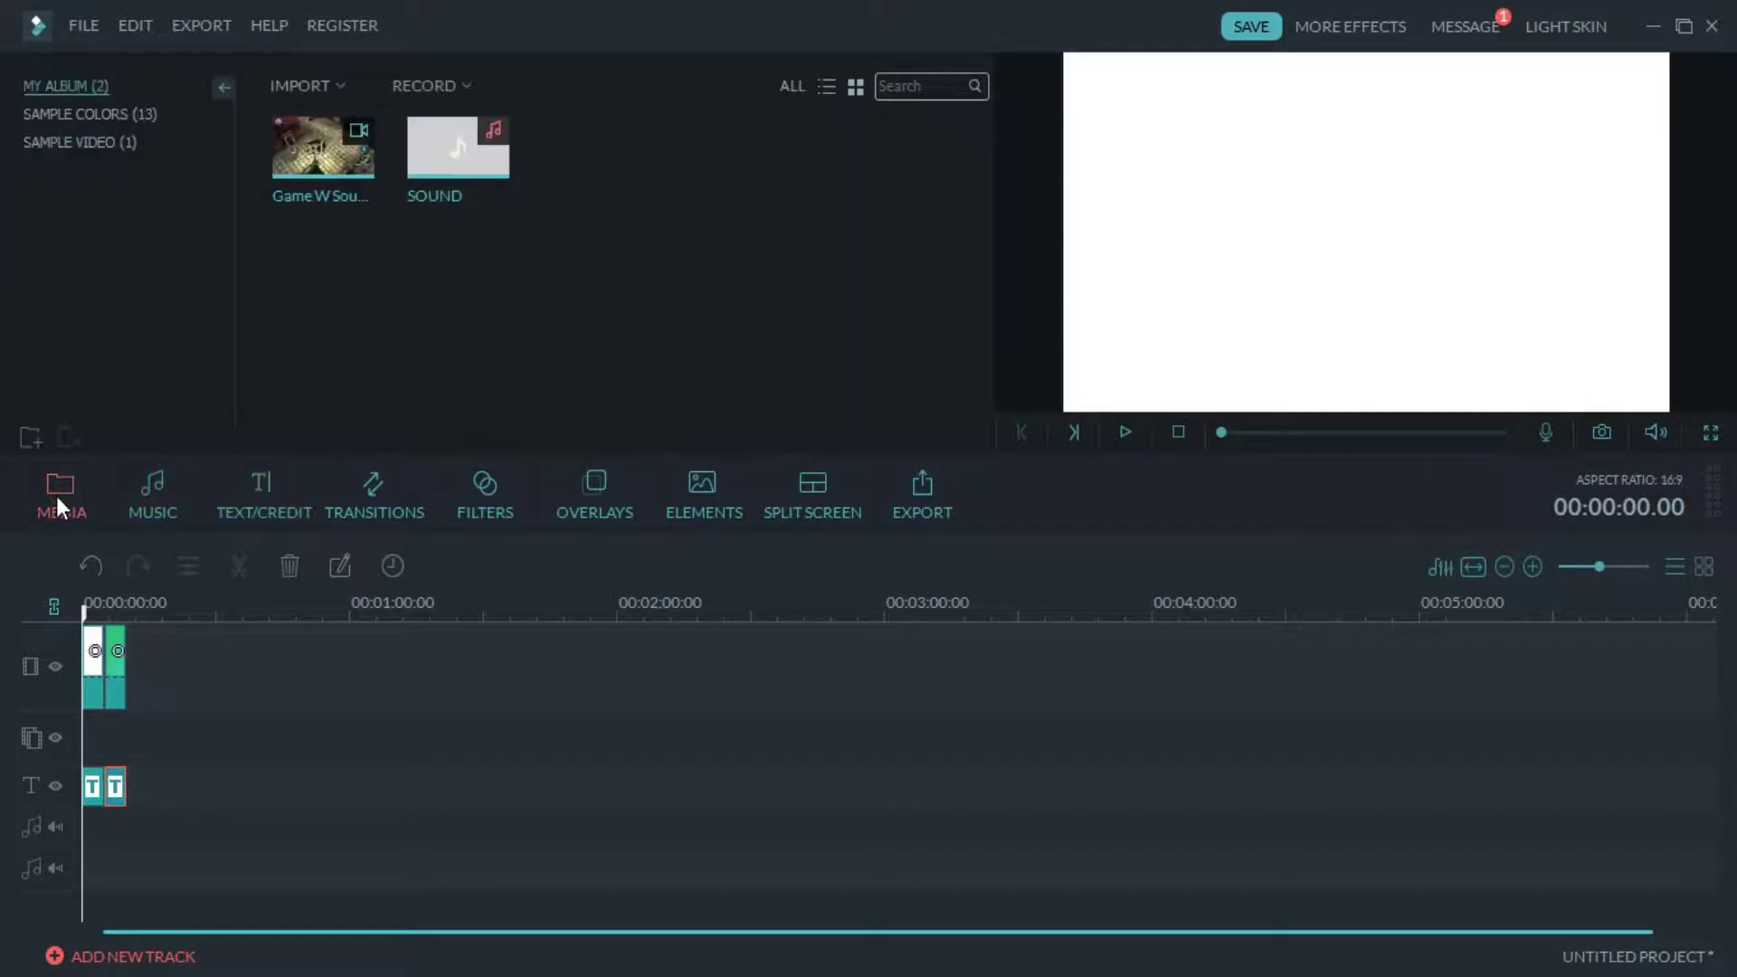
pyautogui.click(466, 172)
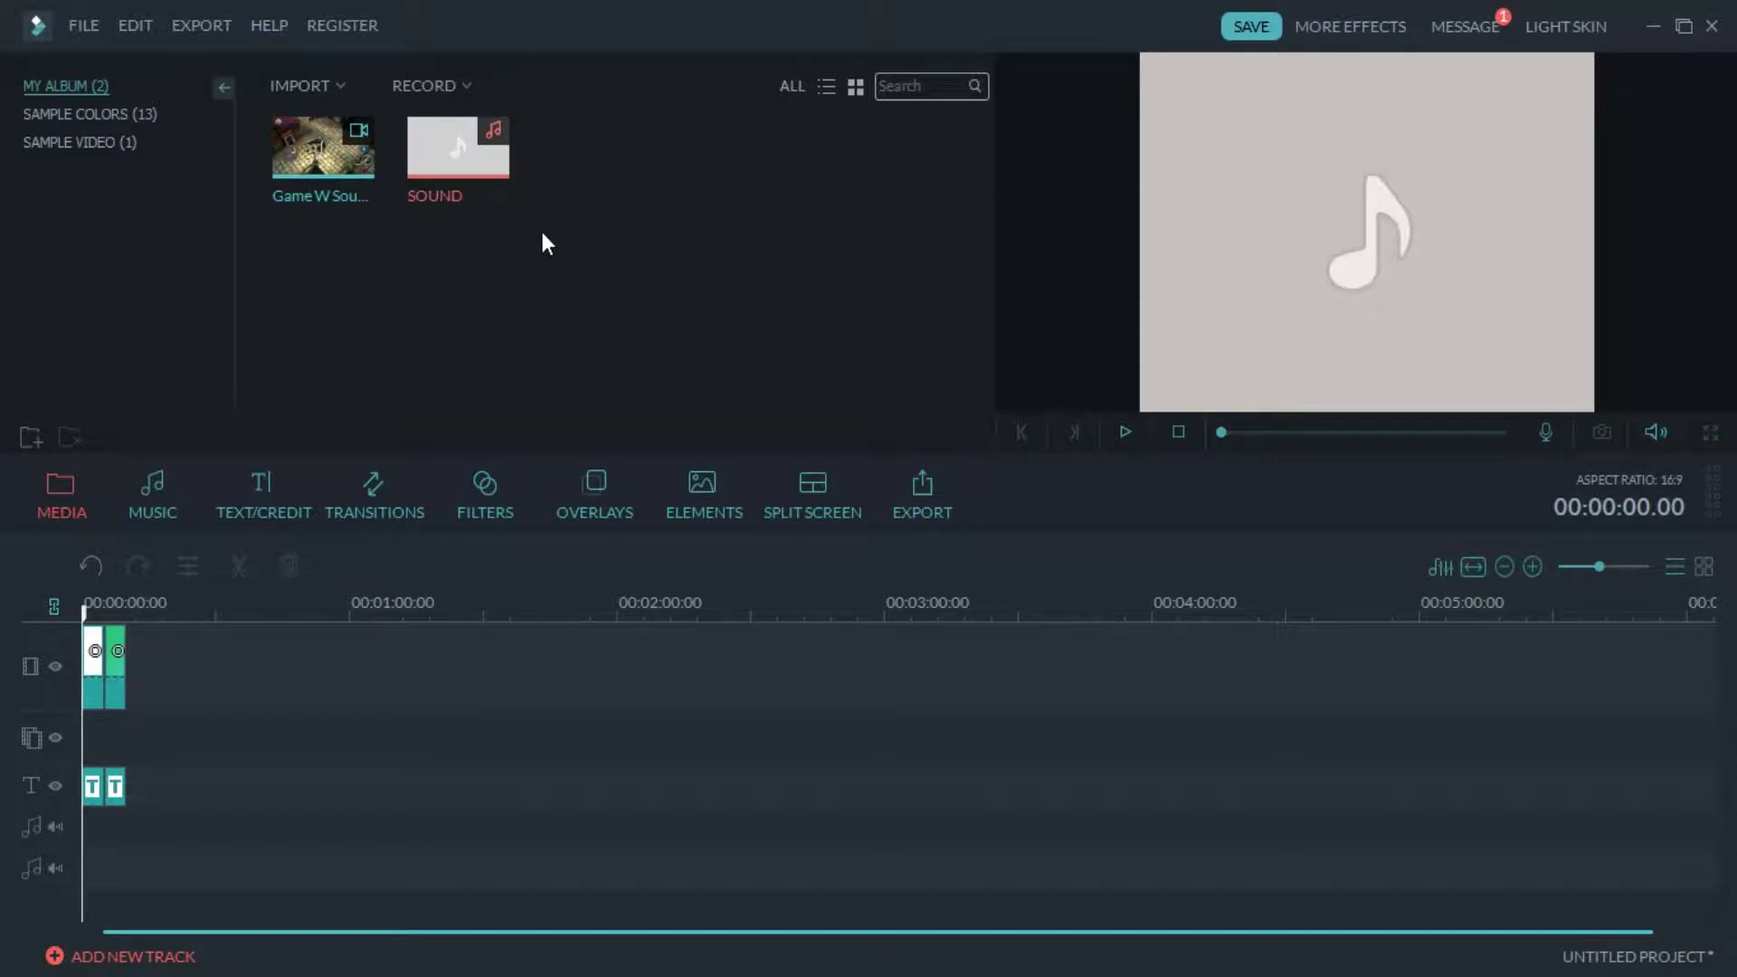
pyautogui.click(461, 150)
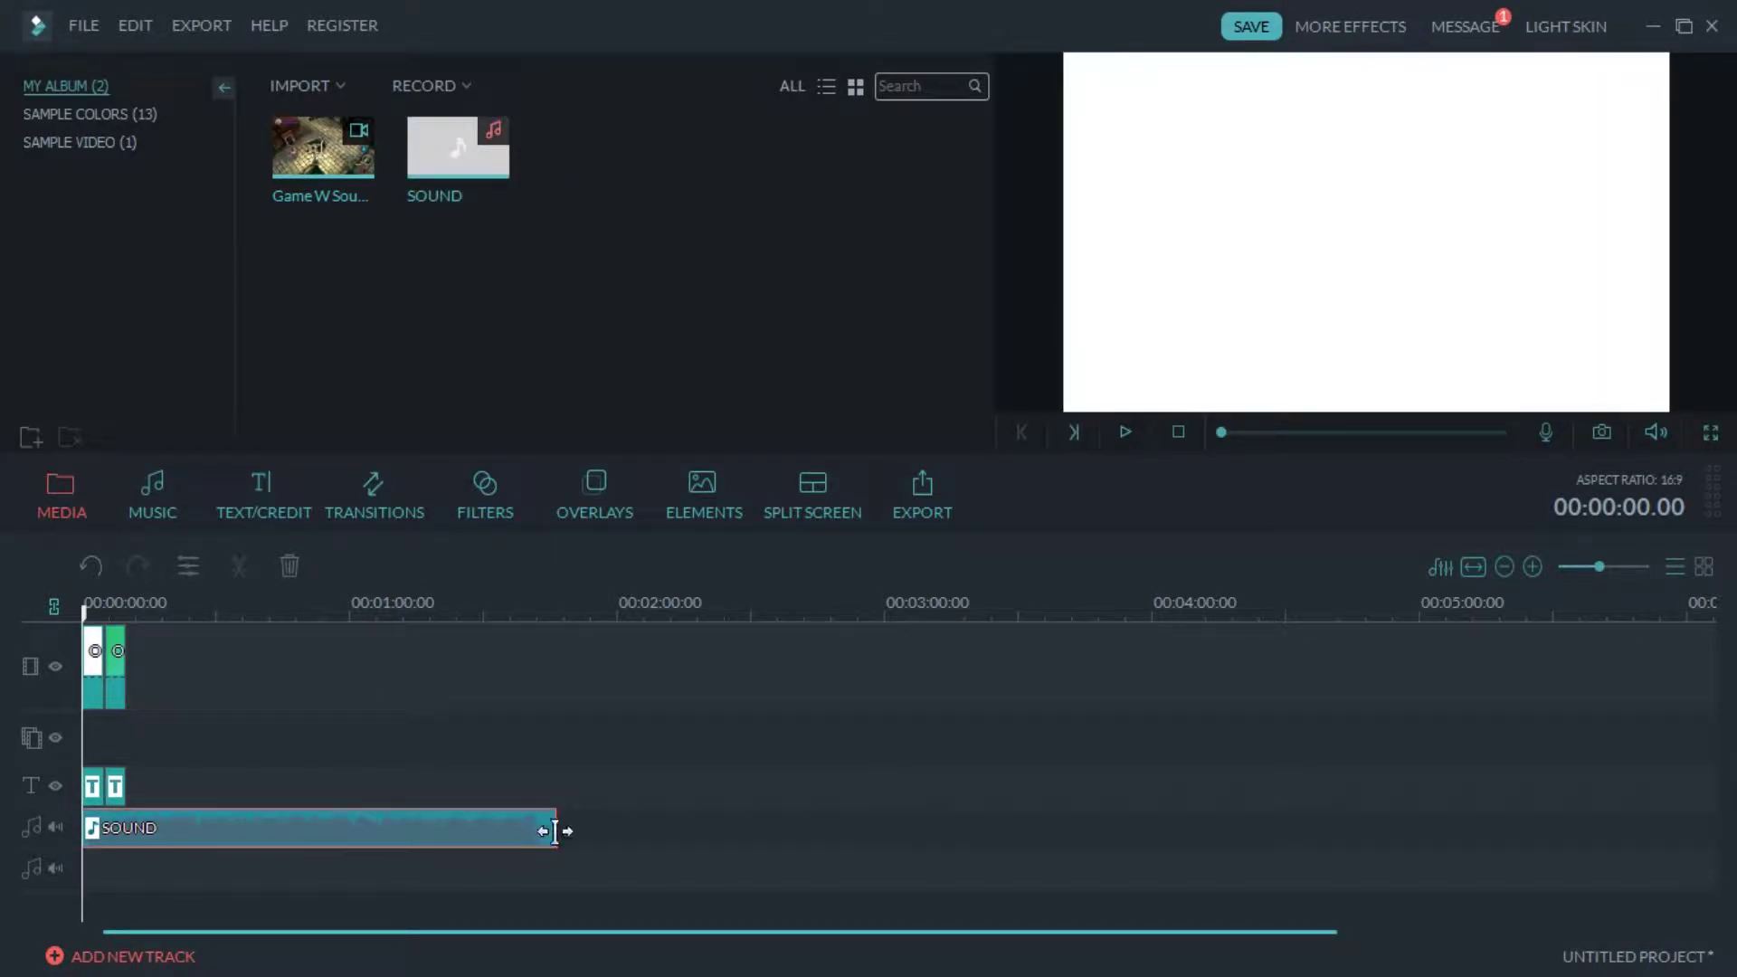
pyautogui.moveTo(554, 831); pyautogui.dragTo(129, 826)
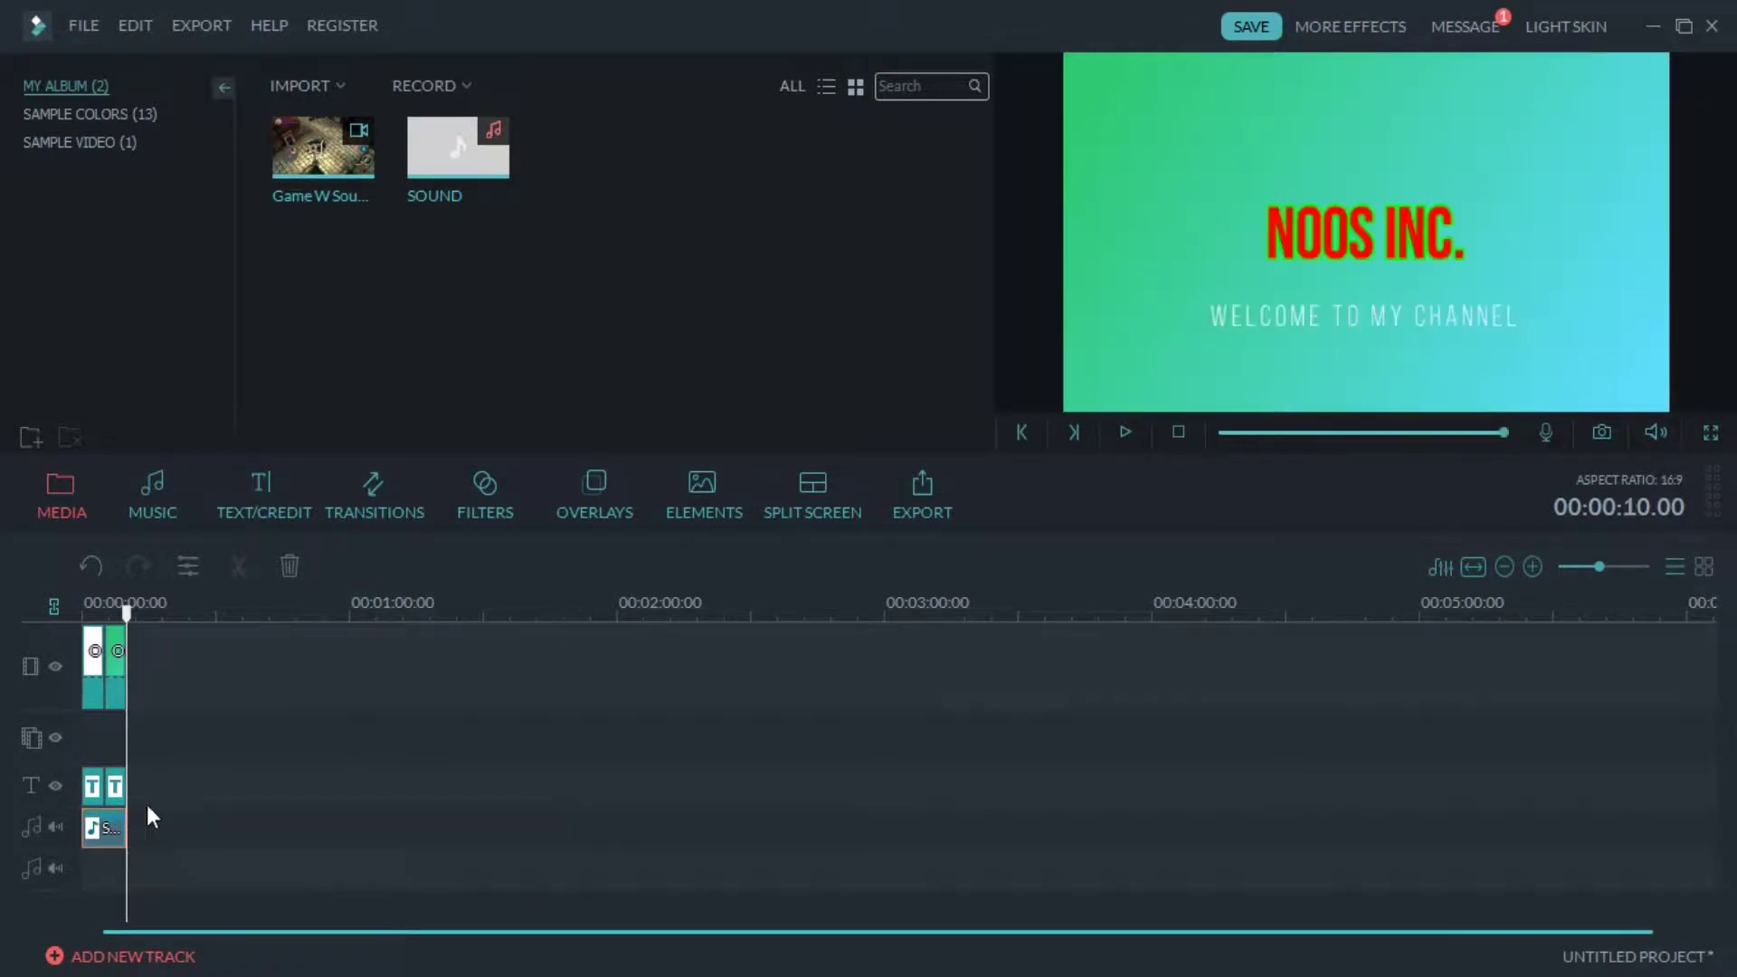
# Play the openers with their sound from the start of the timeline, and pause during the second opener
pyautogui.moveTo(127, 614); pyautogui.dragTo(62, 609)
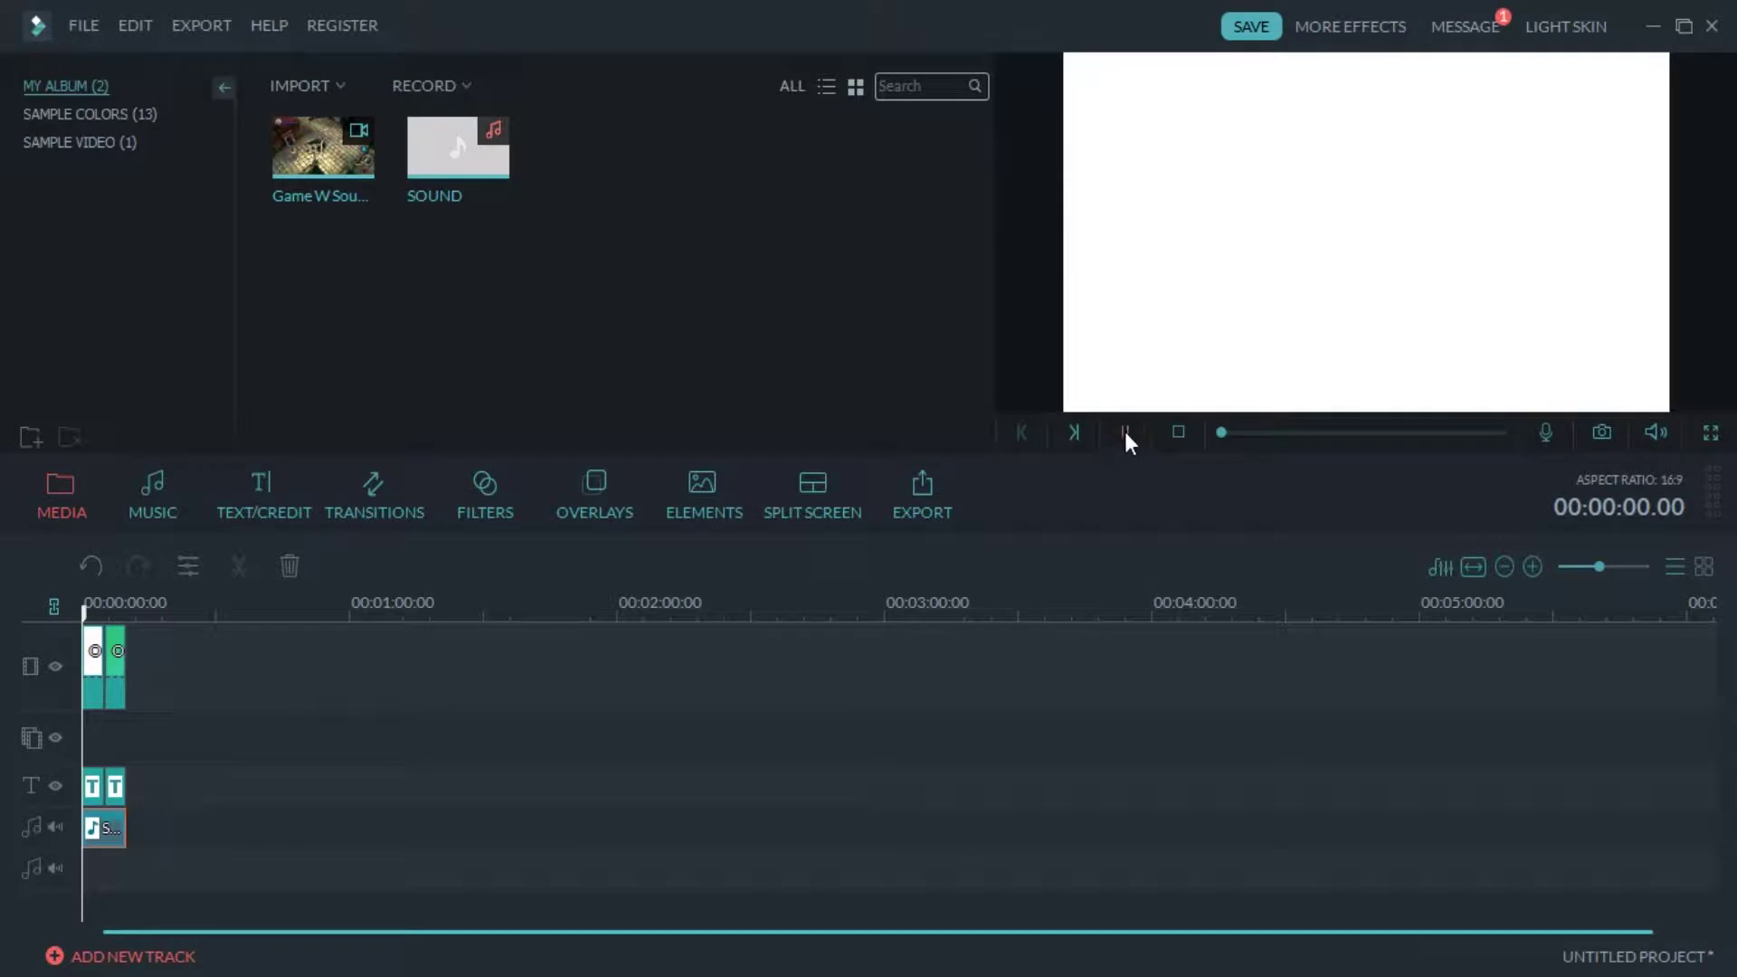
pyautogui.click(1125, 432)
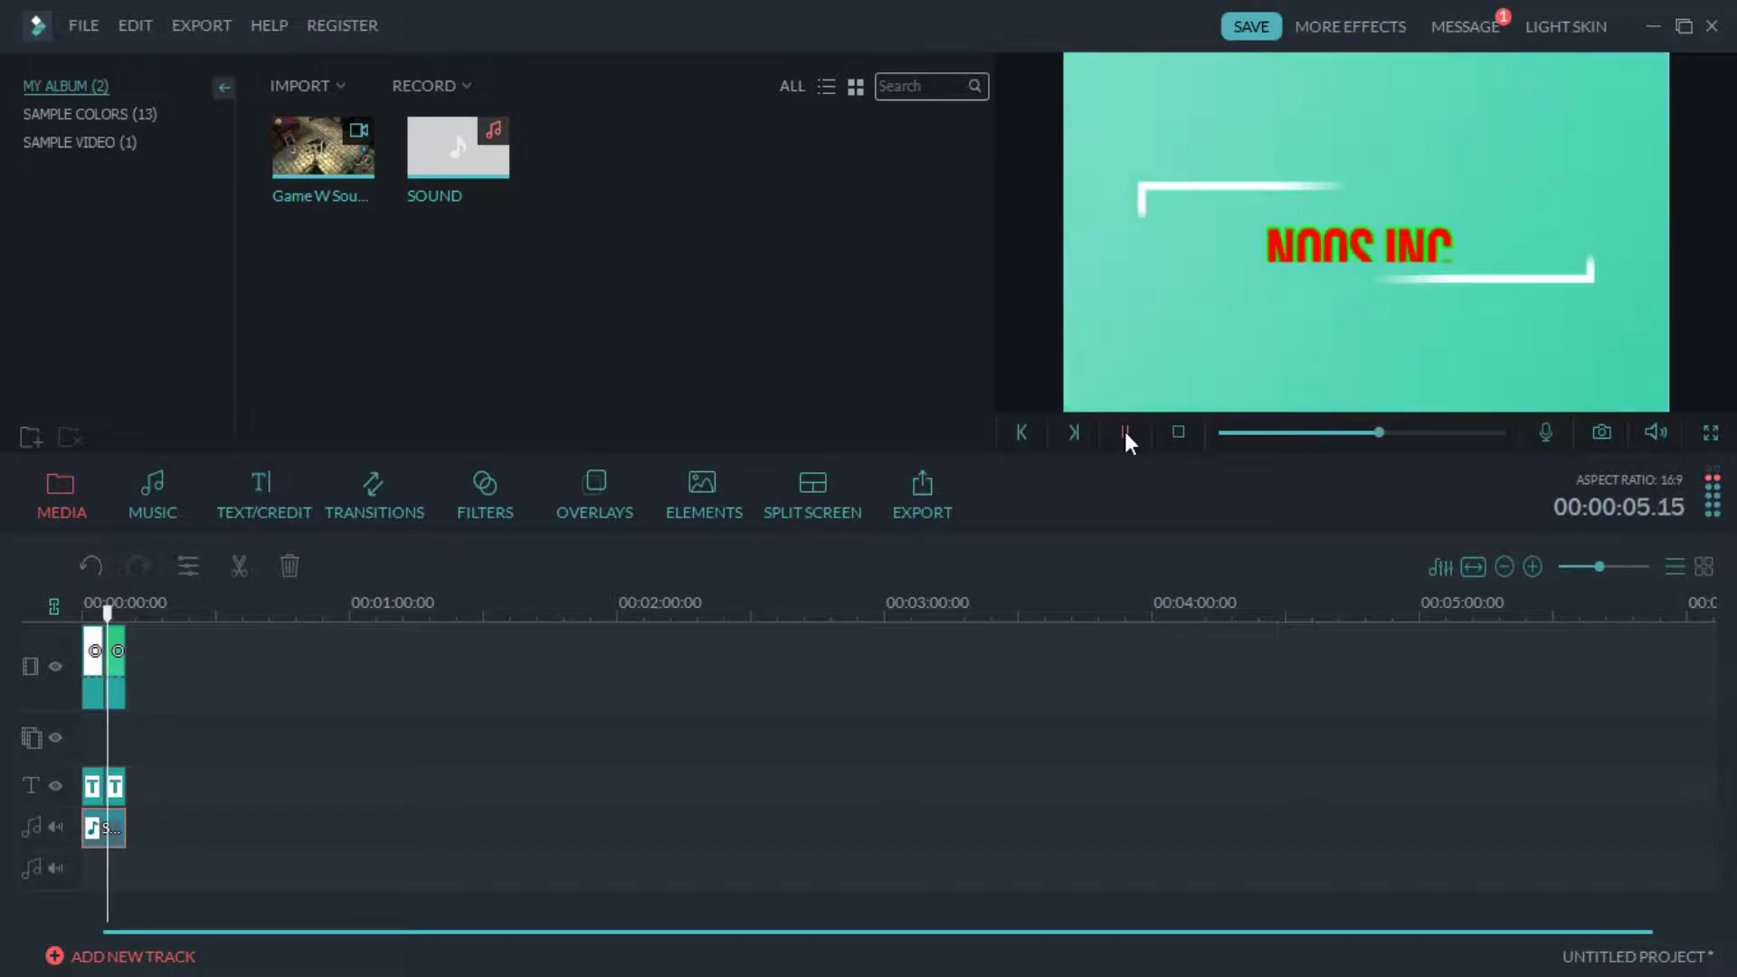
pyautogui.click(1125, 431)
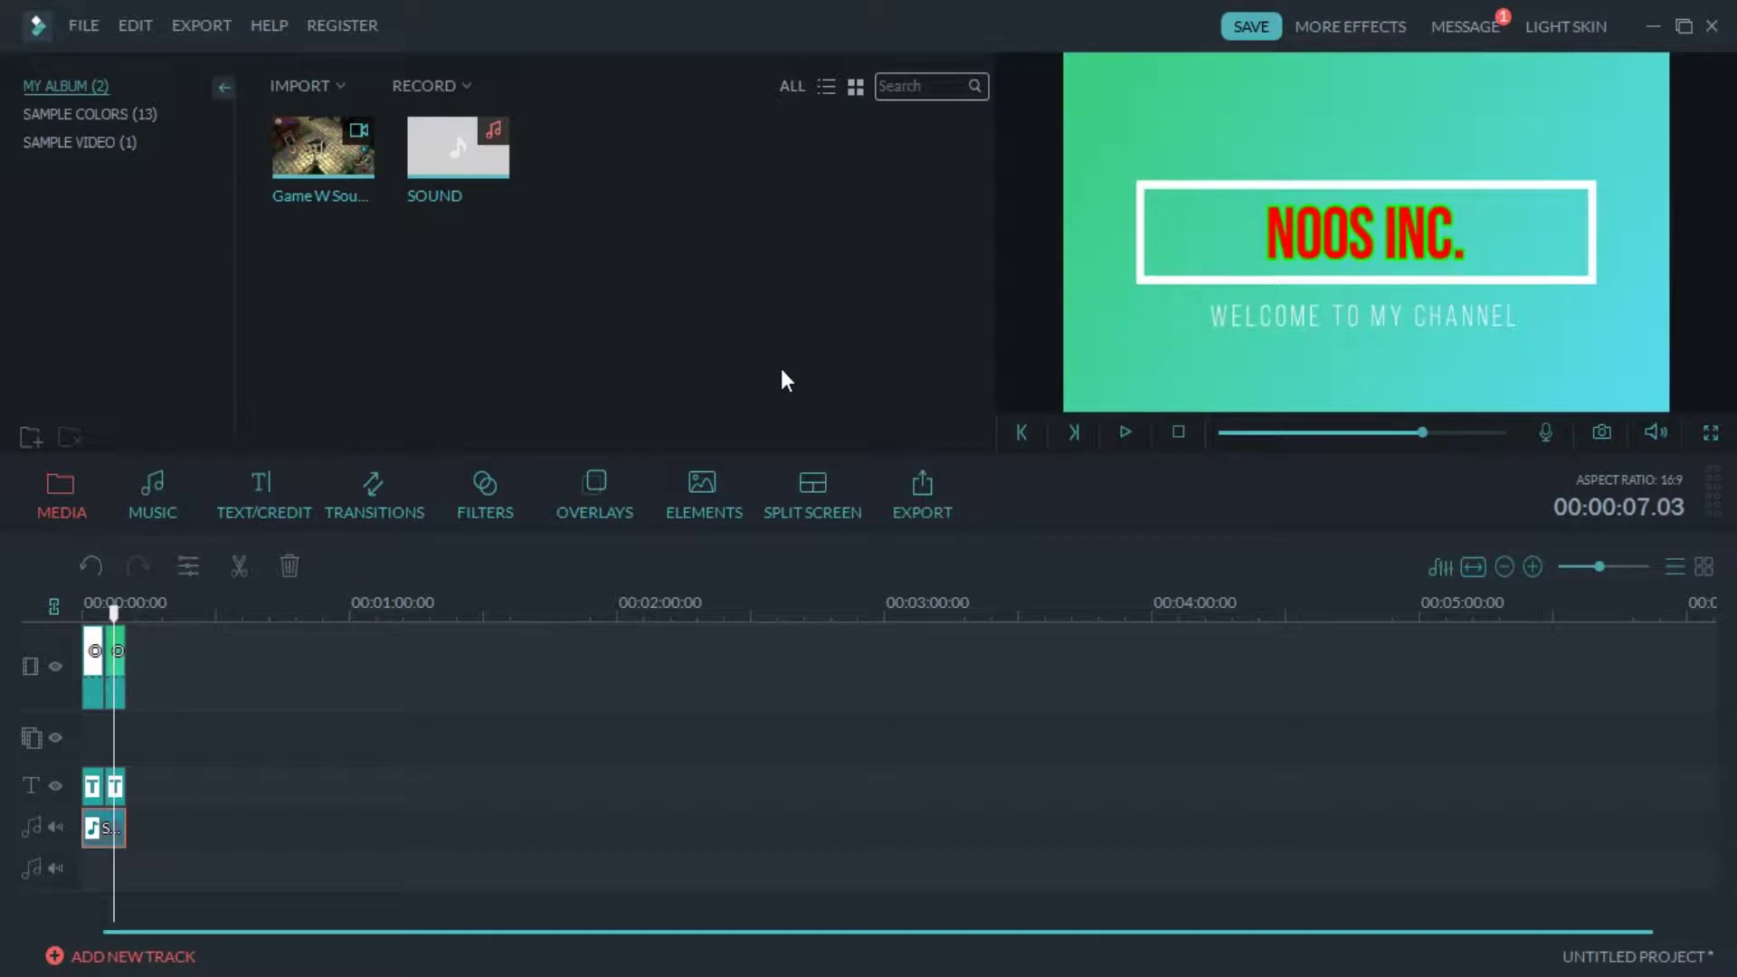
# Insert the game footage clip into the video track and place it directly after the second opener
pyautogui.moveTo(326, 154)
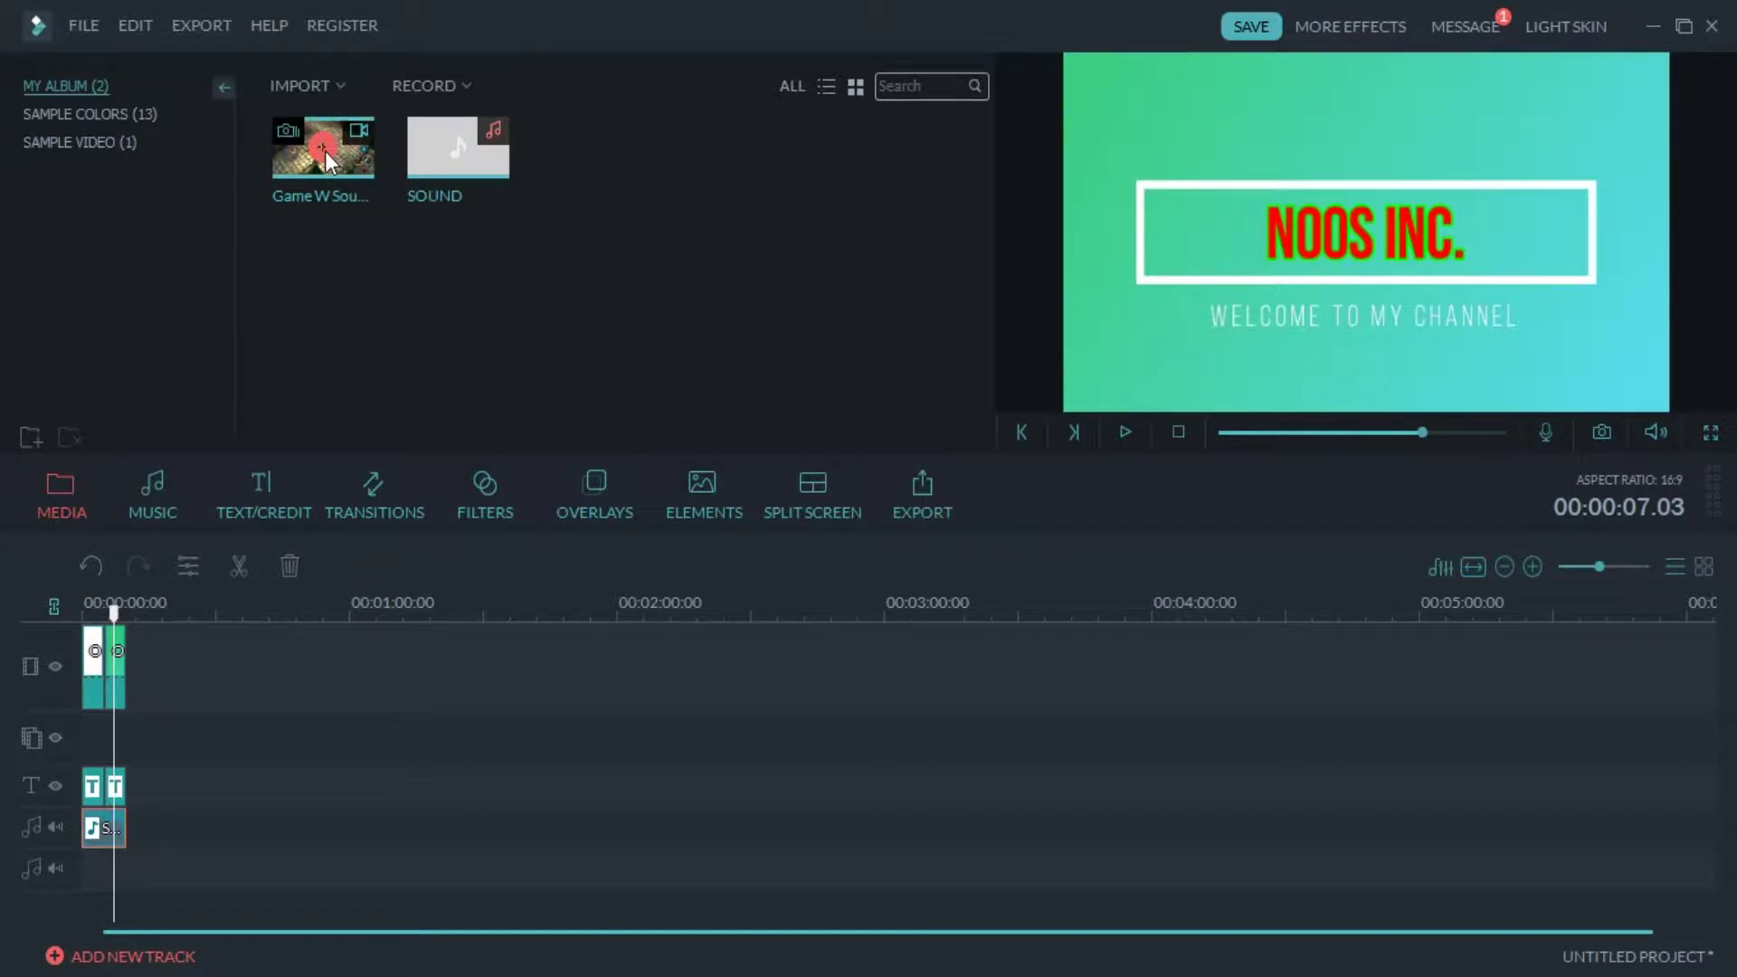
pyautogui.click(323, 150)
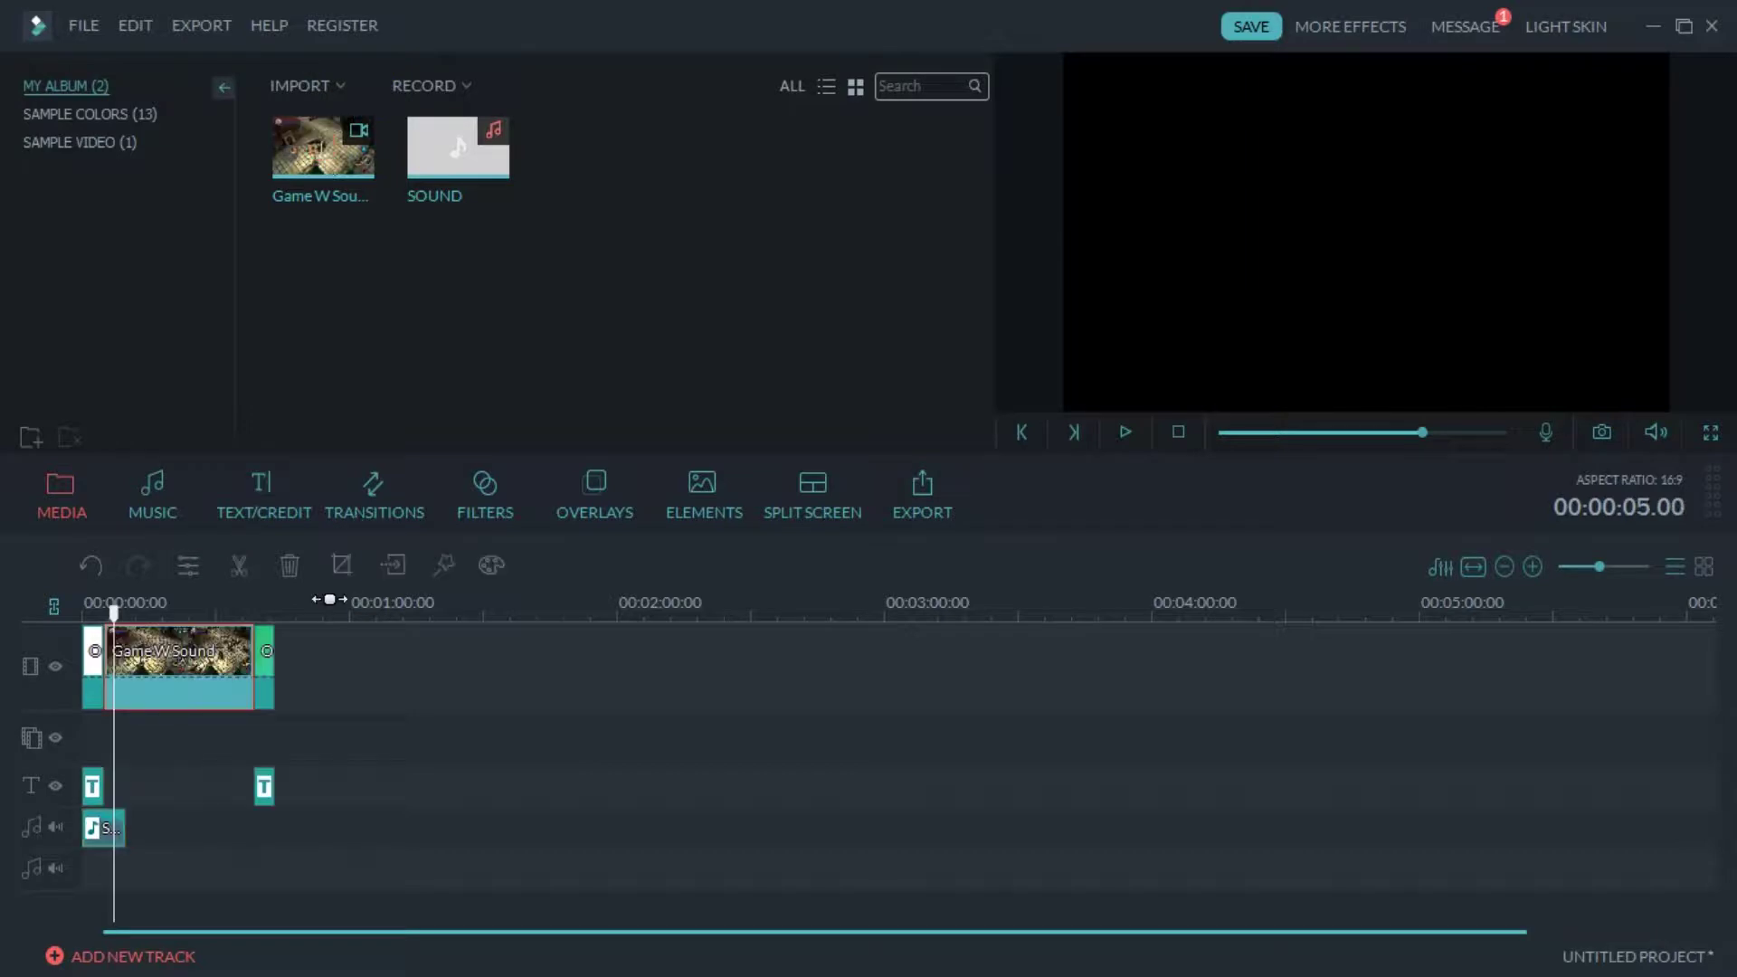
pyautogui.moveTo(175, 667); pyautogui.dragTo(228, 667)
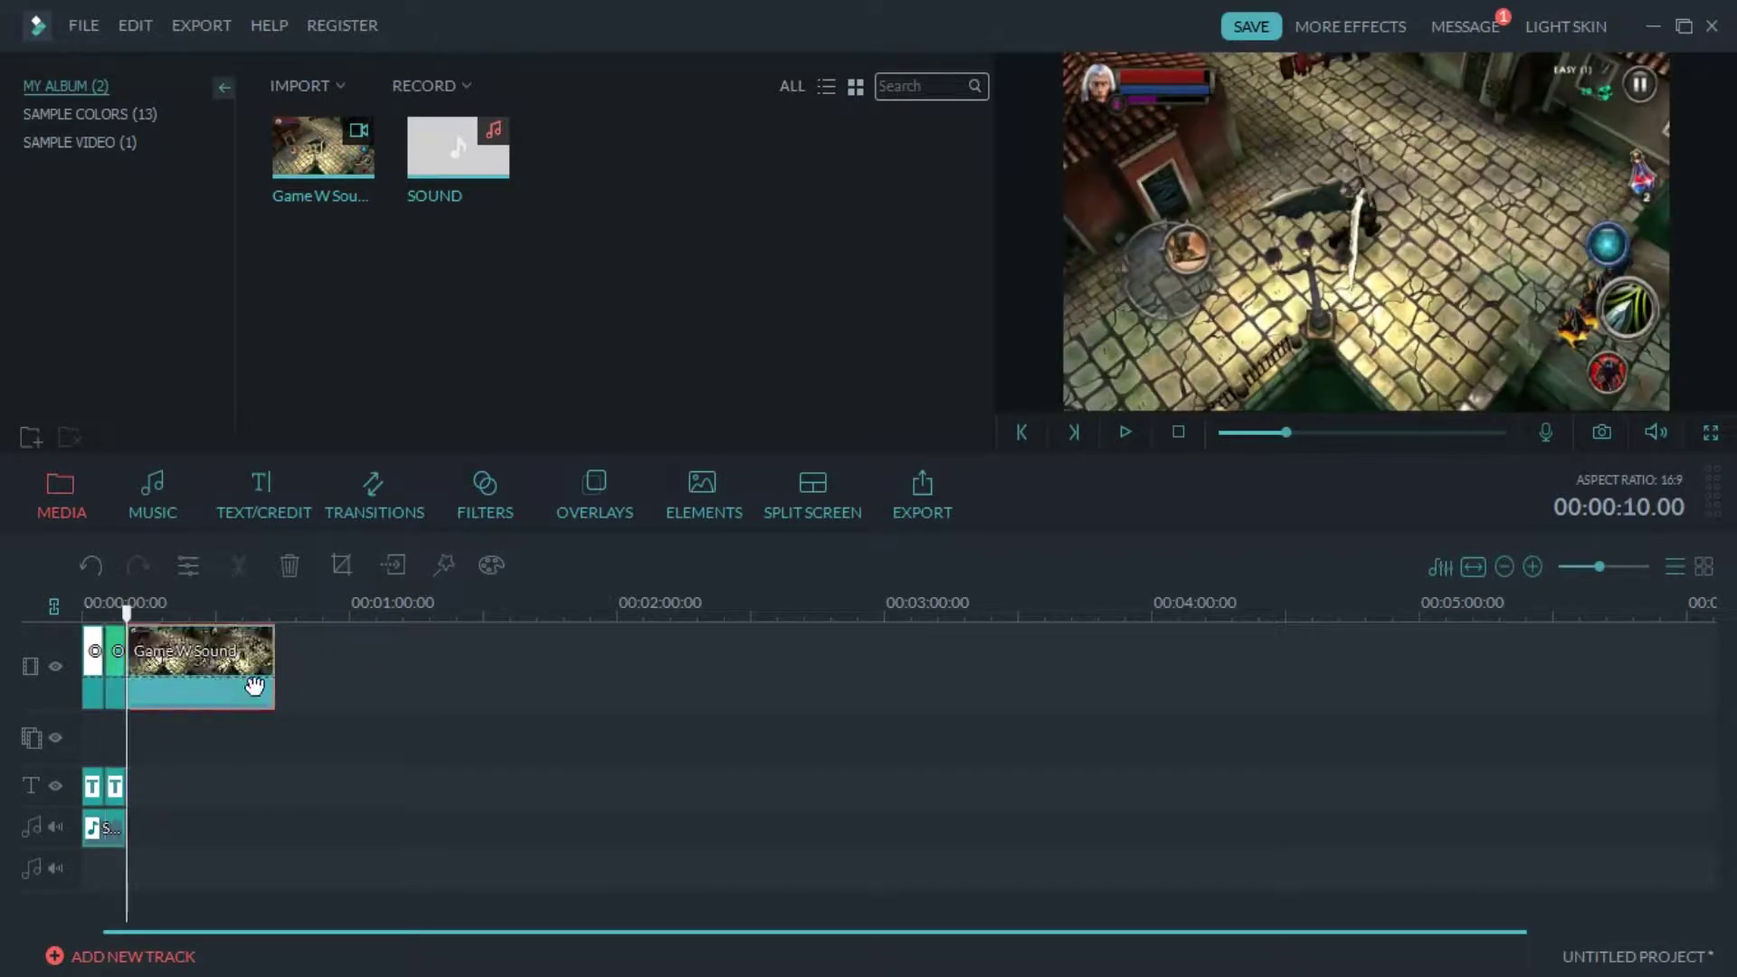
# Play the timeline from the beginning through the openers into the game footage, and pause it
pyautogui.moveTo(129, 615); pyautogui.dragTo(84, 615)
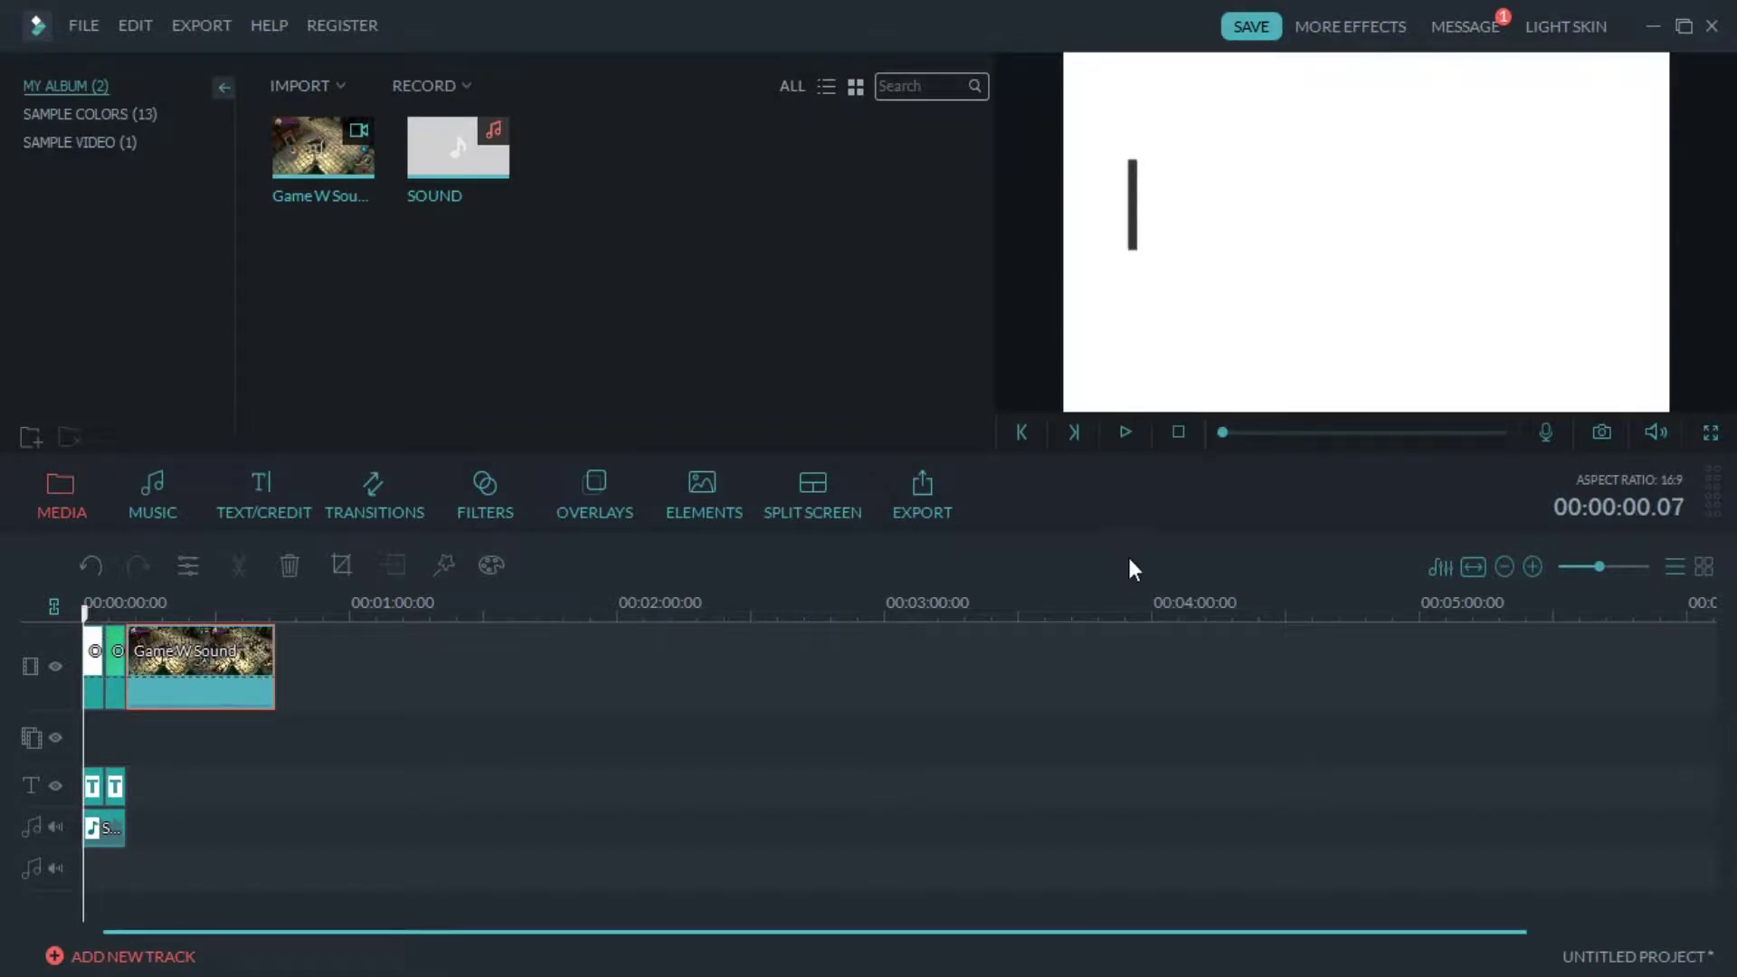
pyautogui.click(1120, 434)
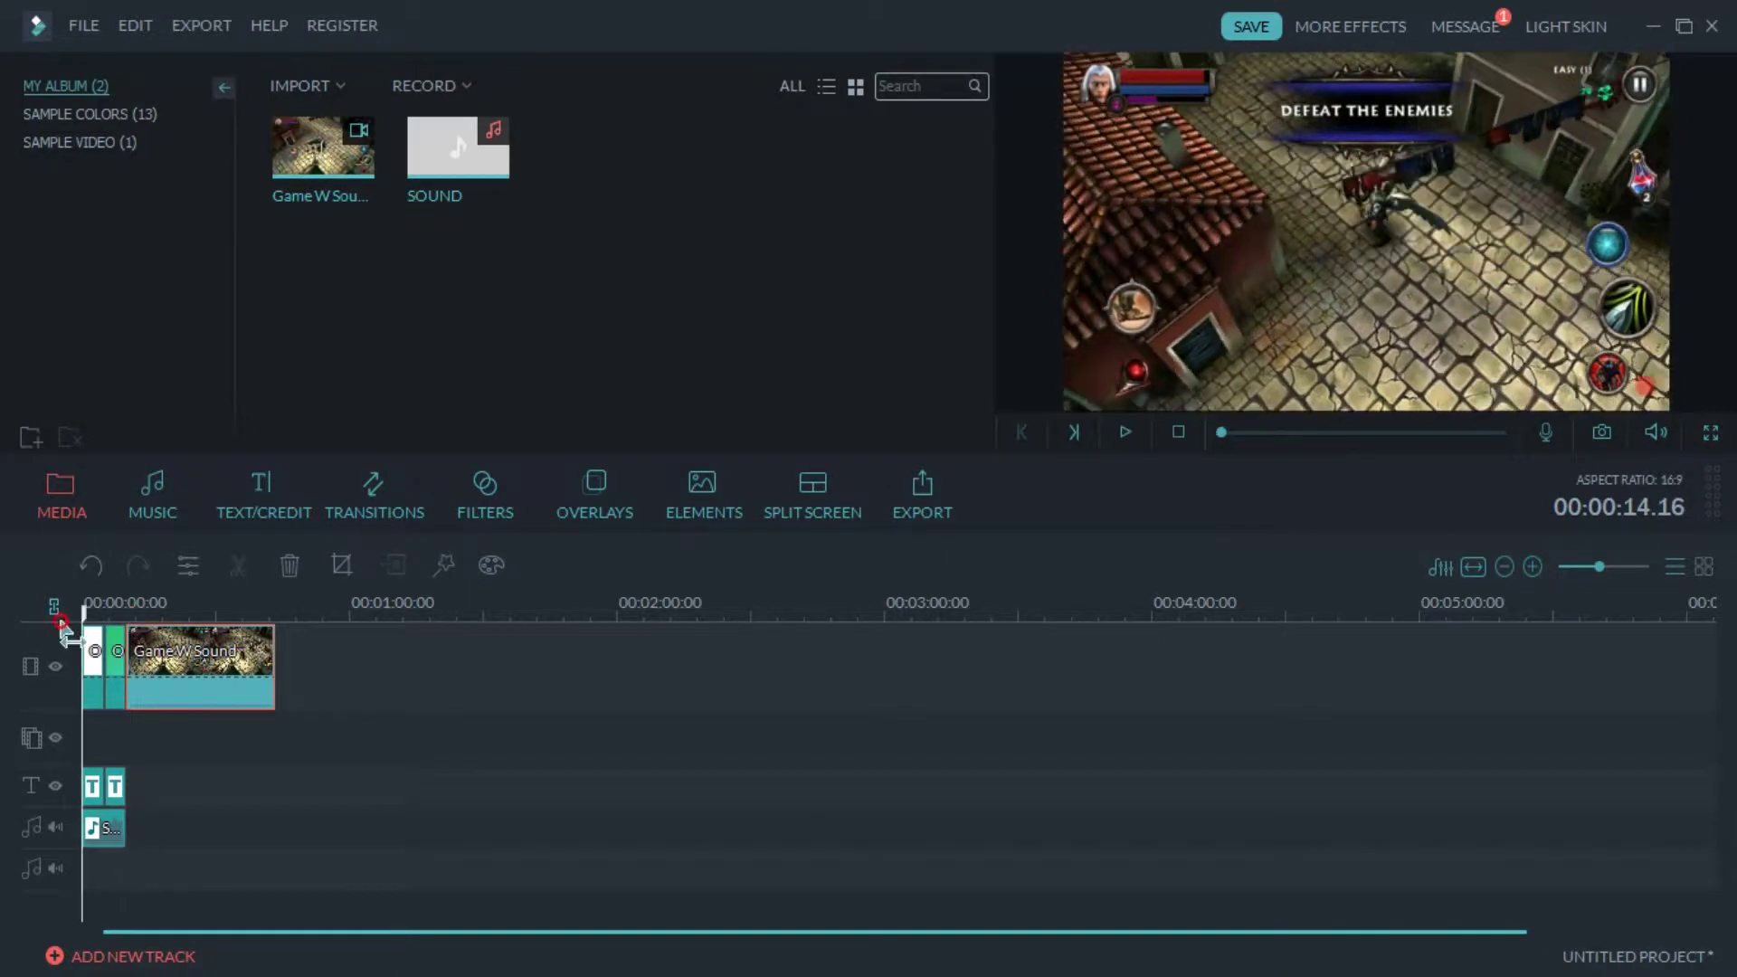
pyautogui.press('Home')
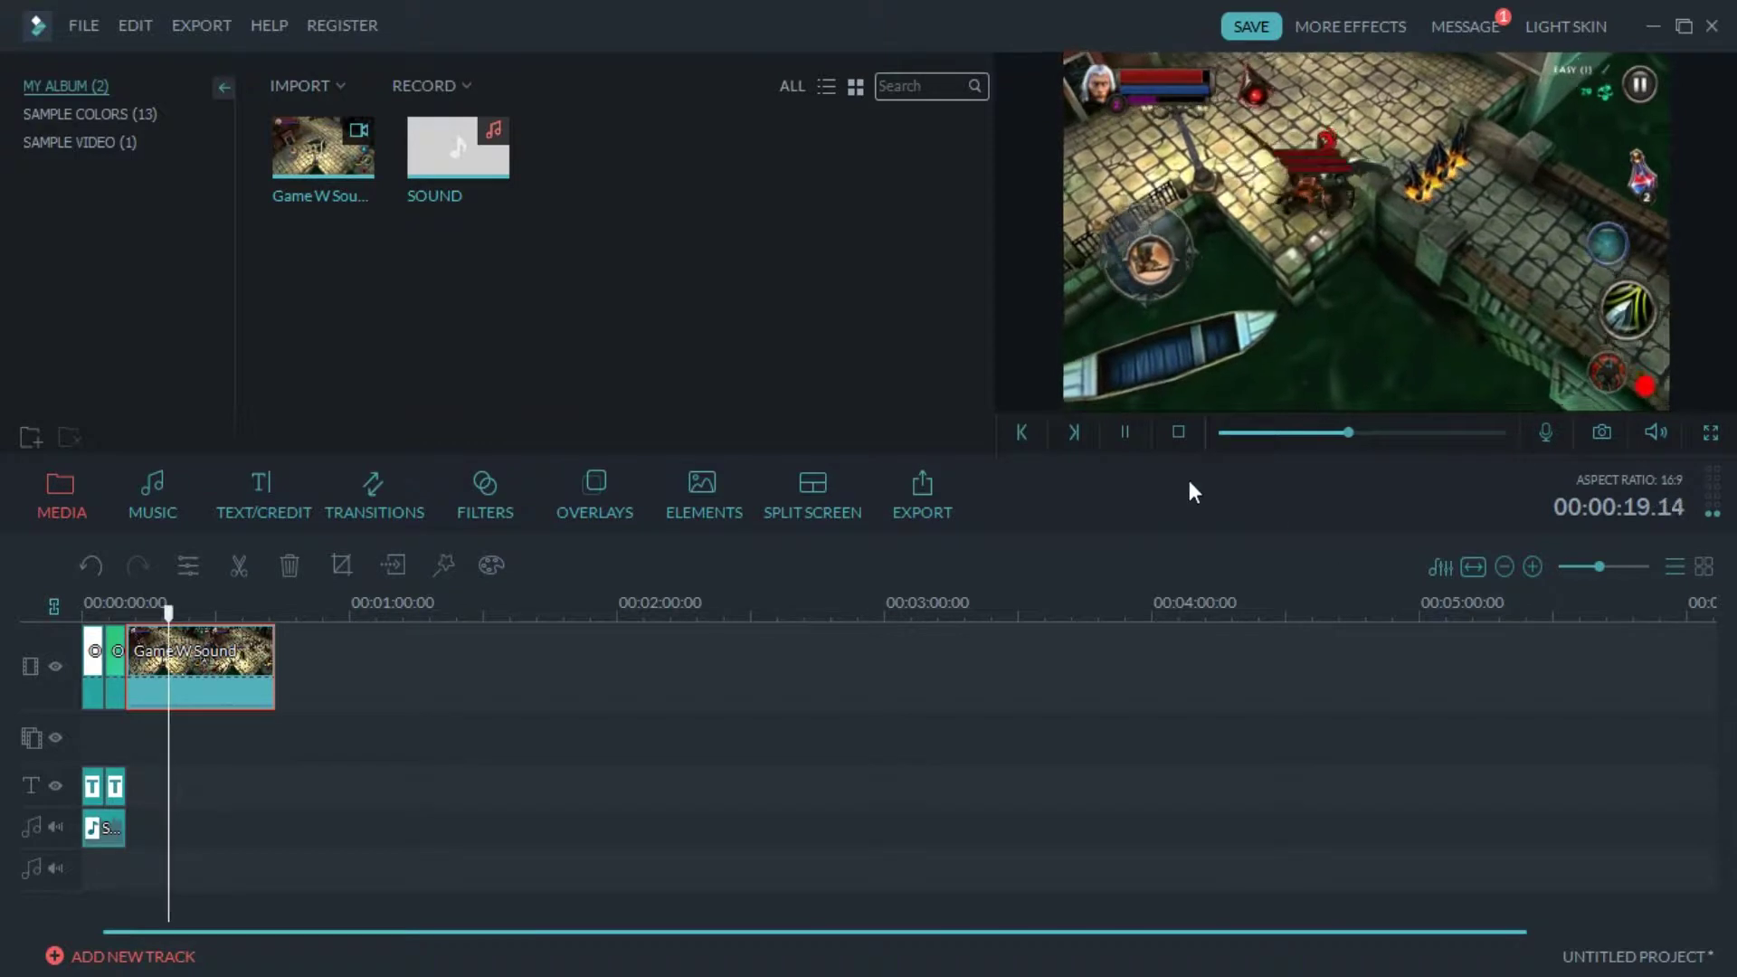
pyautogui.click(1128, 438)
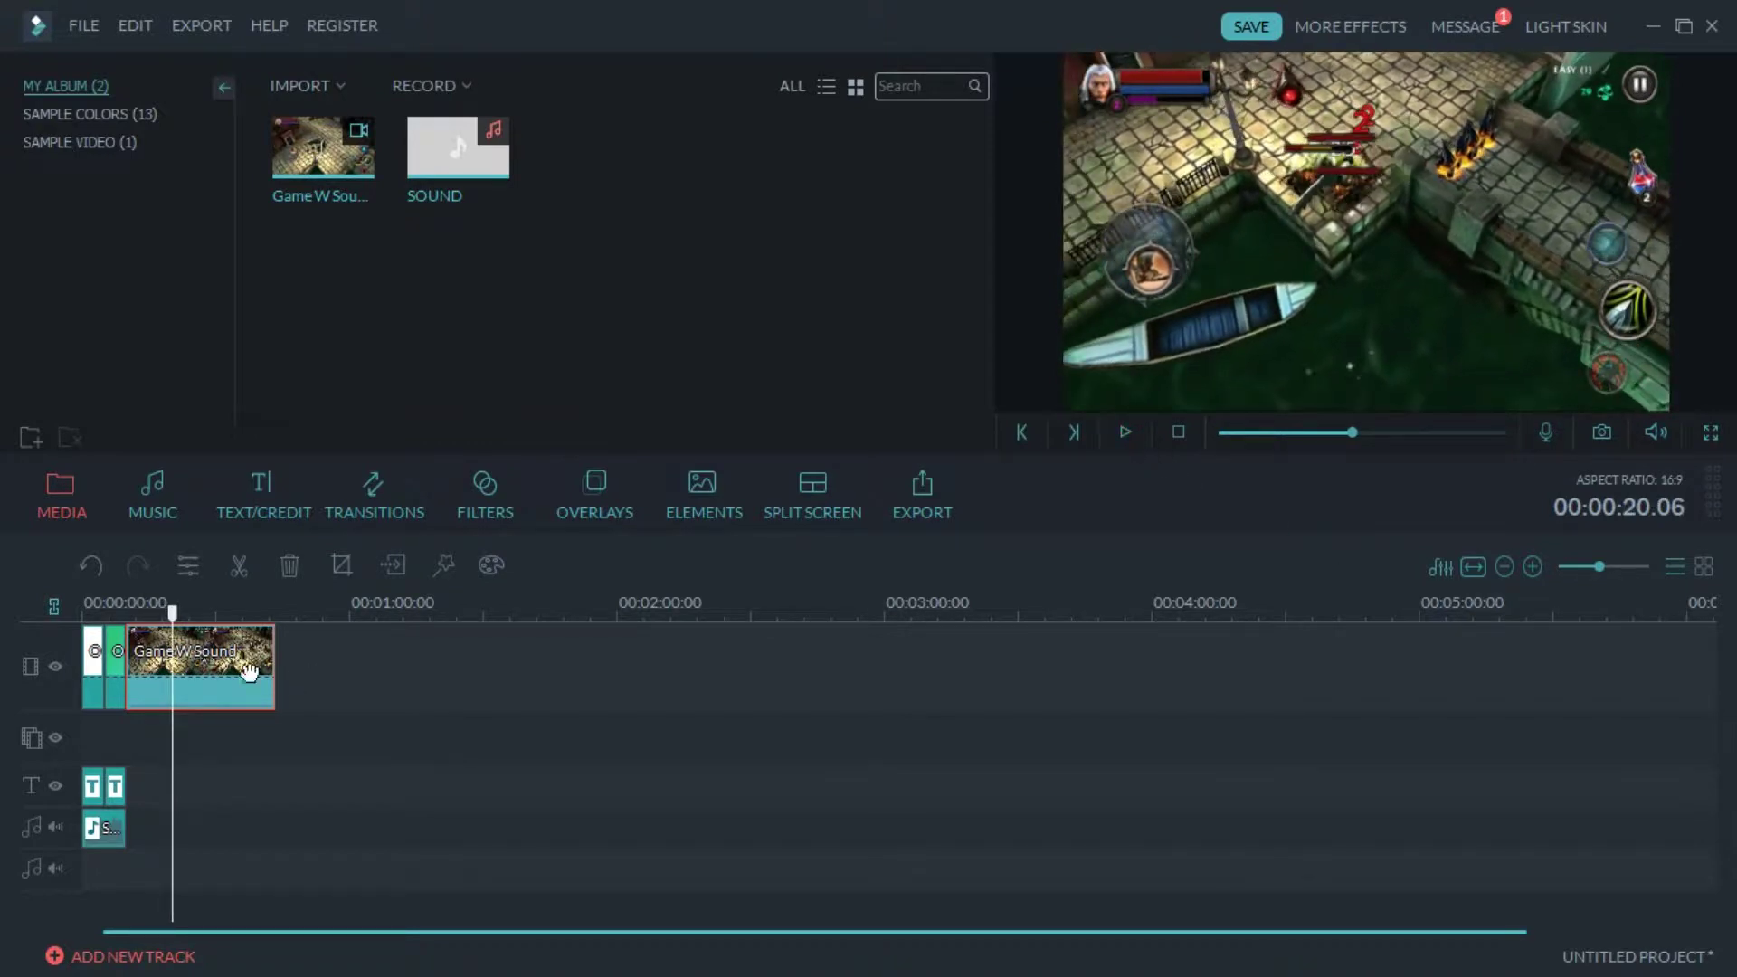
# Delete the game footage clip and the first opener from the video track
pyautogui.press('Delete')
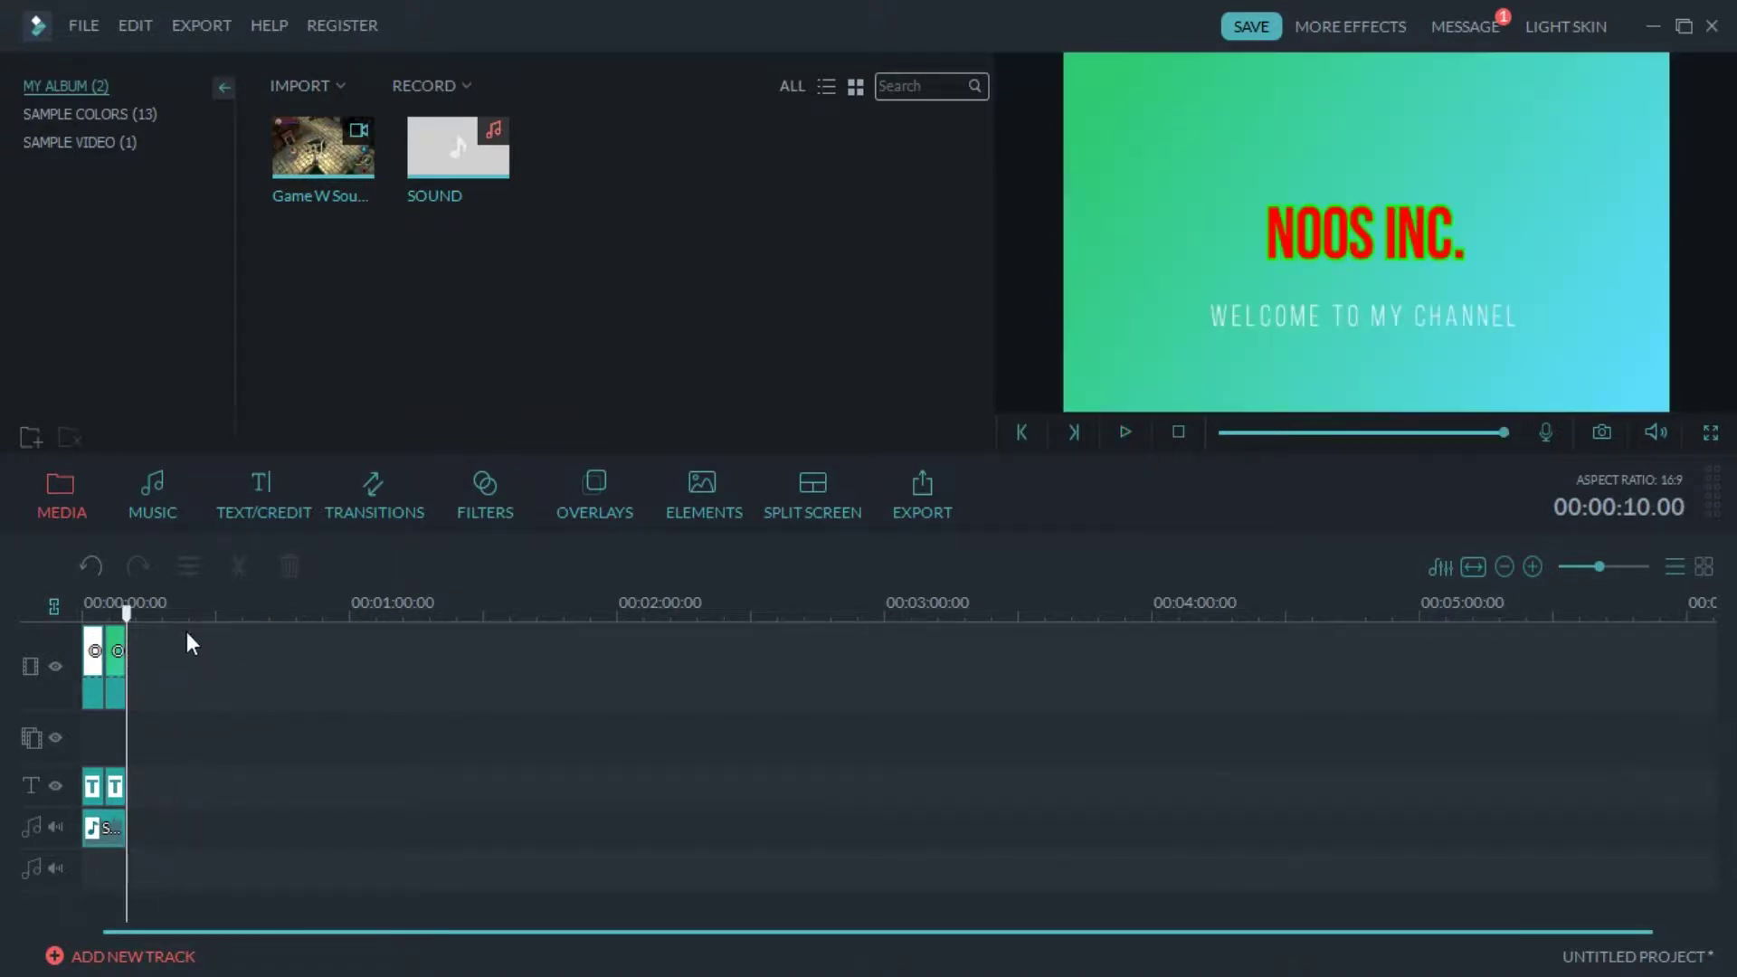
pyautogui.moveTo(127, 610); pyautogui.dragTo(65, 617)
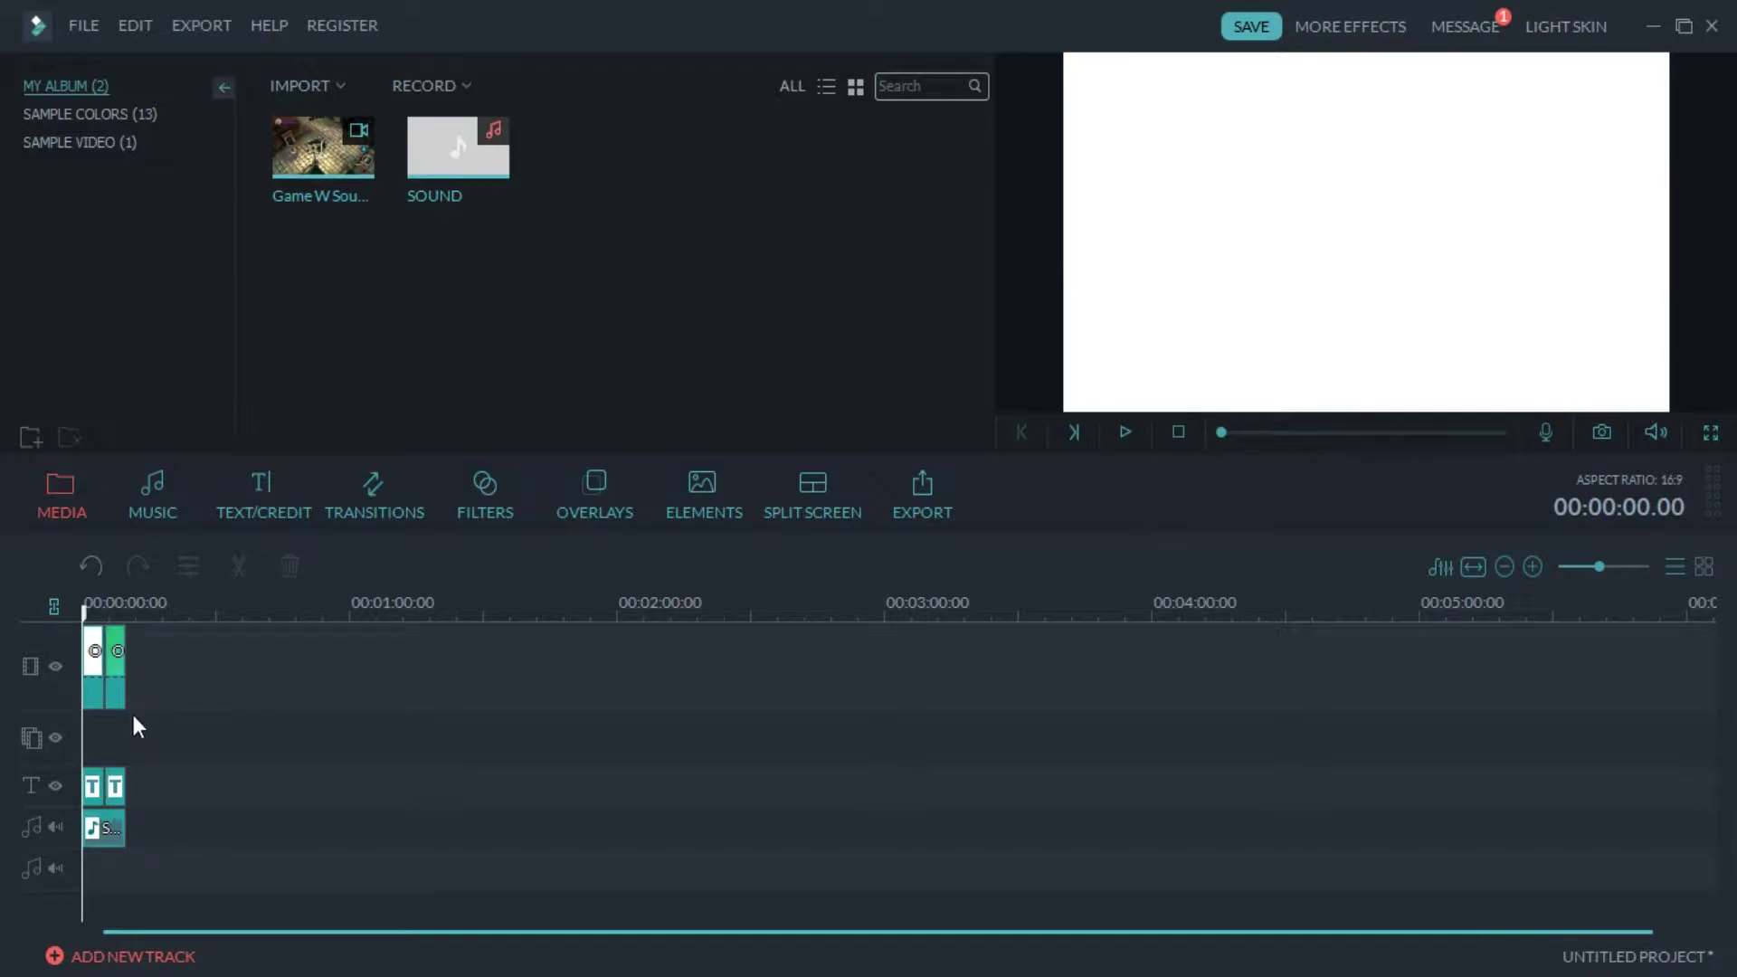
pyautogui.click(96, 683)
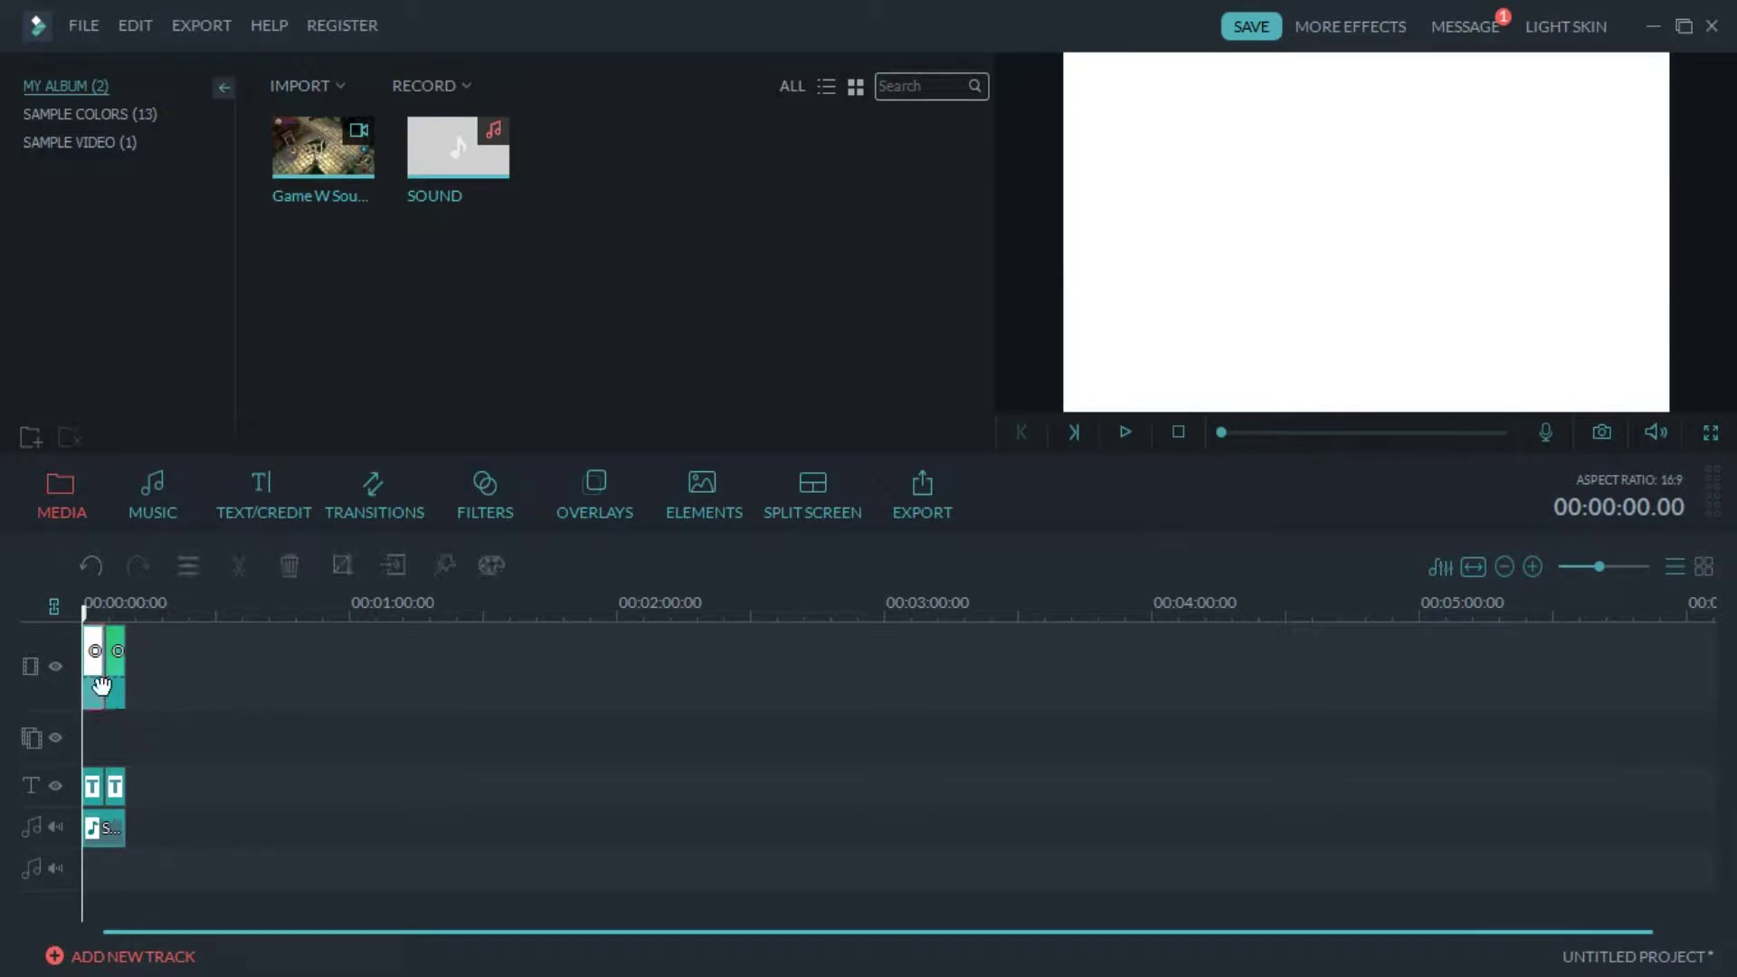
pyautogui.press('Delete')
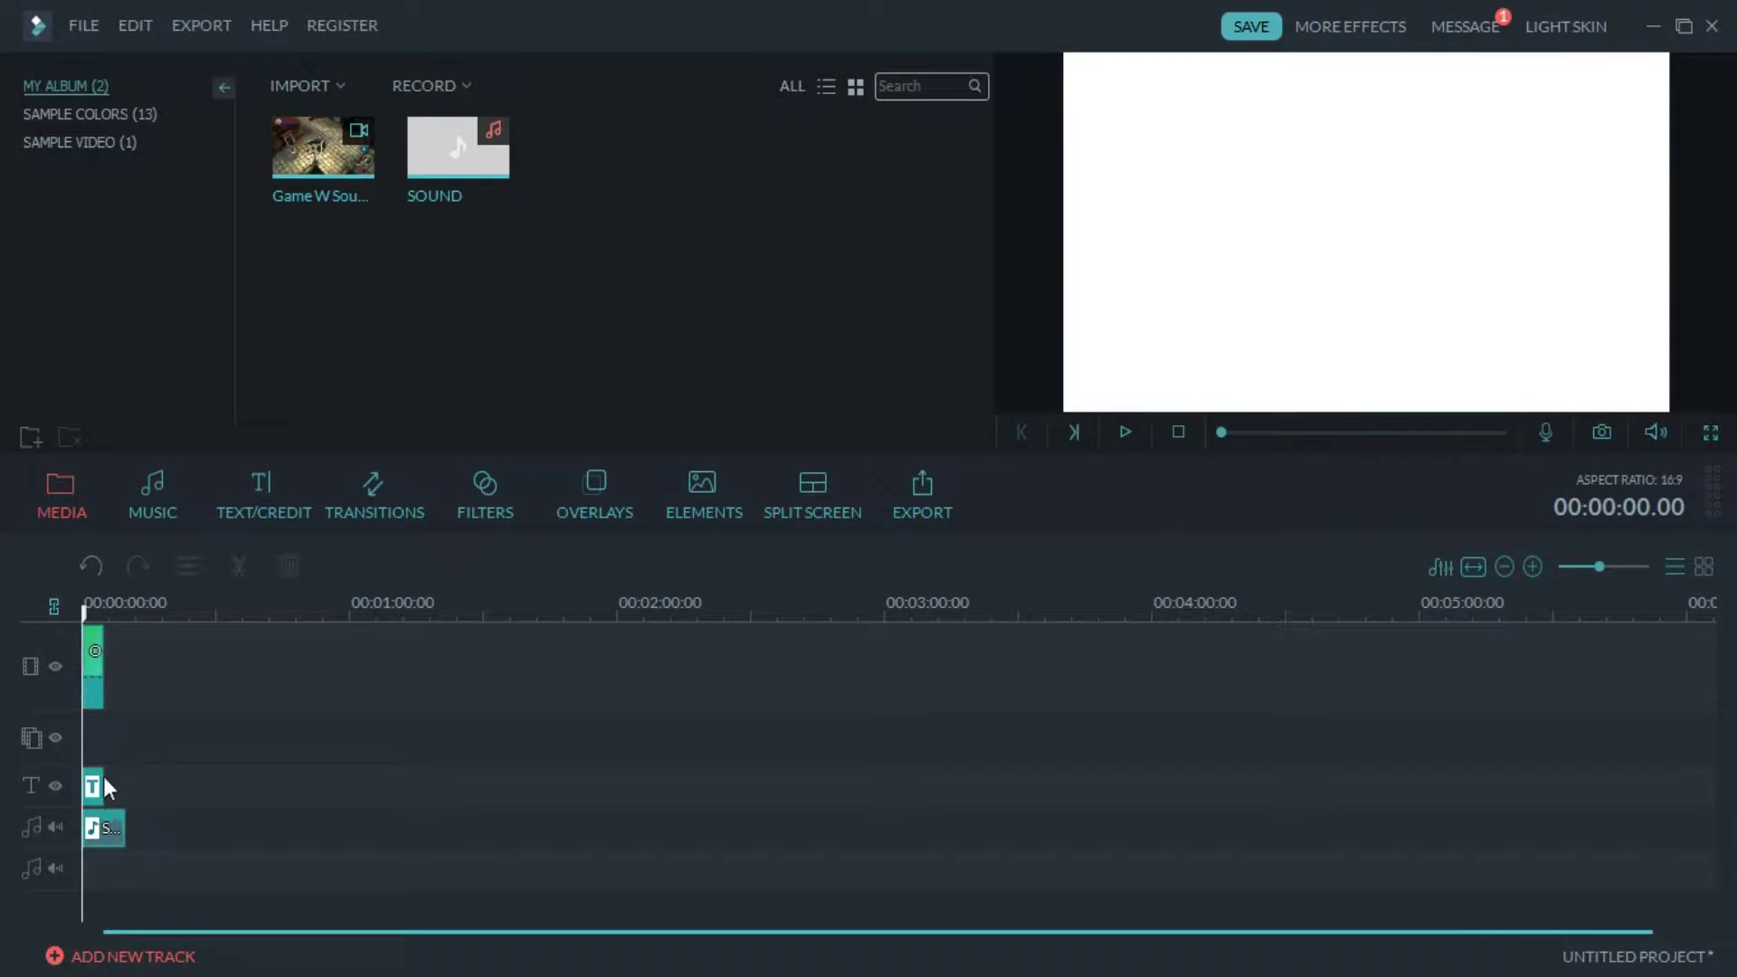
# Trim the end of the SOUND clip to match the end of the opener, and return the playhead to the timeline start
pyautogui.click(110, 829)
pyautogui.moveTo(123, 829); pyautogui.dragTo(103, 827)
pyautogui.moveTo(107, 615); pyautogui.dragTo(66, 610)
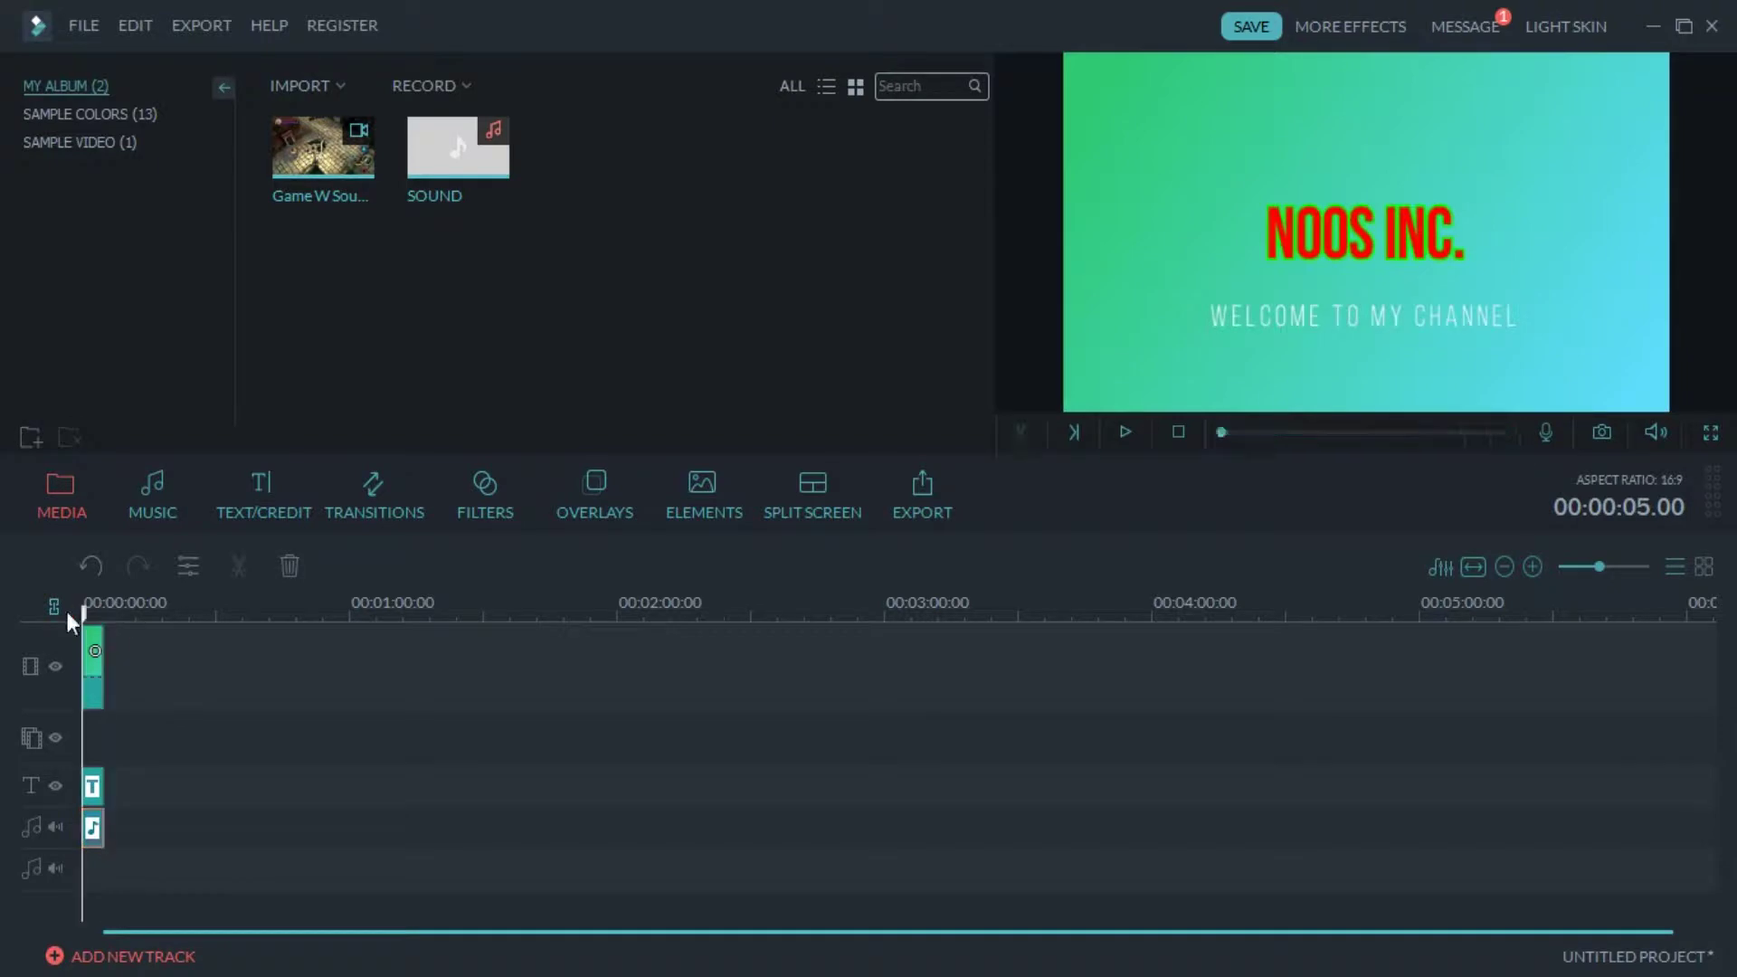
# Set up the video export in MP4 format with the Desktop as the save folder
pyautogui.click(916, 508)
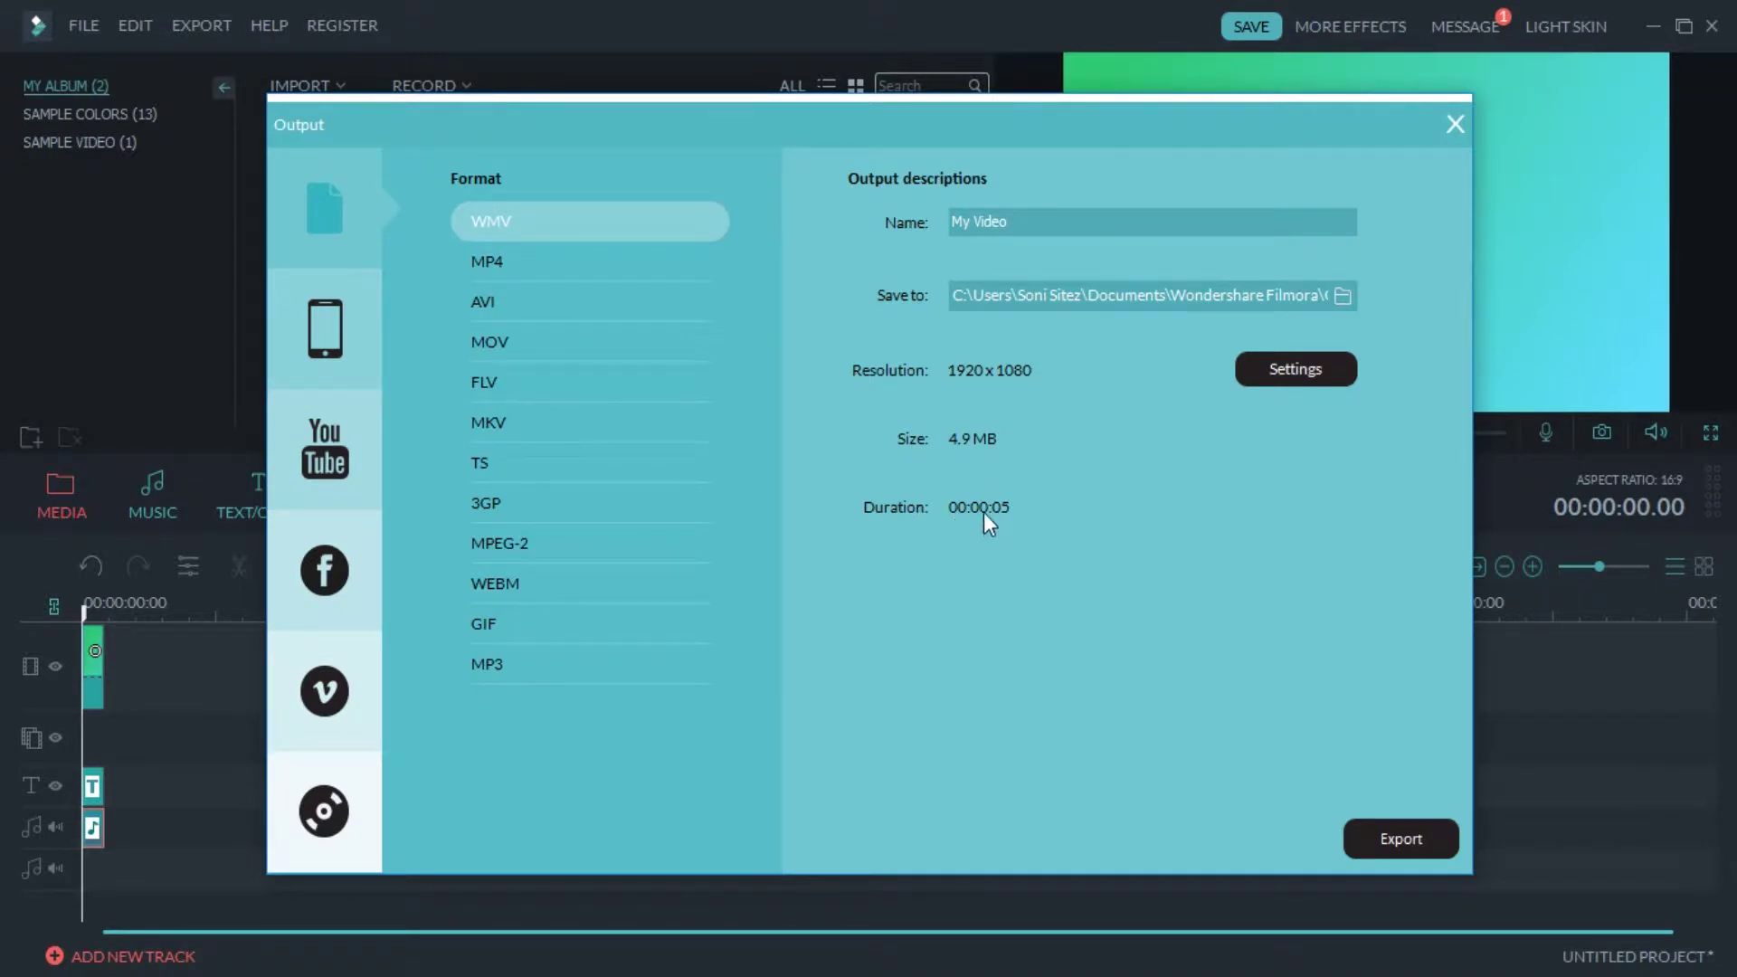
pyautogui.click(529, 264)
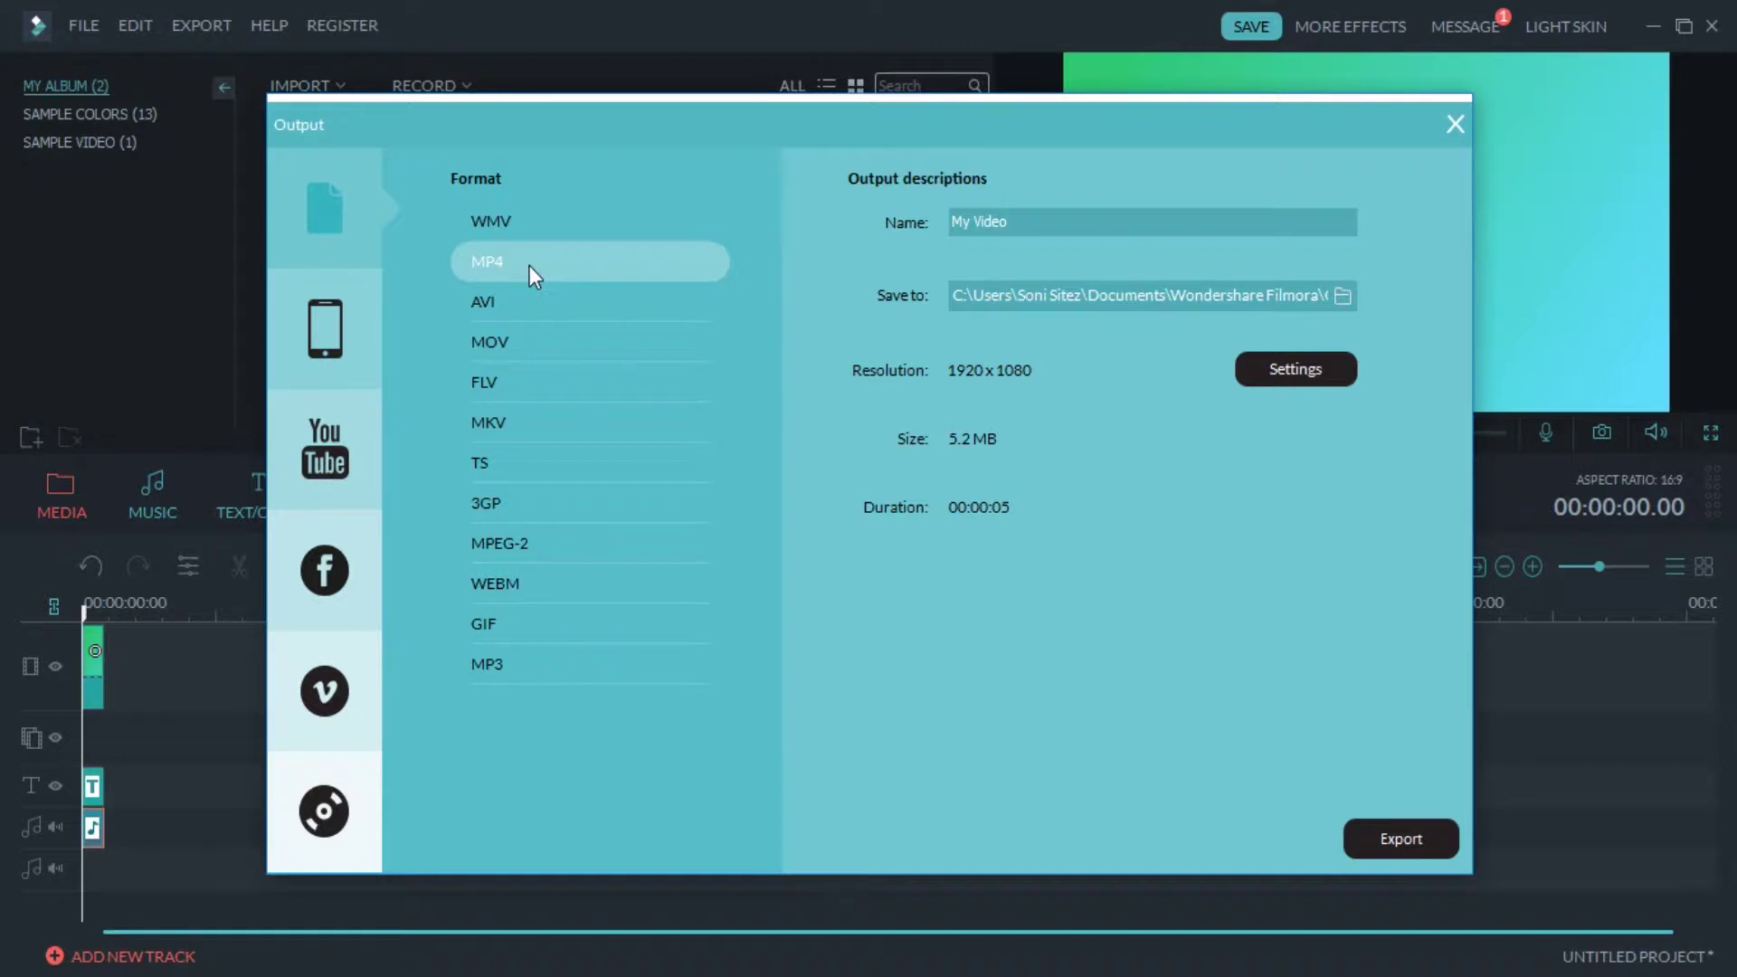
pyautogui.click(1344, 299)
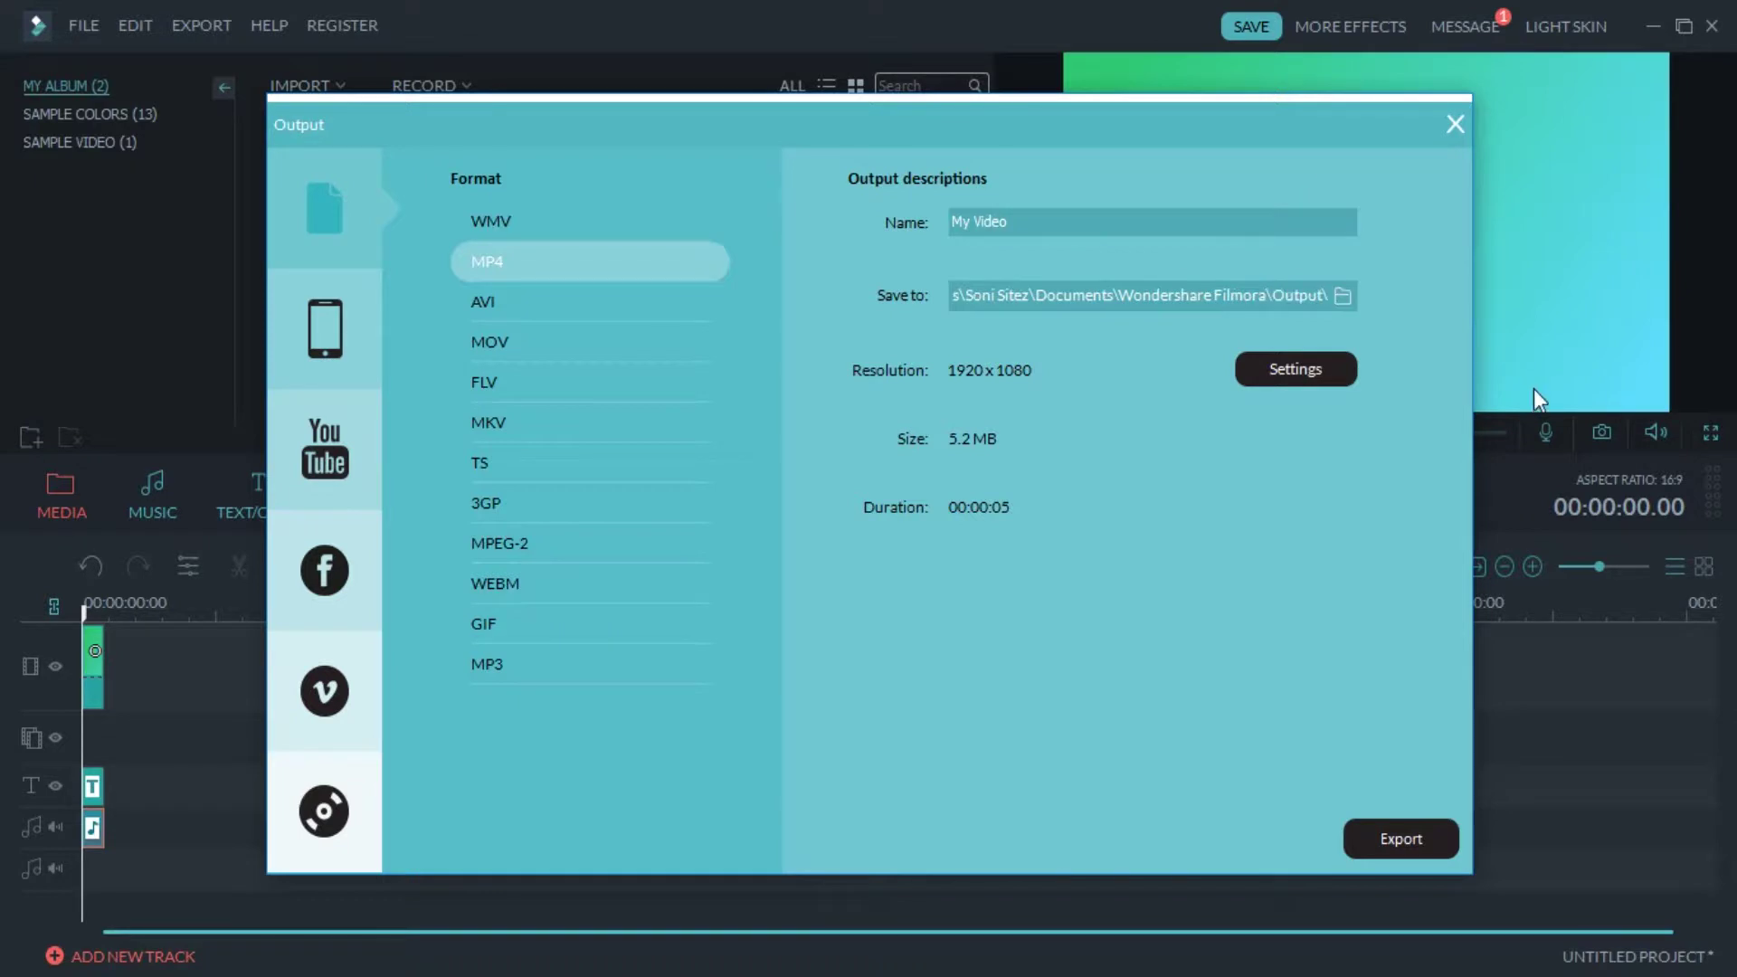
pyautogui.click(1340, 297)
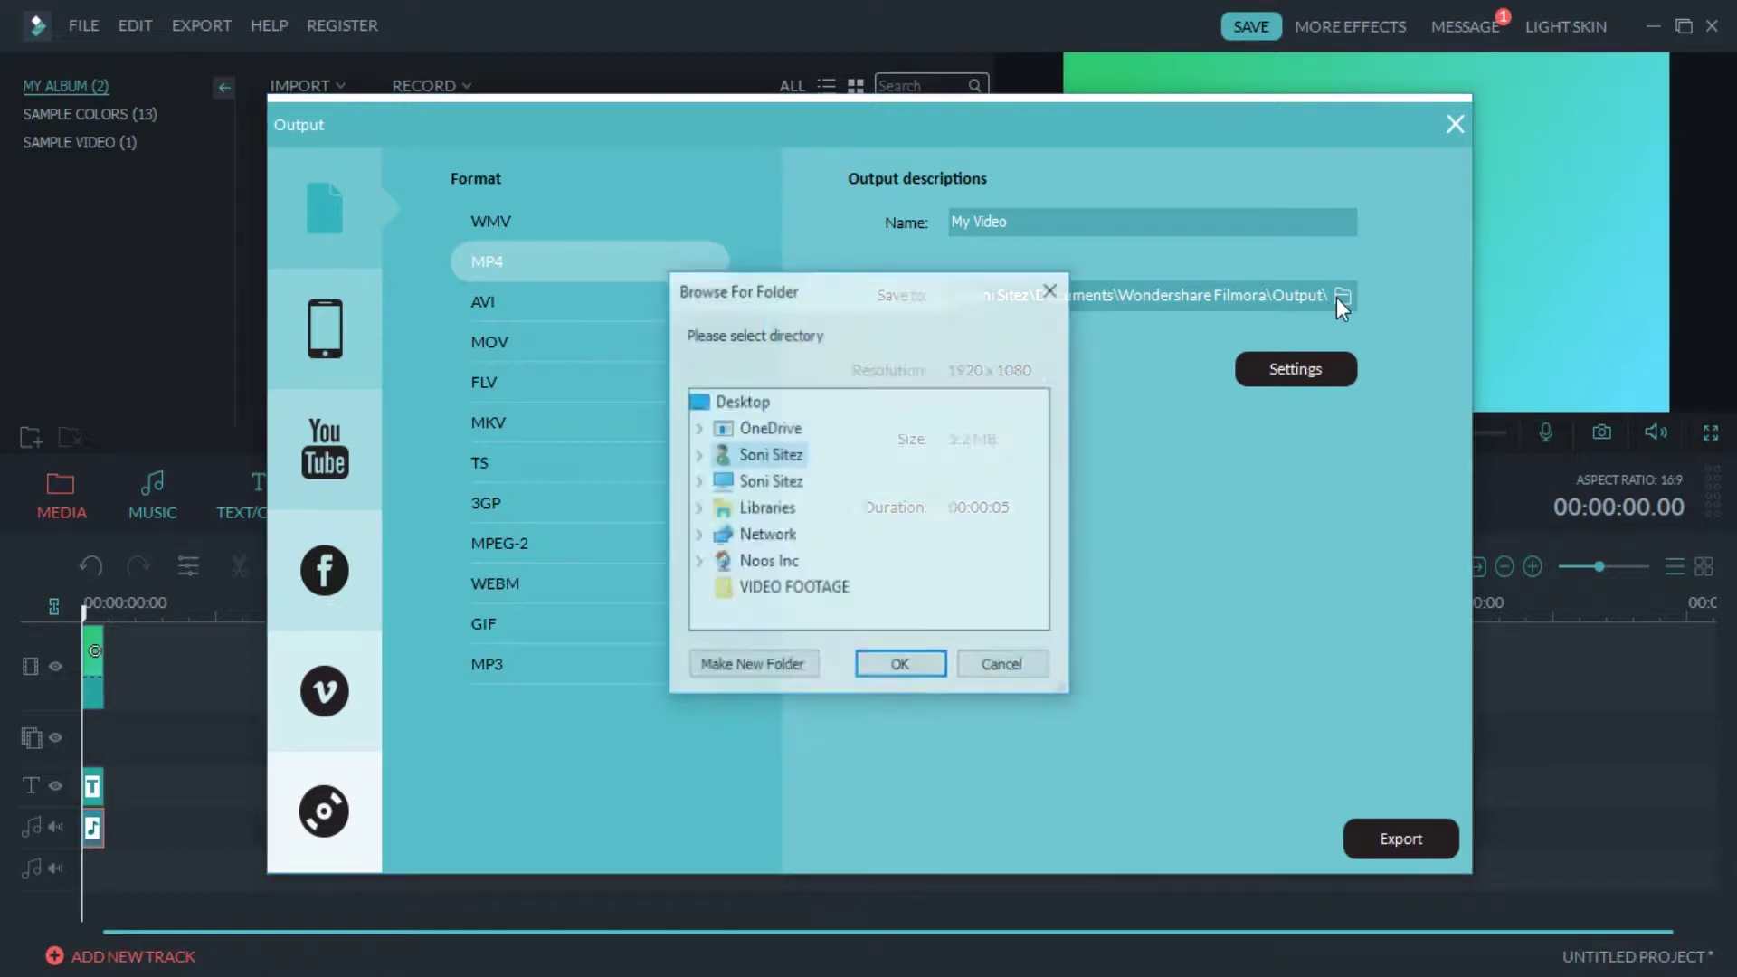
pyautogui.click(733, 403)
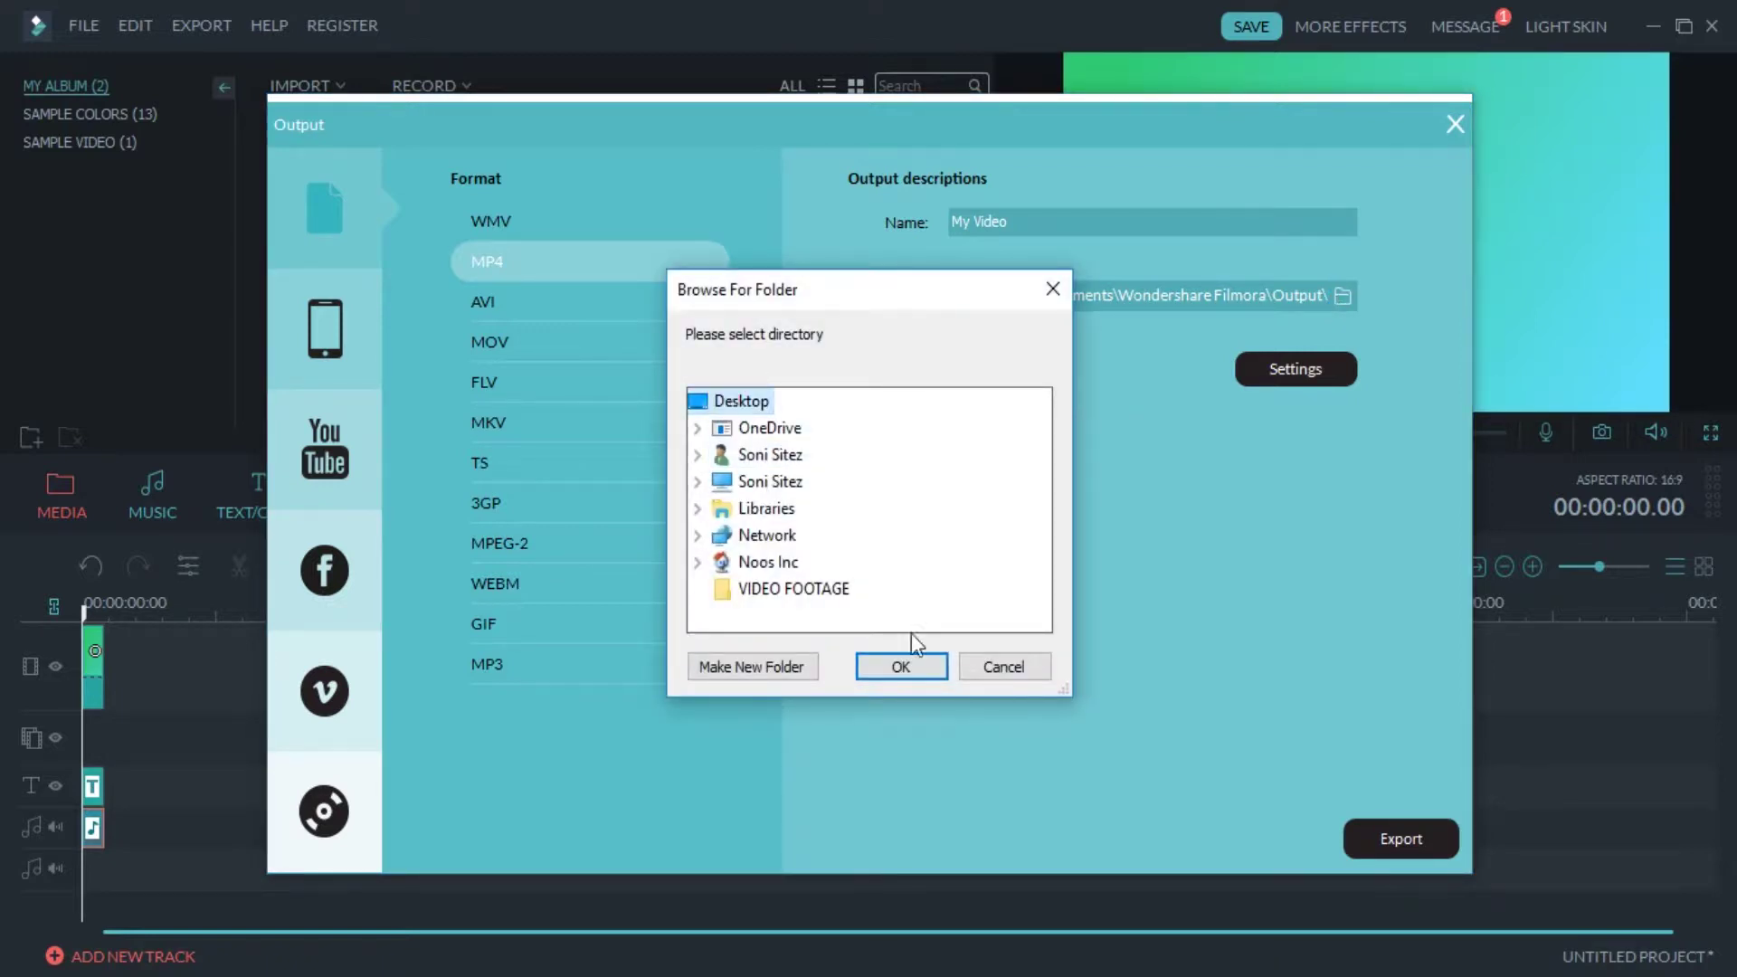
pyautogui.click(912, 665)
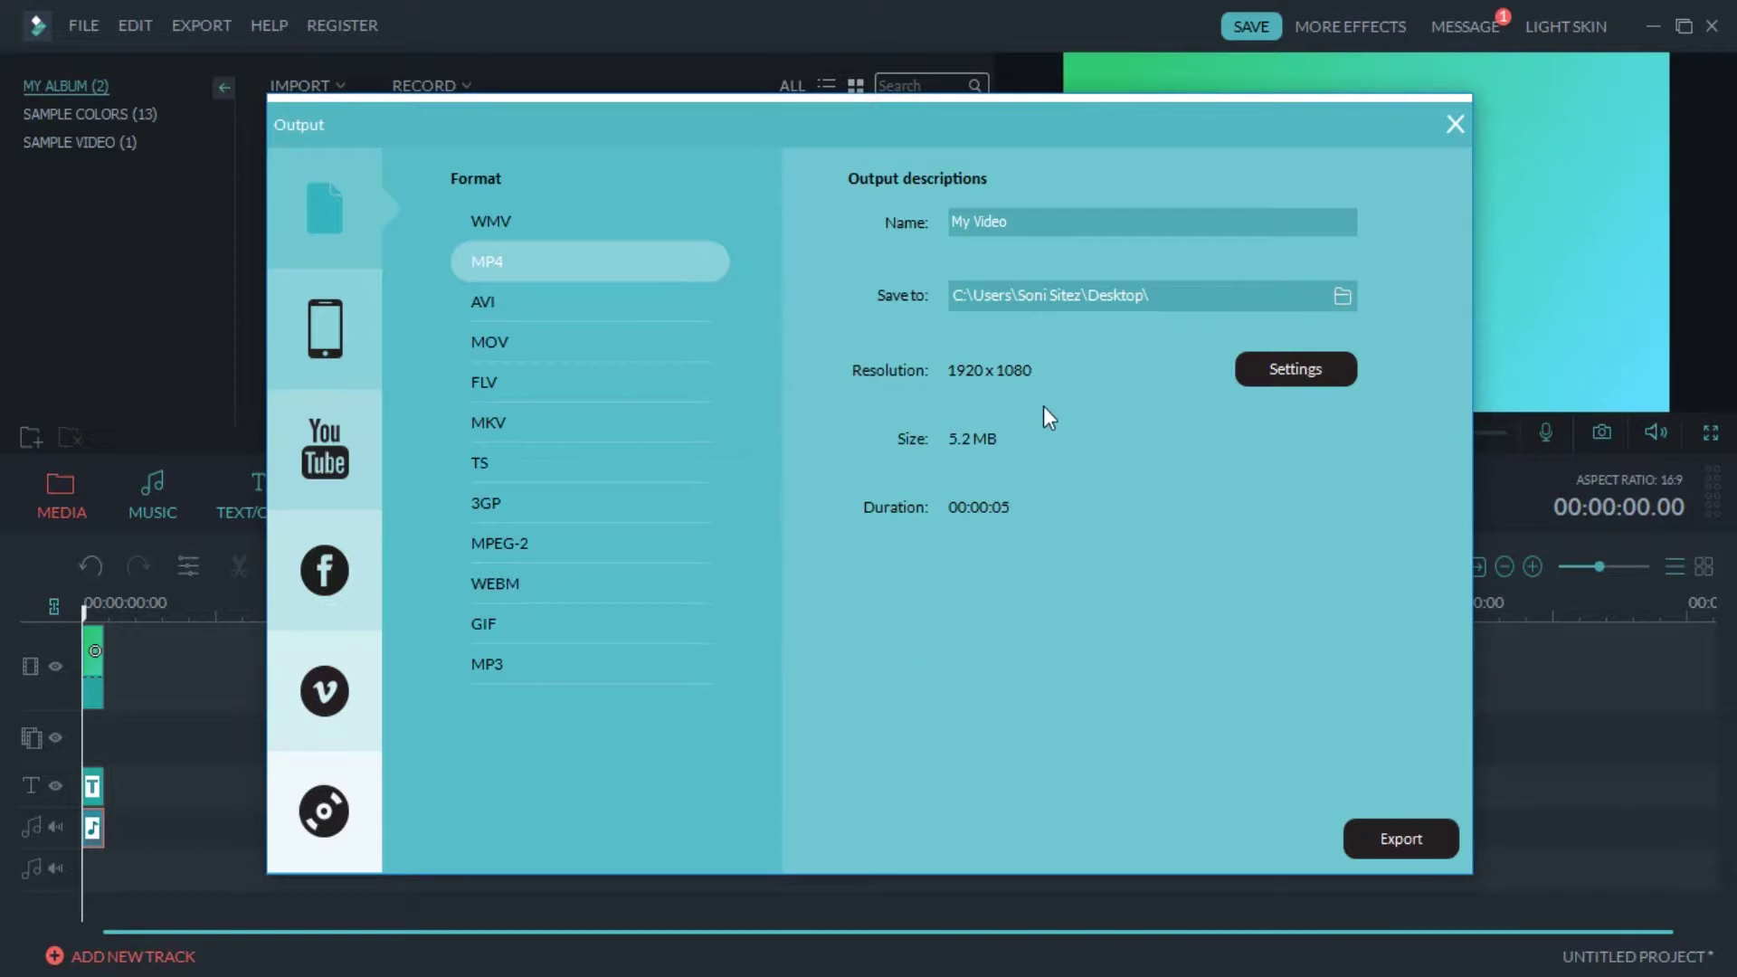
# Name the output video "Cool Intro Guys" and export it
pyautogui.click(1019, 228)
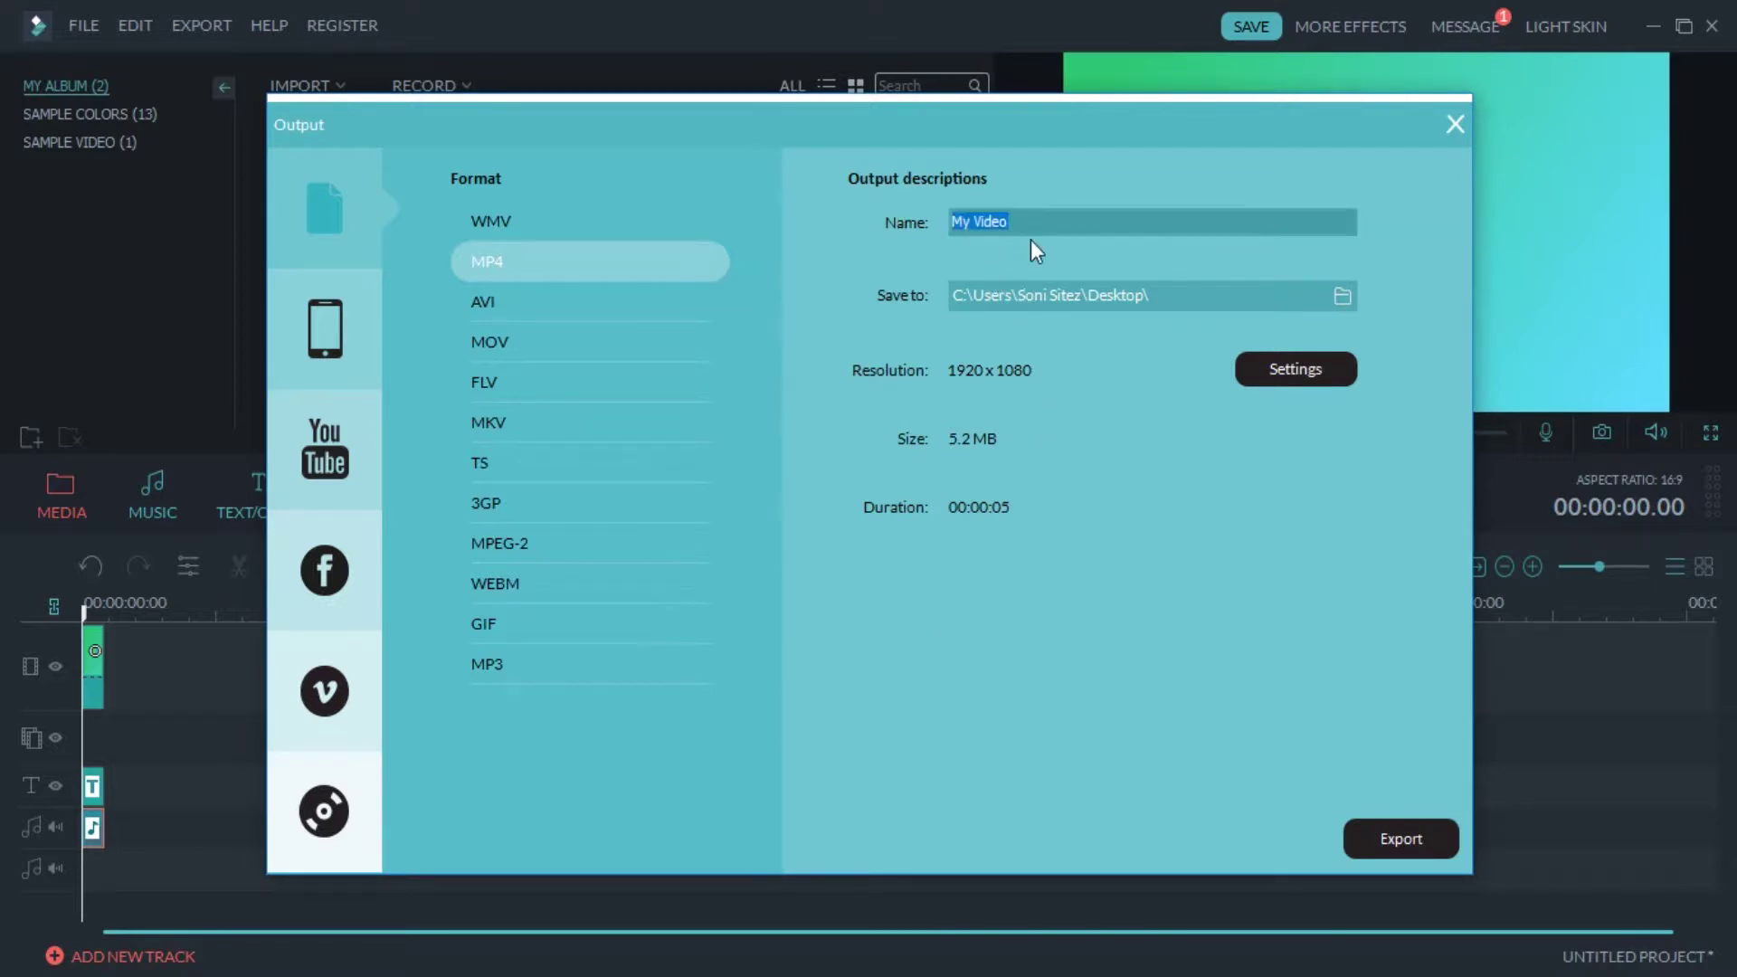
pyautogui.write('cOOL')
pyautogui.press('BackSpace')
pyautogui.press('BackSpace')
pyautogui.press('BackSpace')
pyautogui.write('Cool Intro Guys')
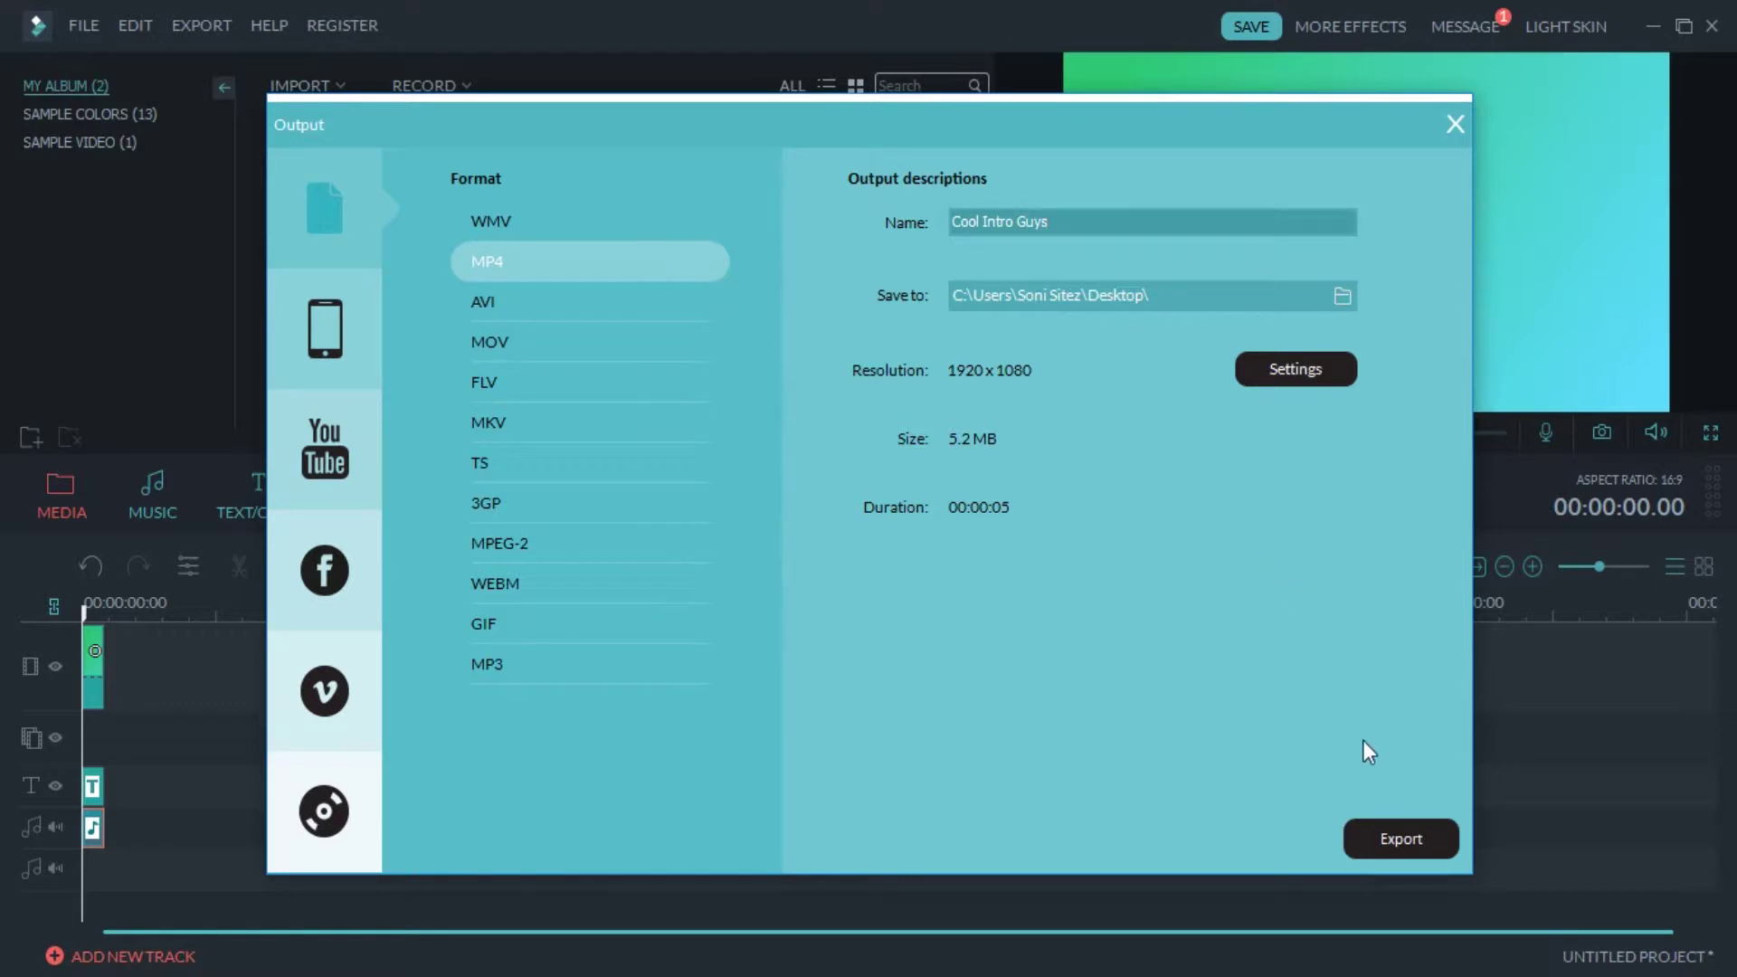
pyautogui.click(1404, 836)
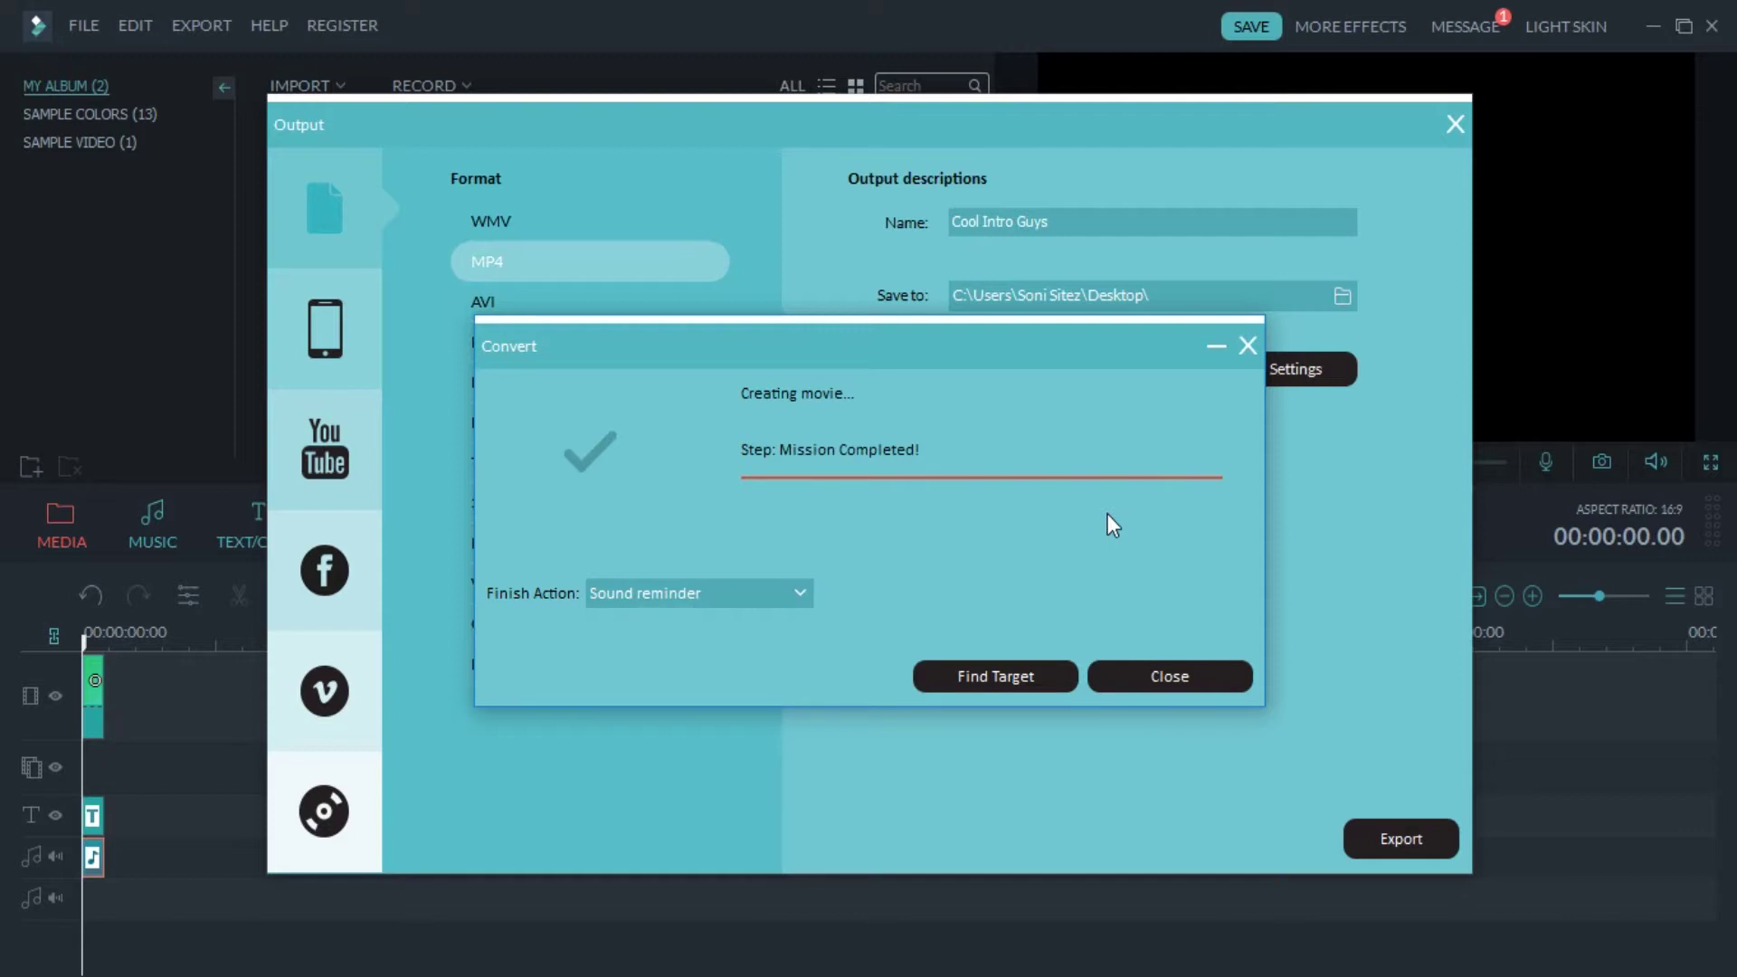
# Close the finished export dialogs and quit Filmora without saving the project changes
pyautogui.click(1176, 674)
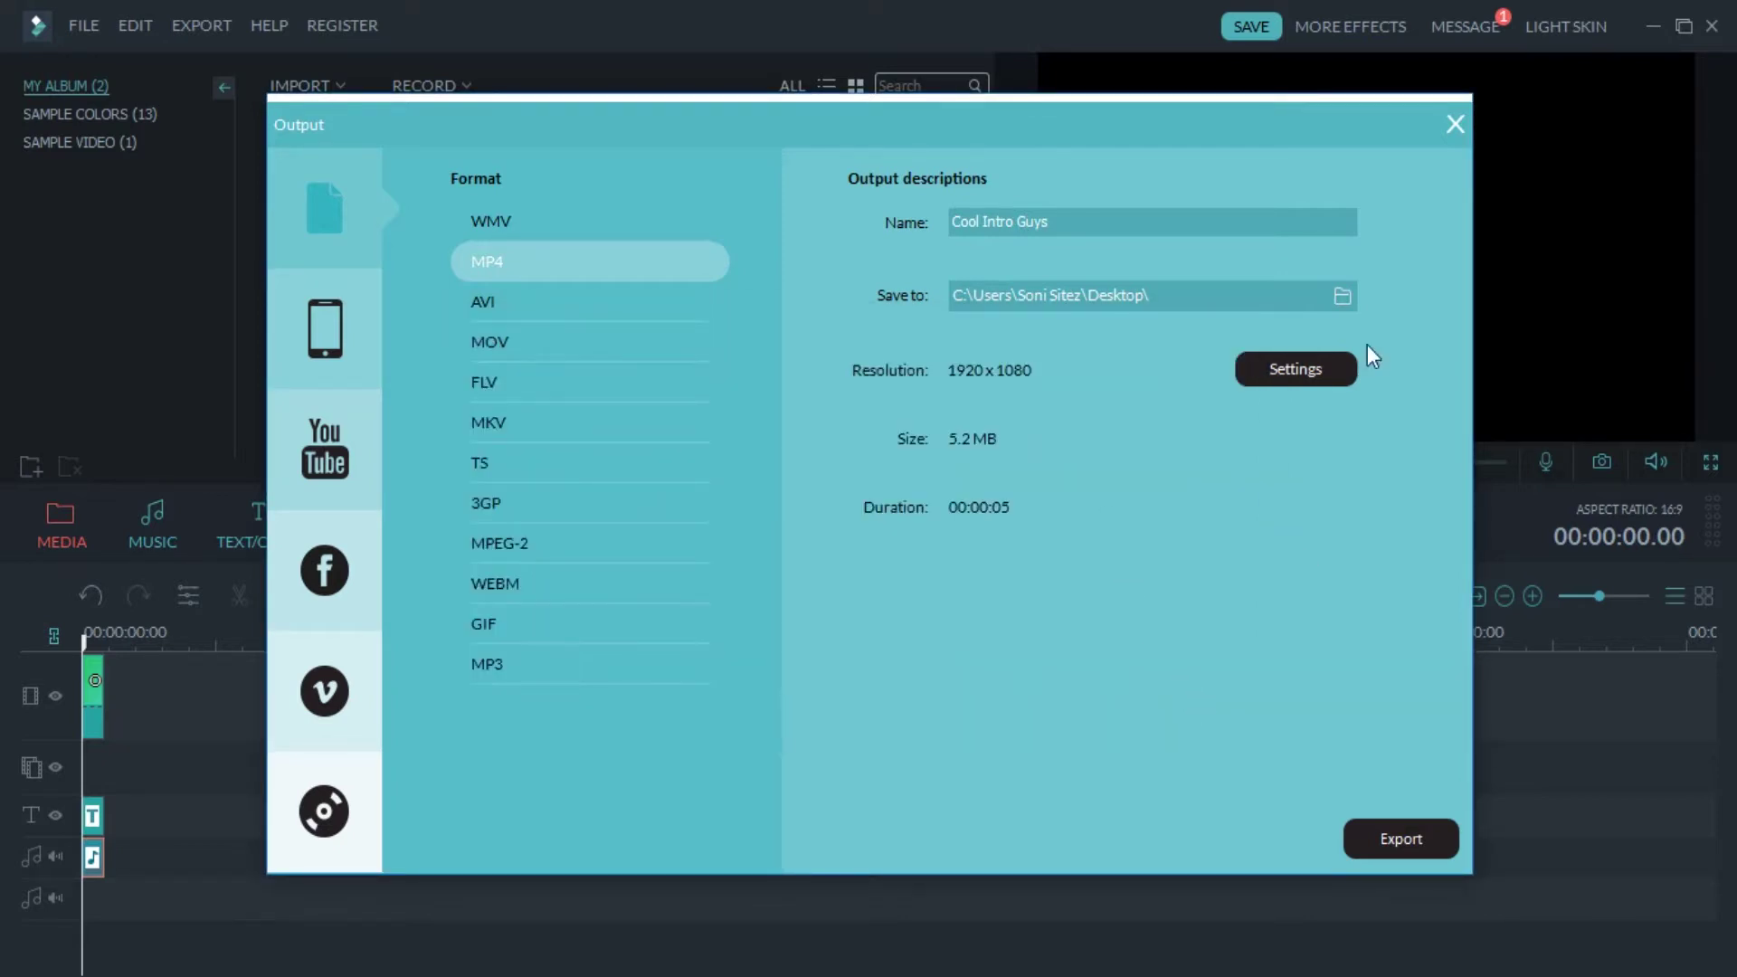
pyautogui.click(1452, 126)
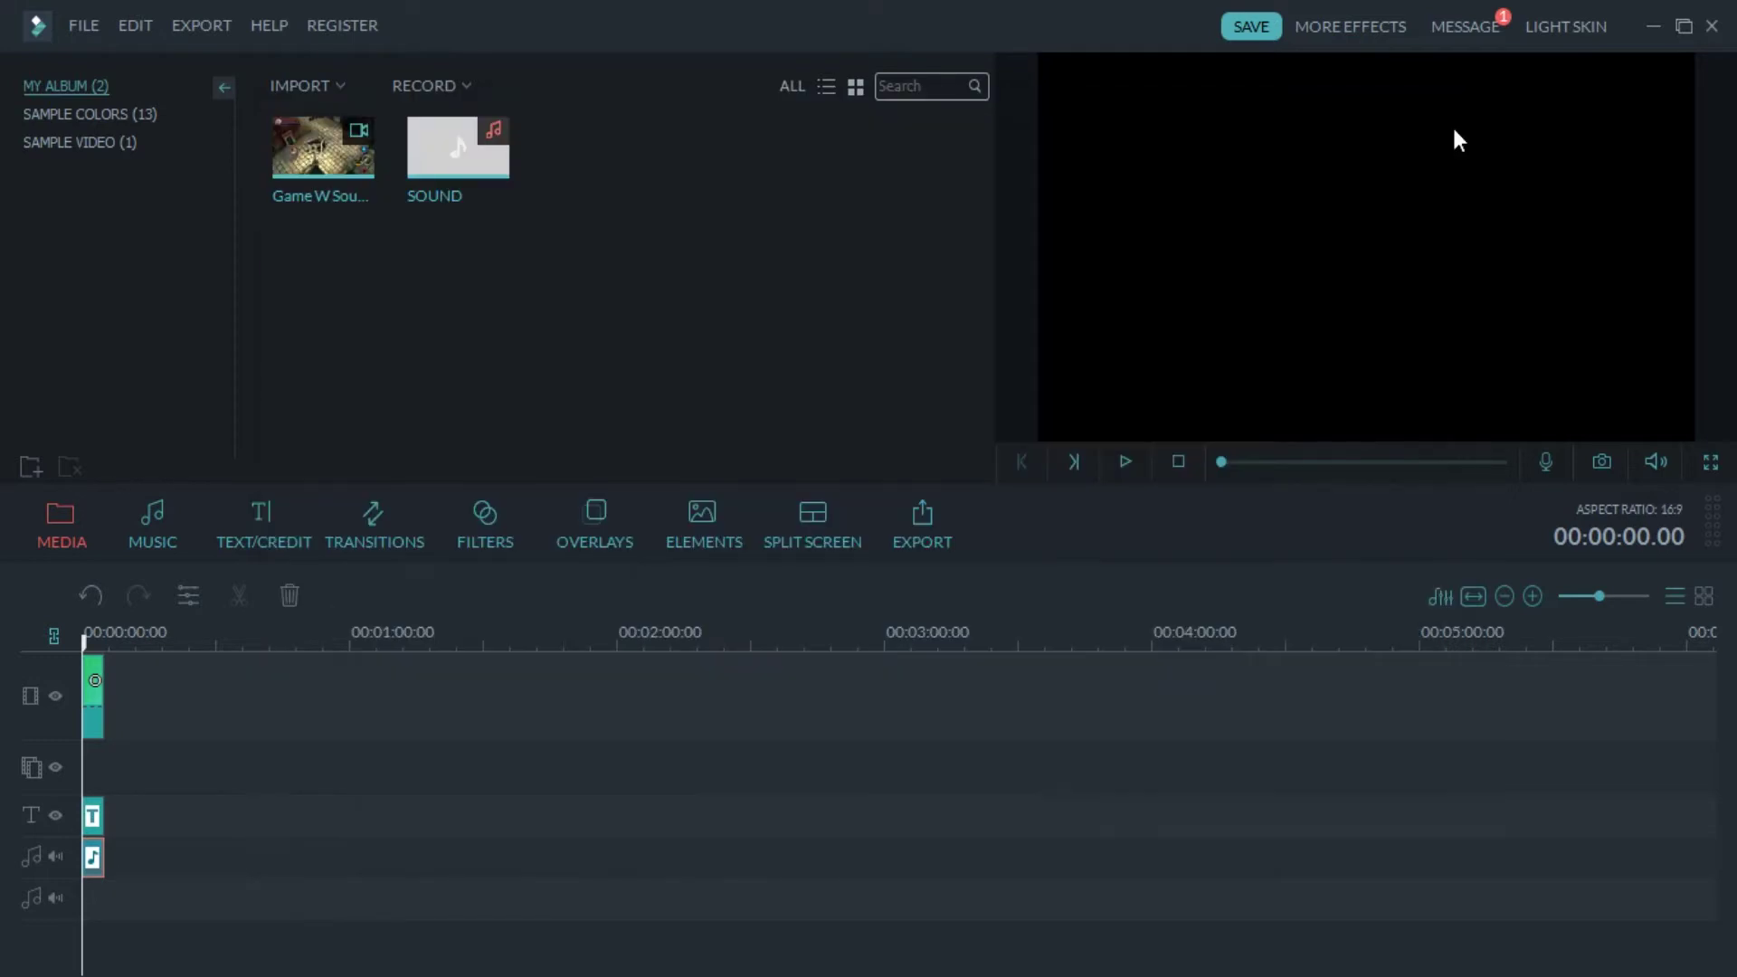
pyautogui.click(1712, 25)
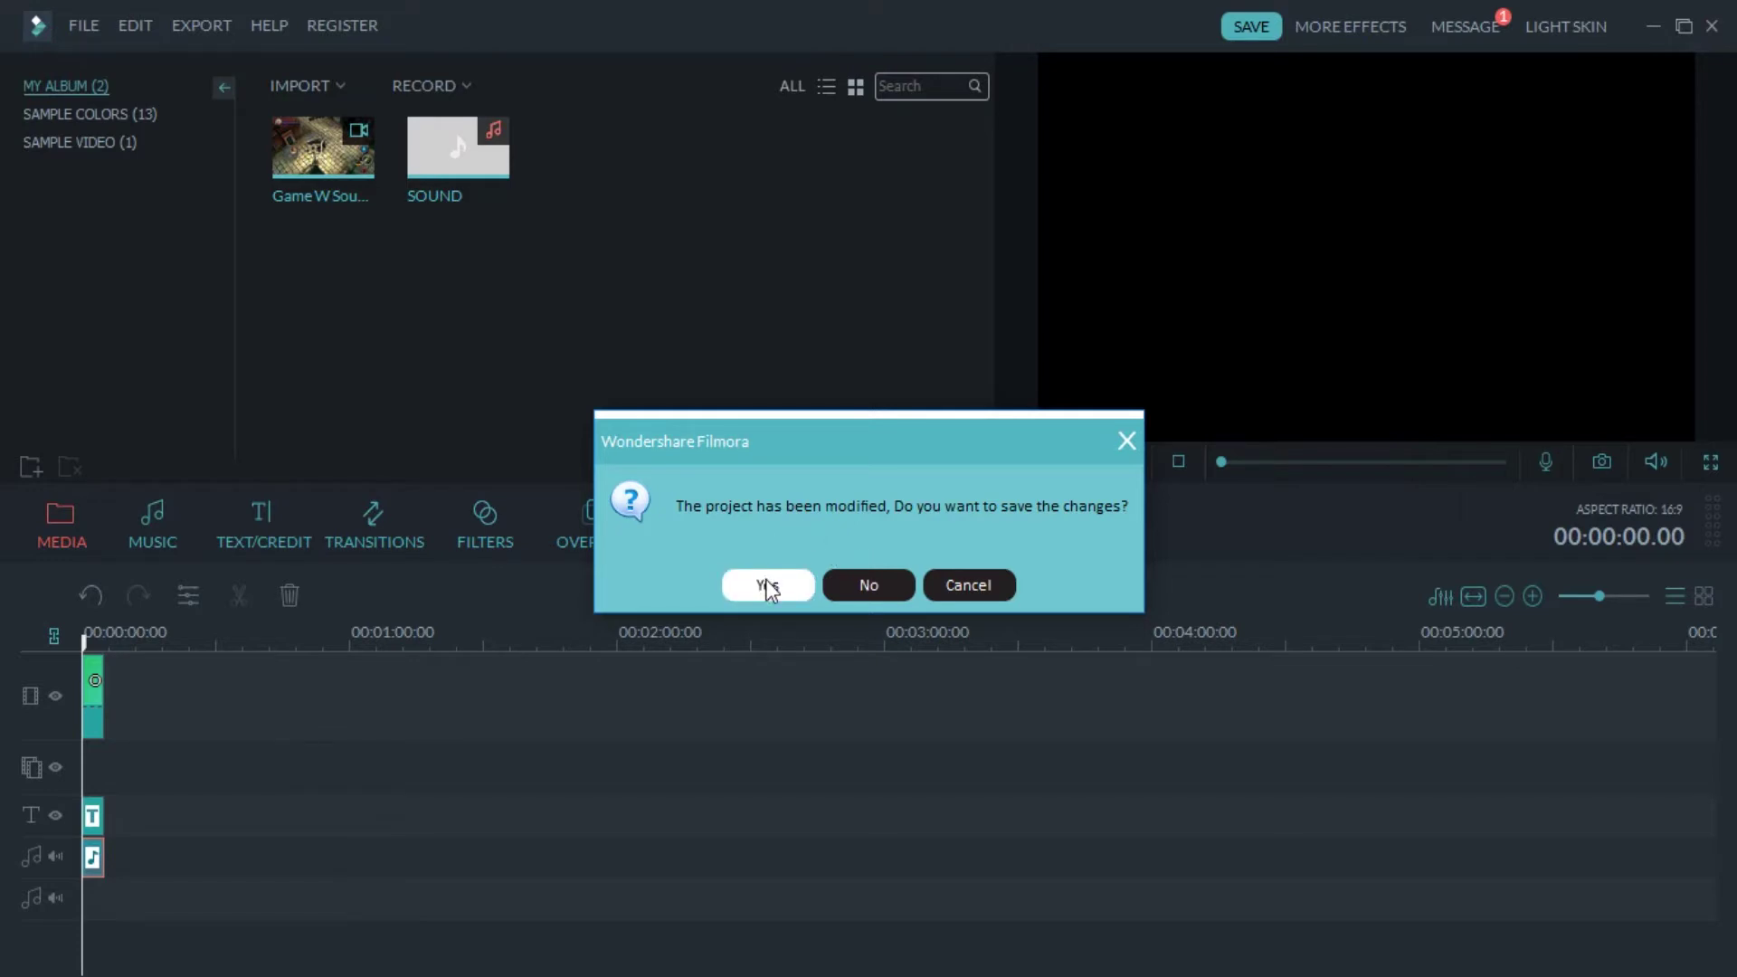
pyautogui.click(876, 588)
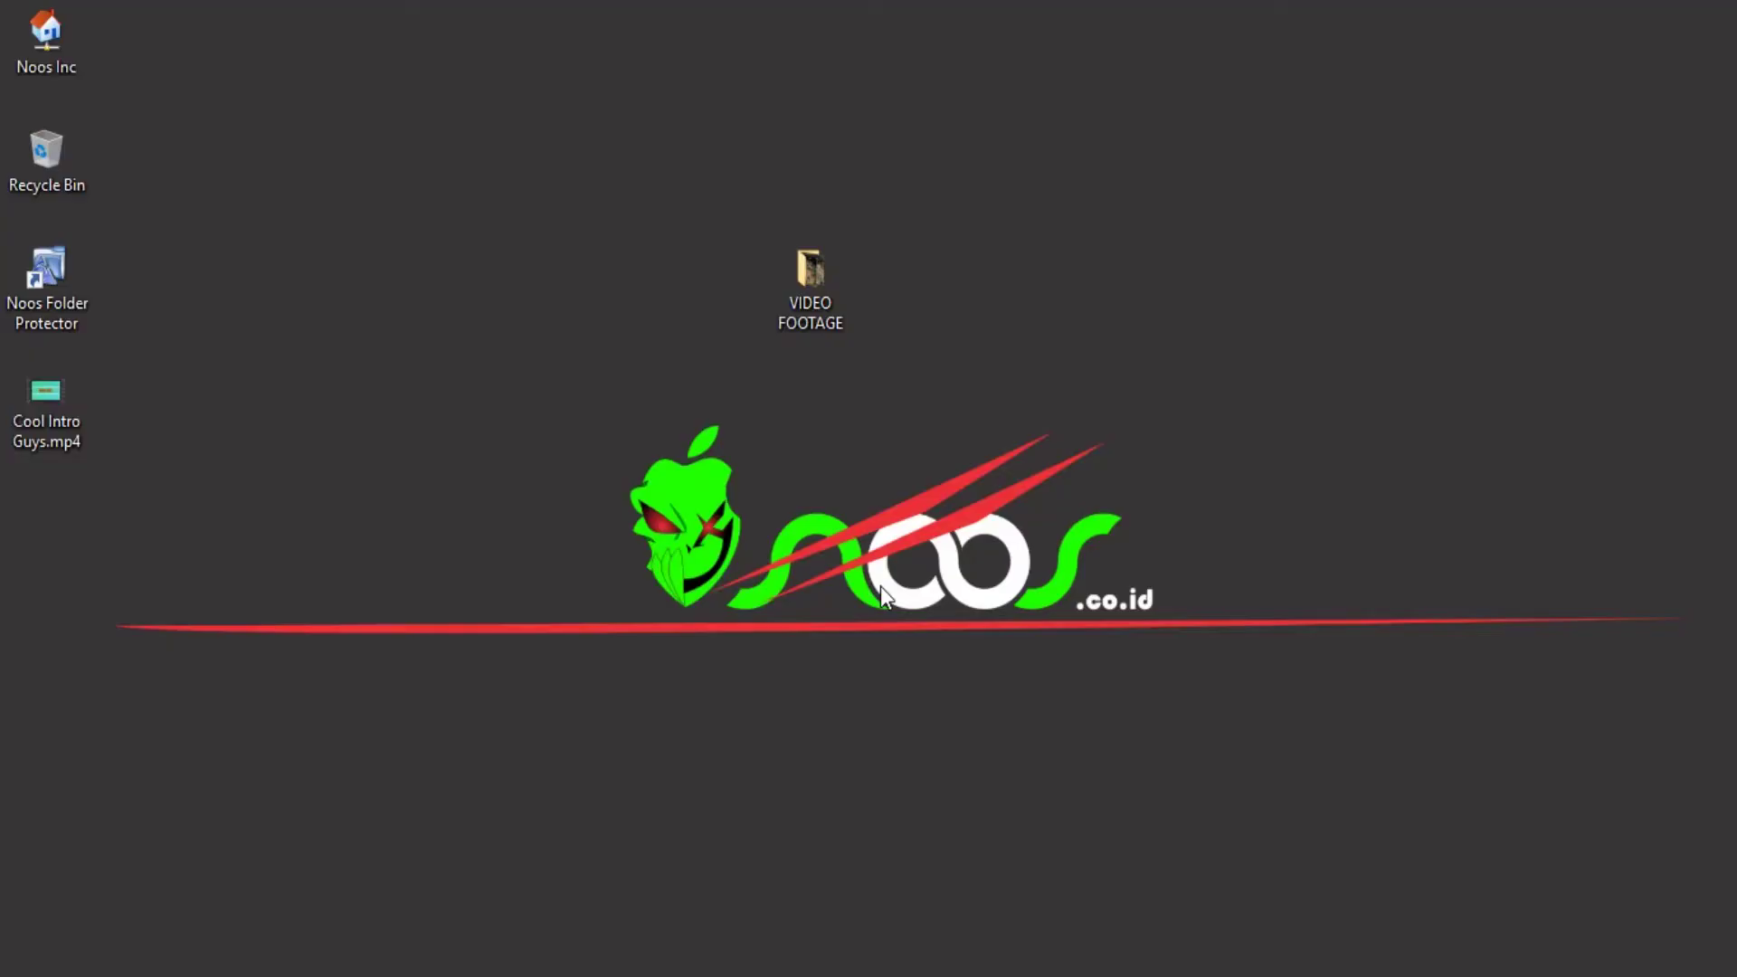
# Play the exported Cool Intro Guys.mp4 from the desktop to its end, and close the player
pyautogui.click(40, 411)
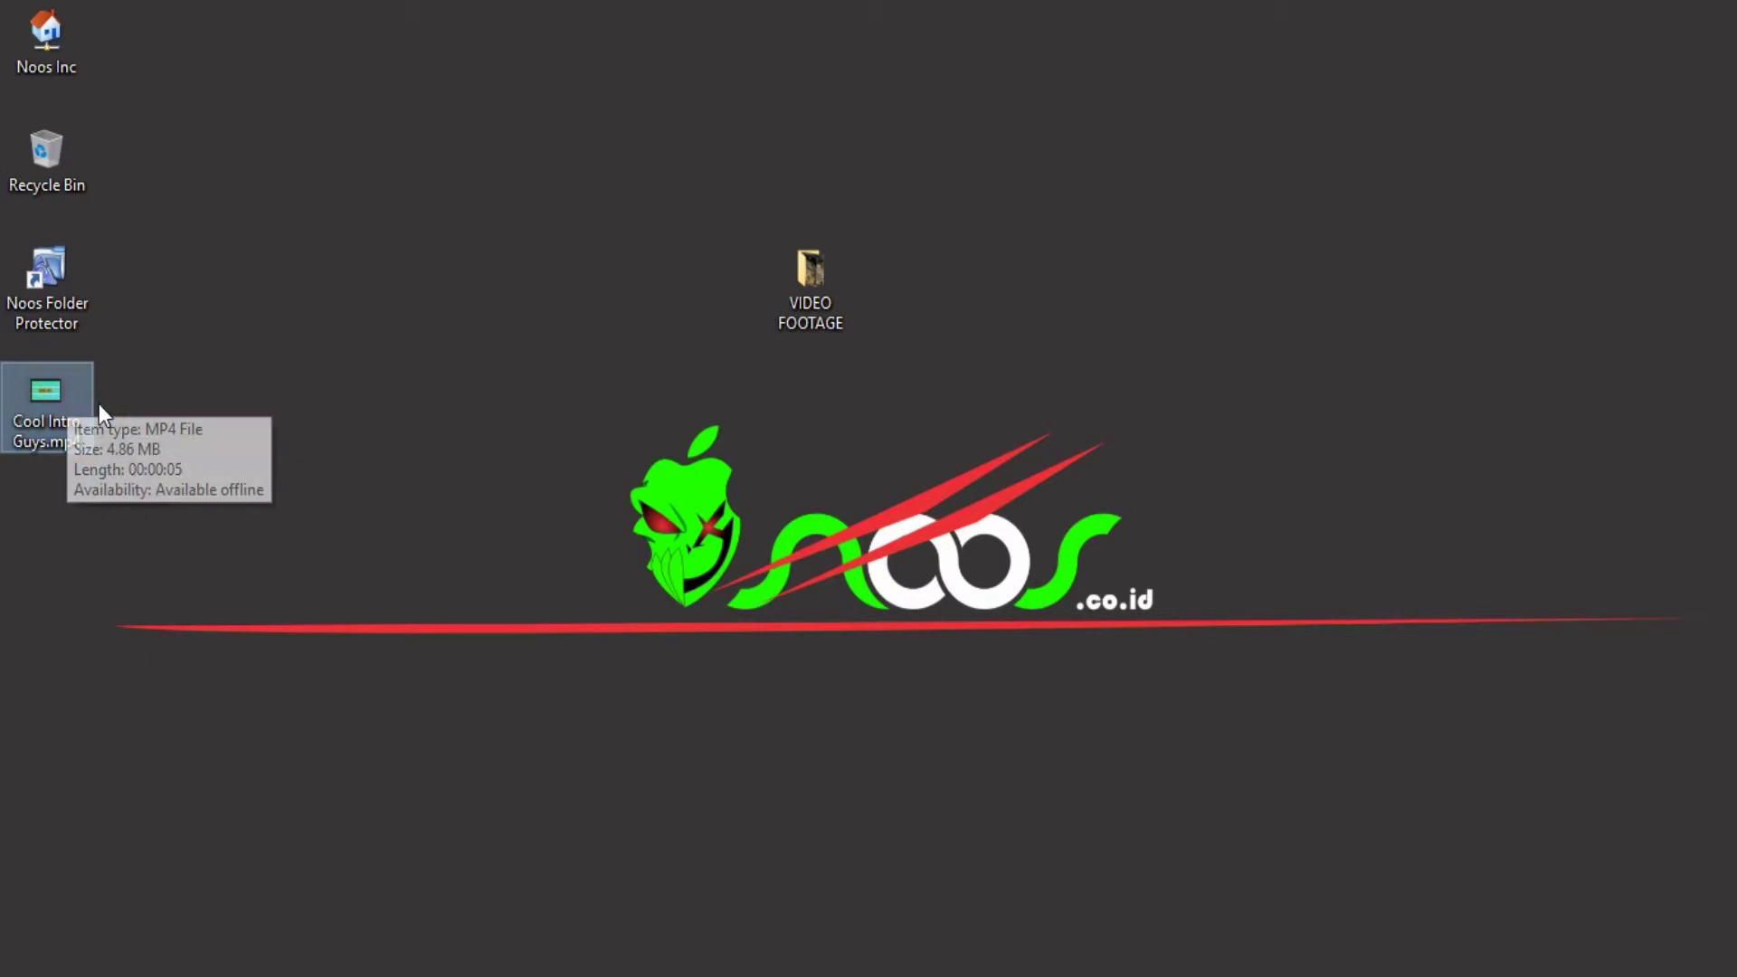
pyautogui.moveTo(30, 407)
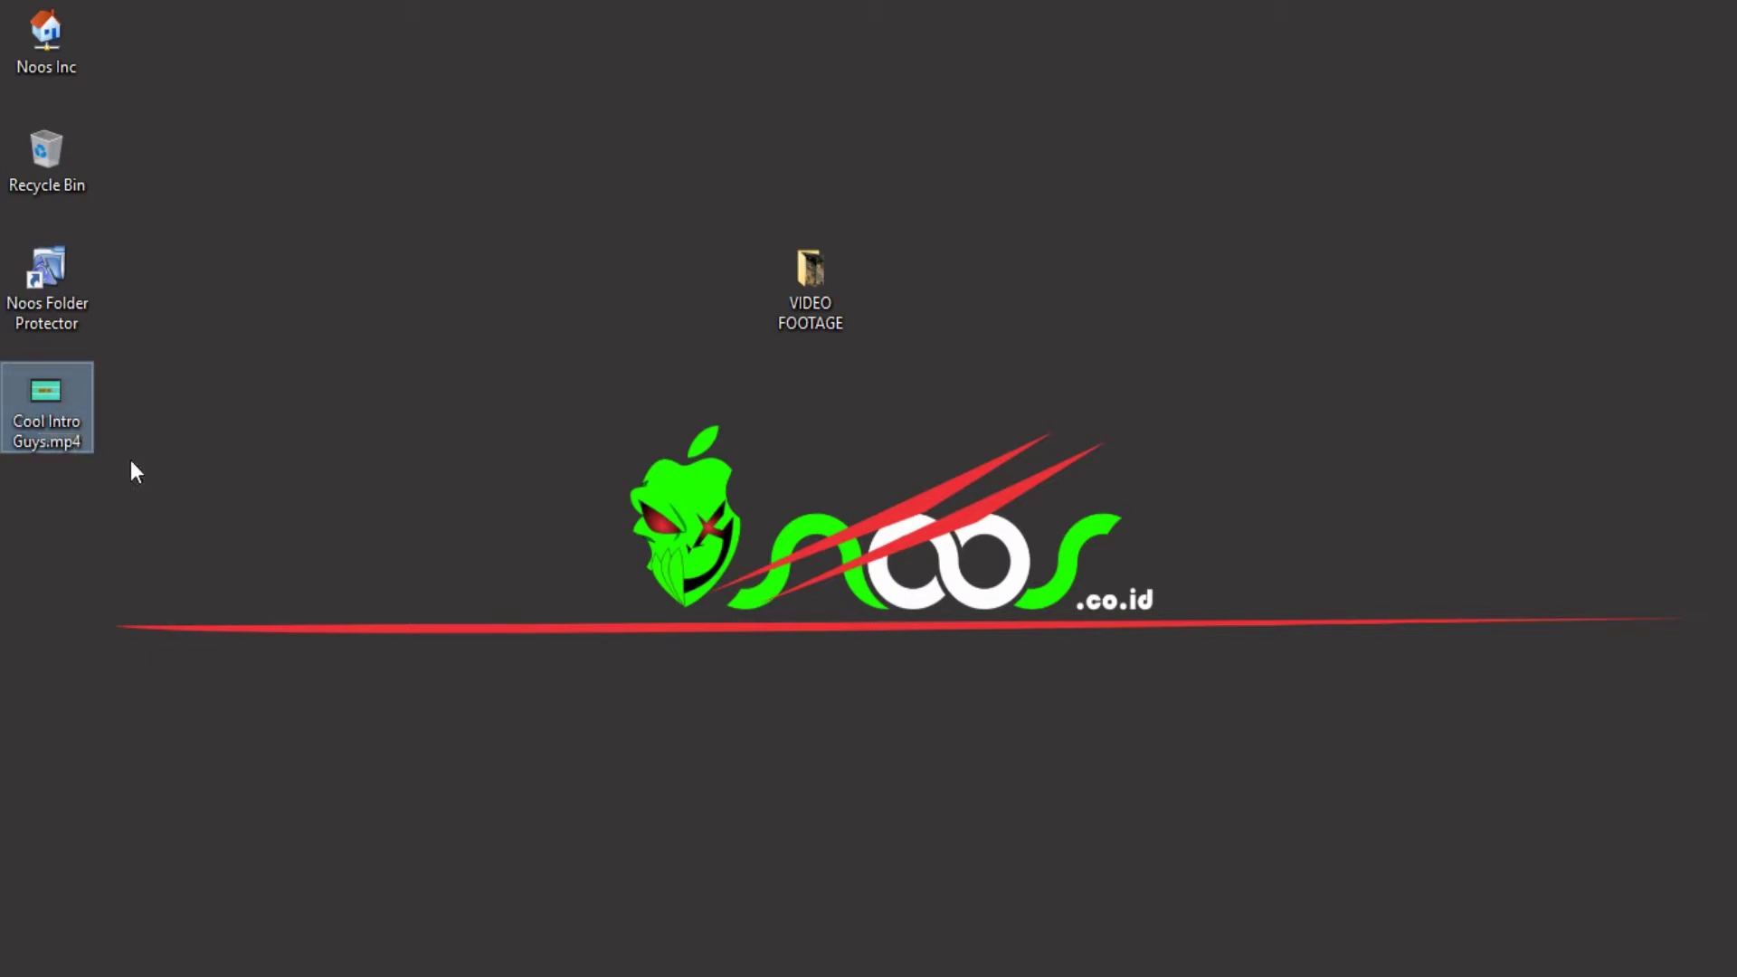
pyautogui.doubleClick(65, 412)
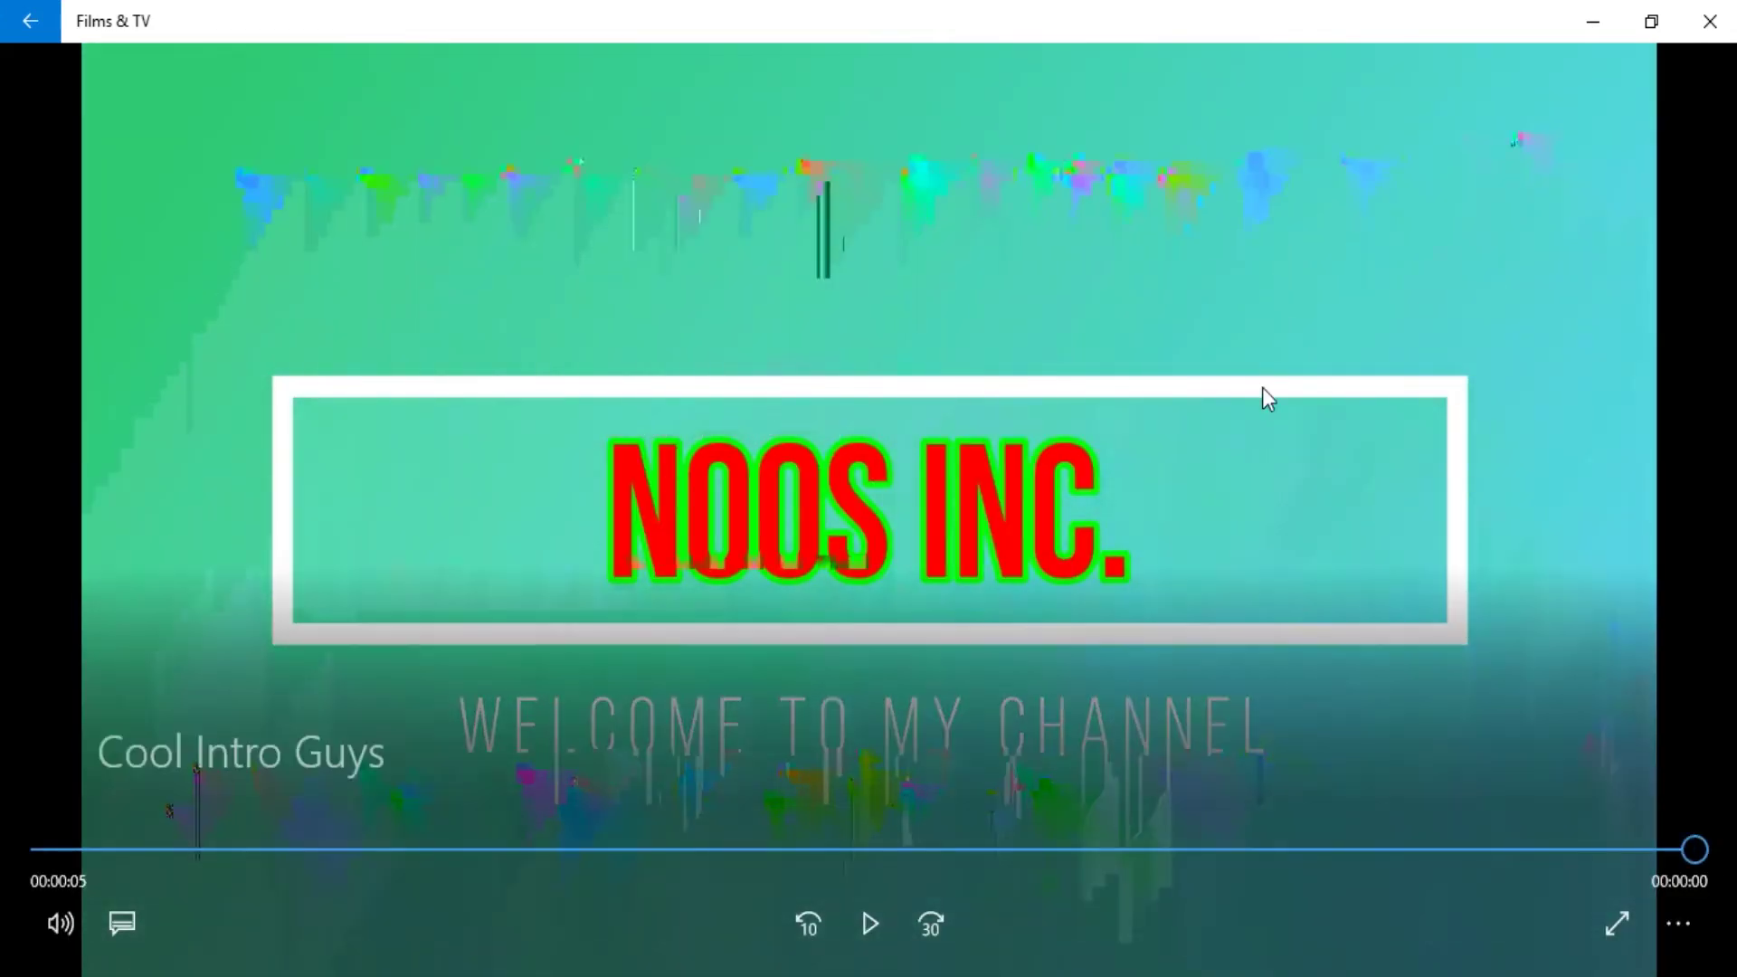
pyautogui.click(1705, 34)
# Replay Cool Intro Guys.mp4, choosing Films & TV as the program to open it with, and close the player
pyautogui.rightClick(56, 398)
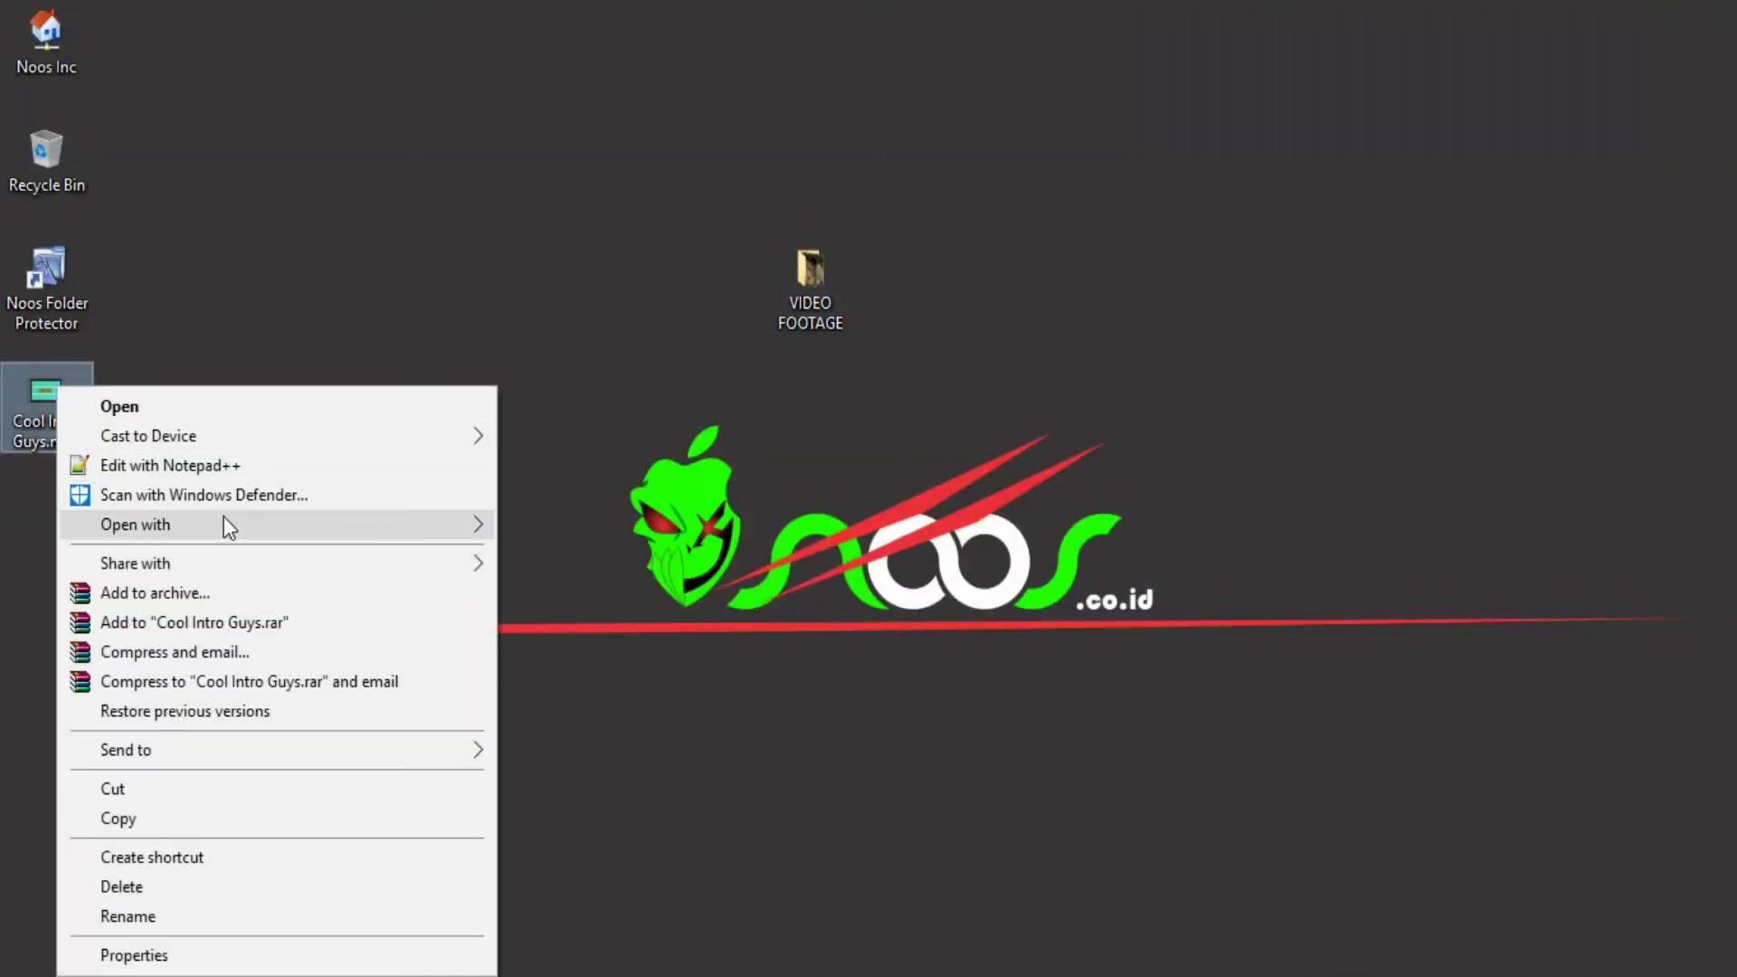
pyautogui.moveTo(225, 519)
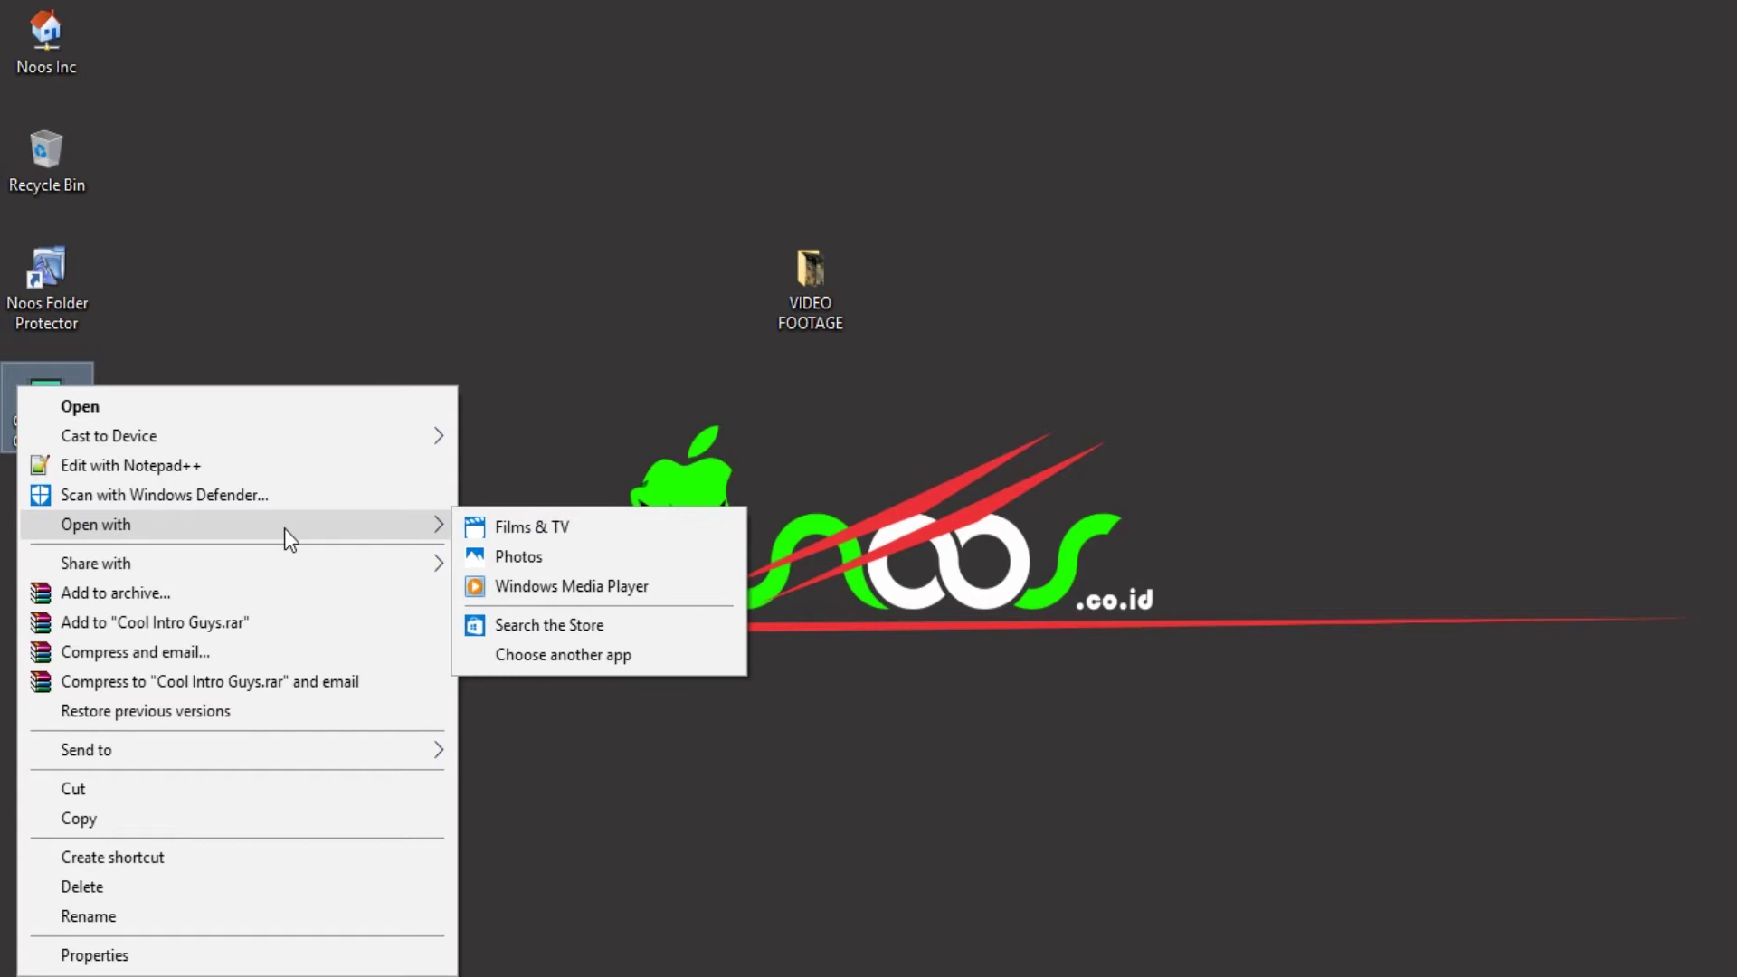
pyautogui.click(484, 523)
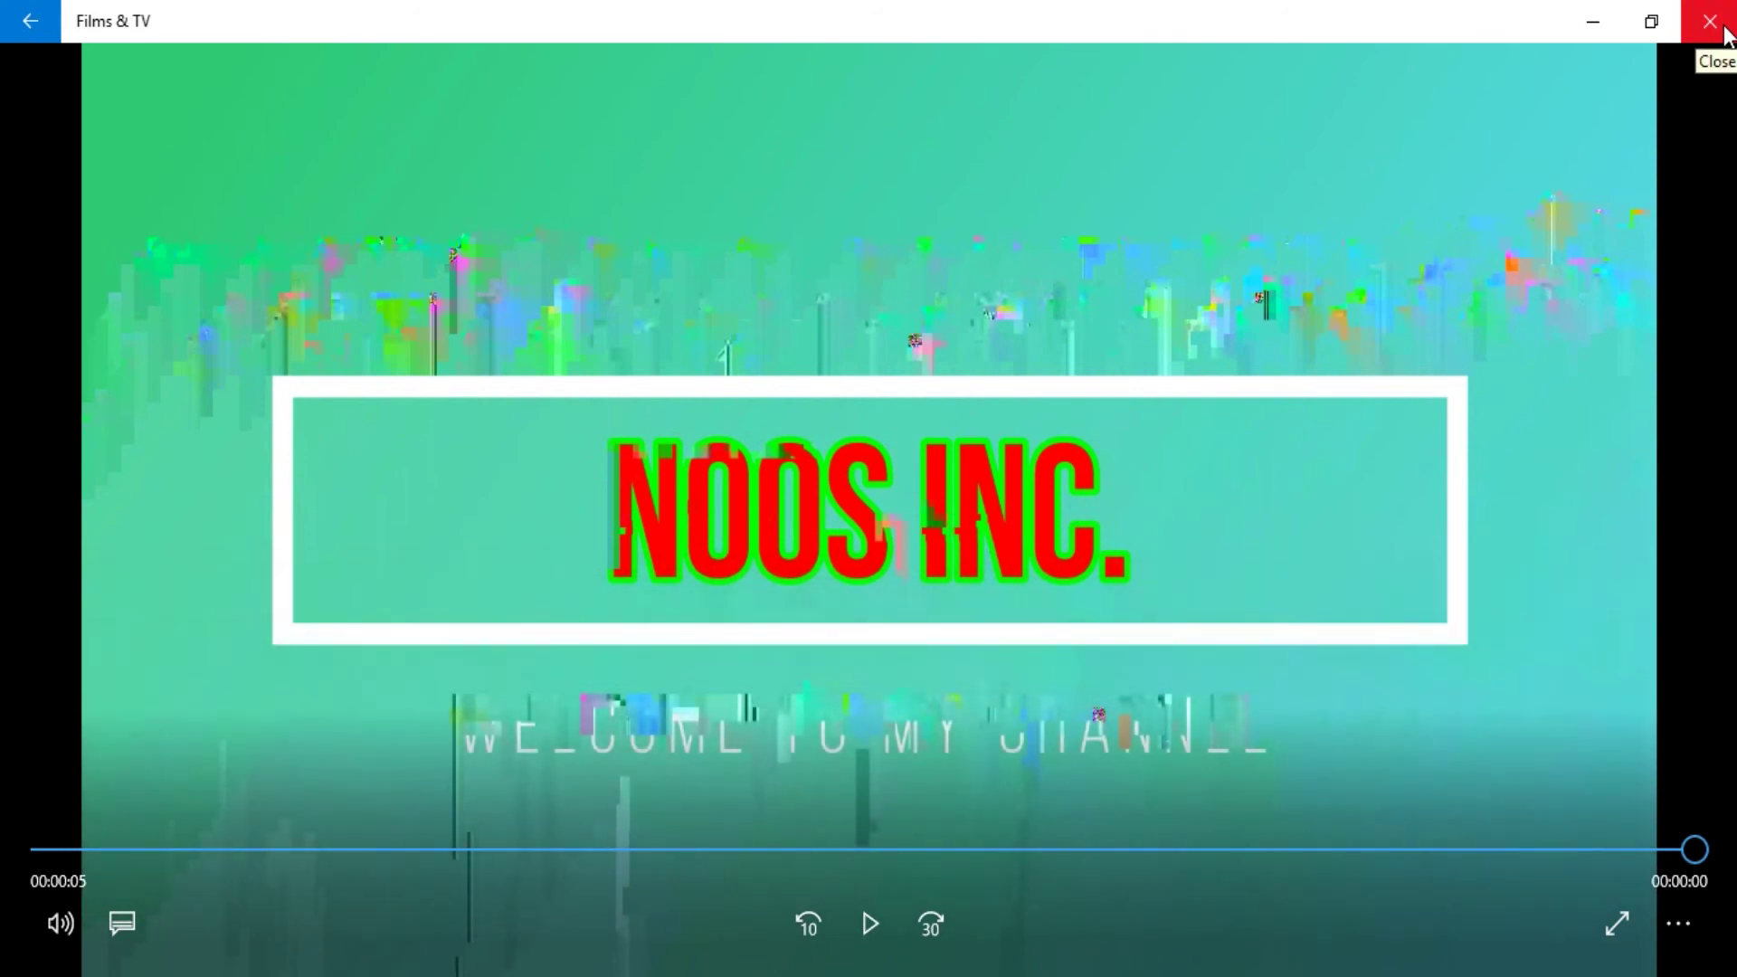
pyautogui.click(1726, 34)
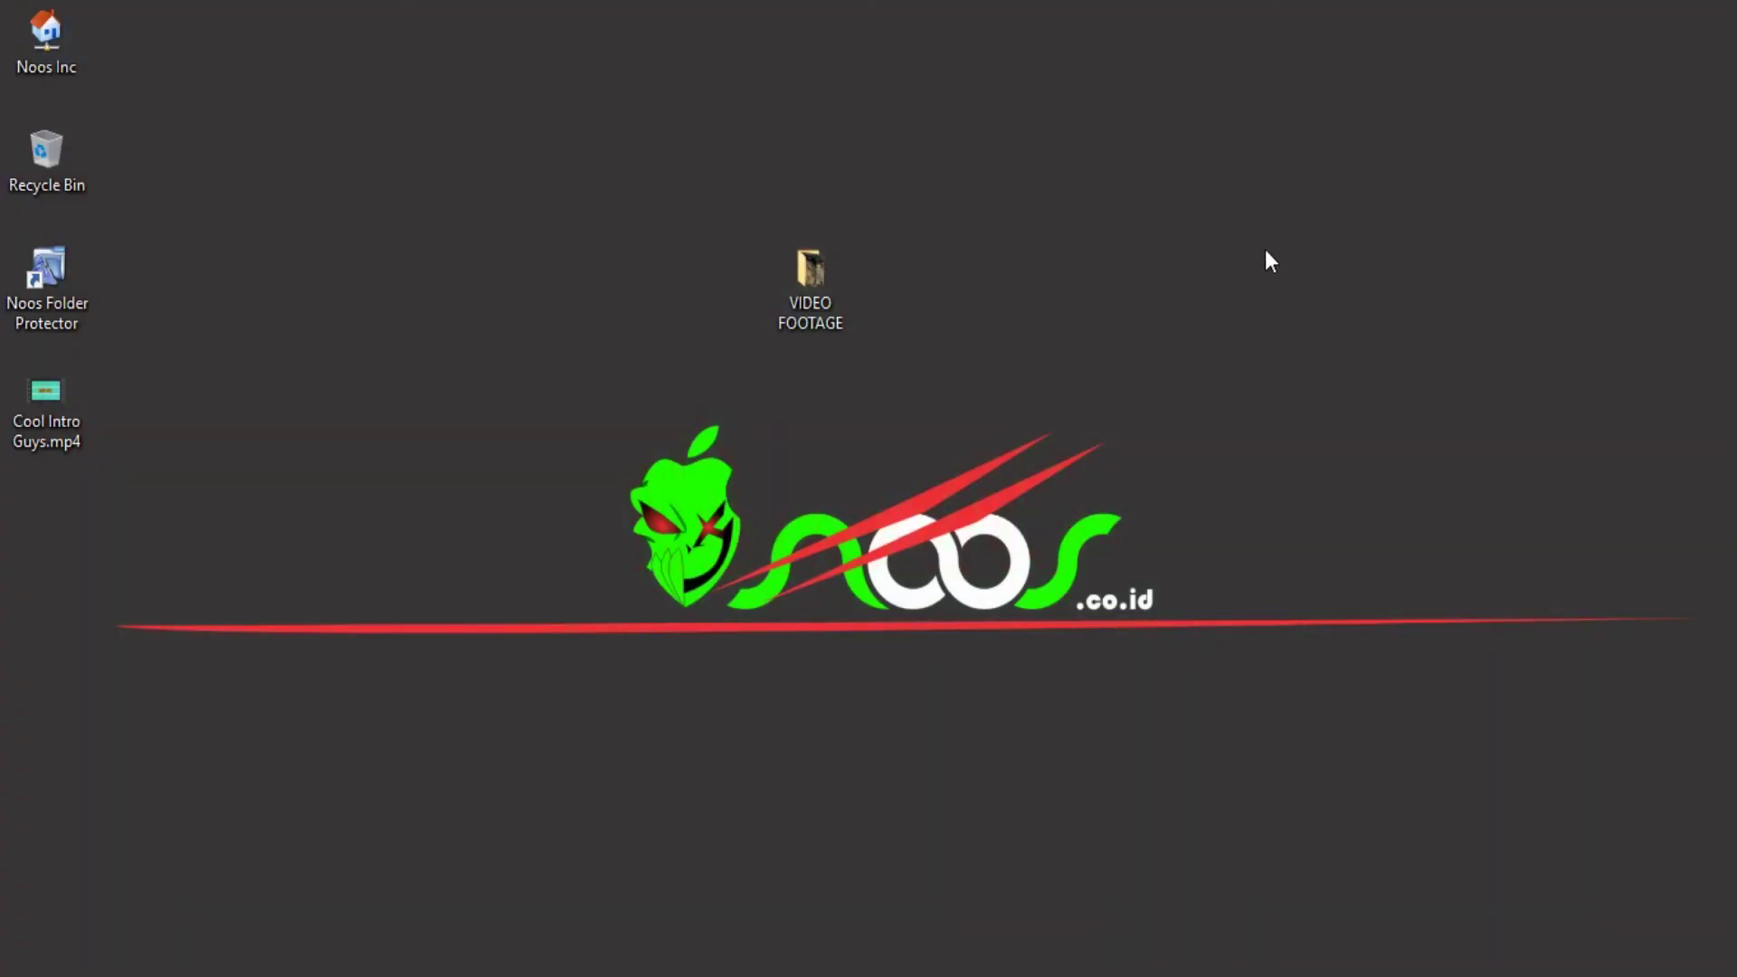